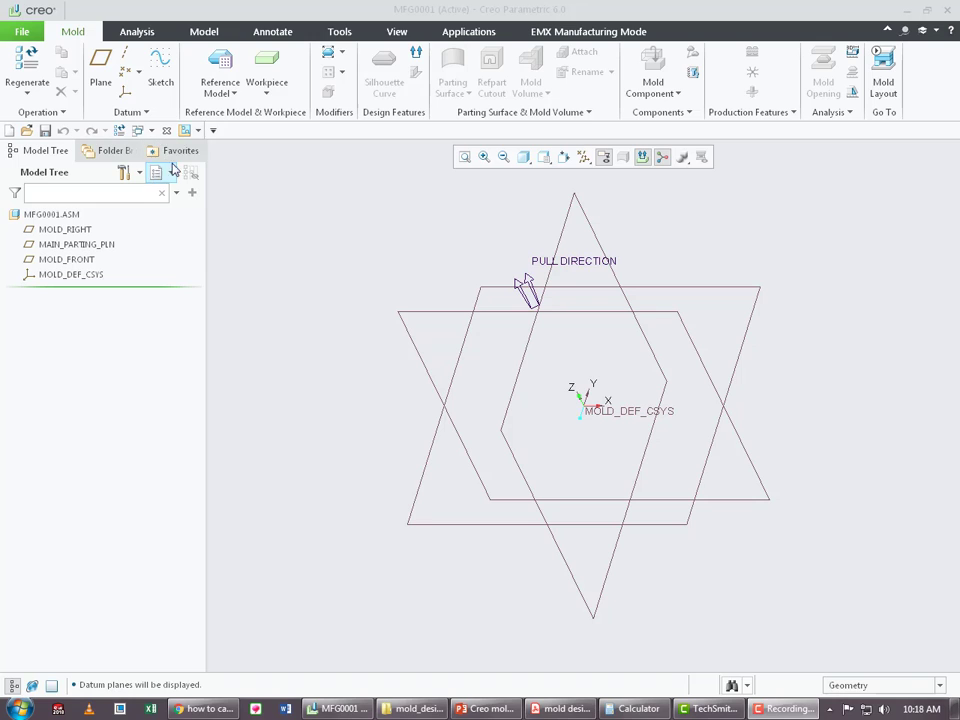
- Load multi_cavity_design_01.prt for Cavity Layout and accept the merged reference model MFG0001_REF
click(220, 62)
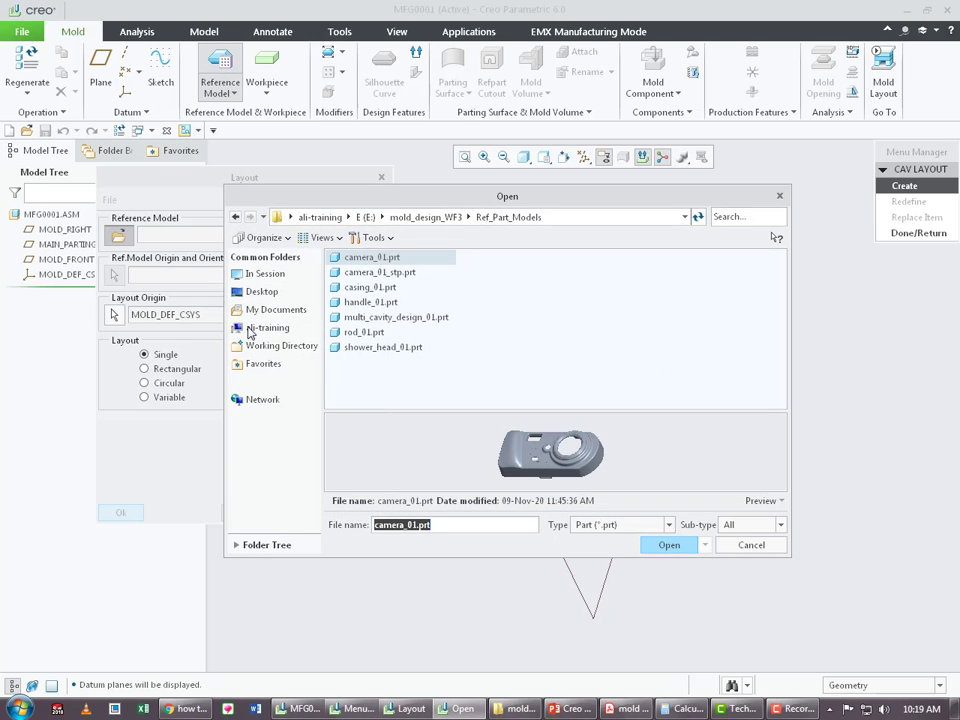
drag(422, 196, 354, 238)
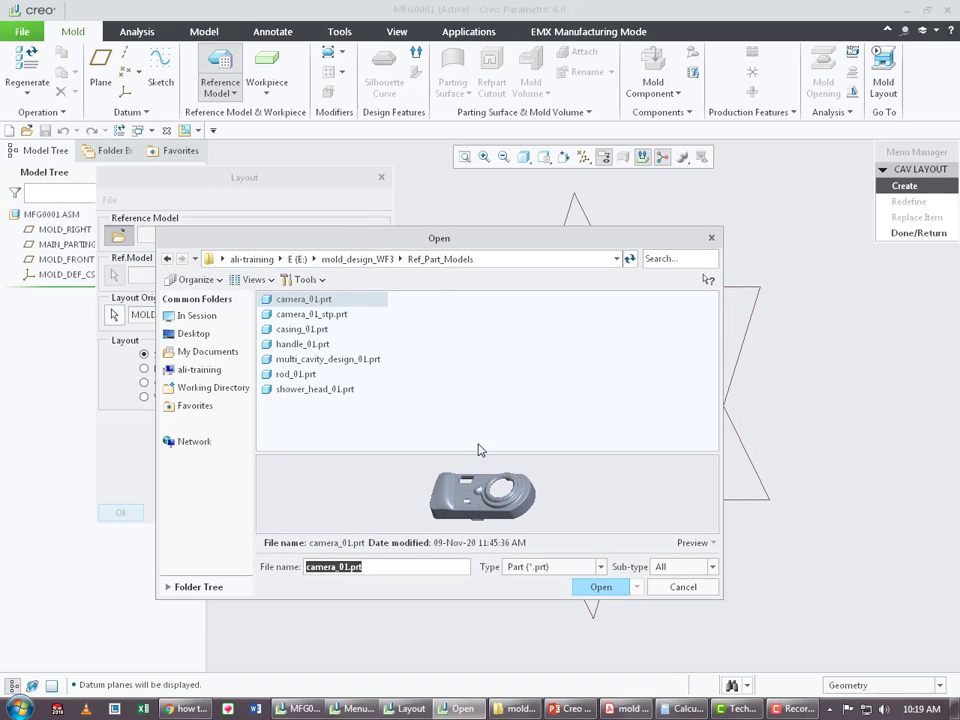
click(300, 359)
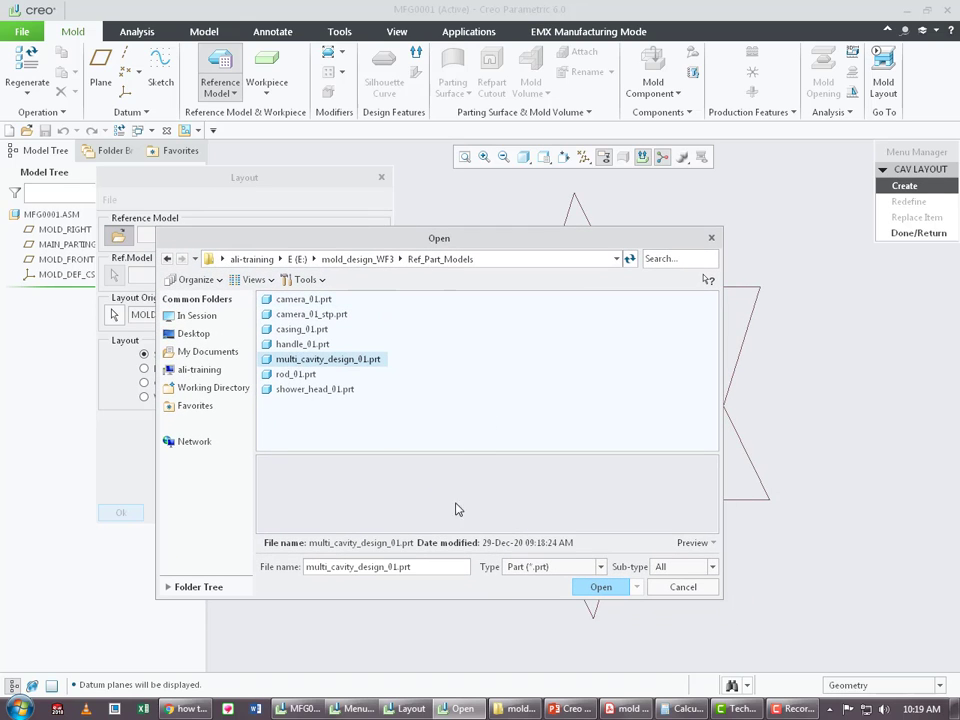
click(600, 587)
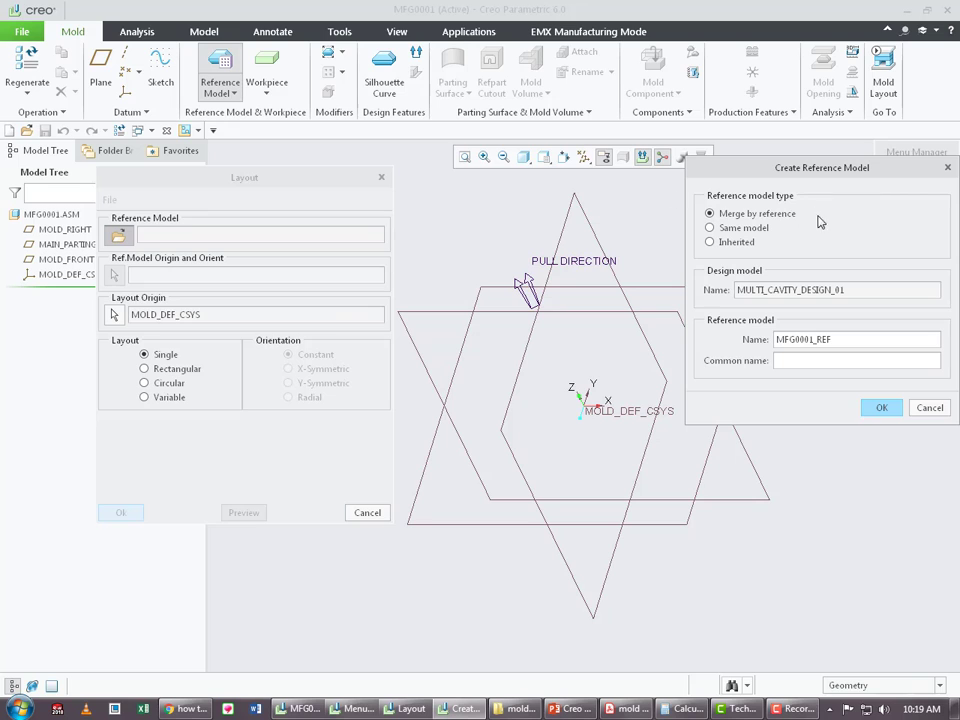
click(882, 409)
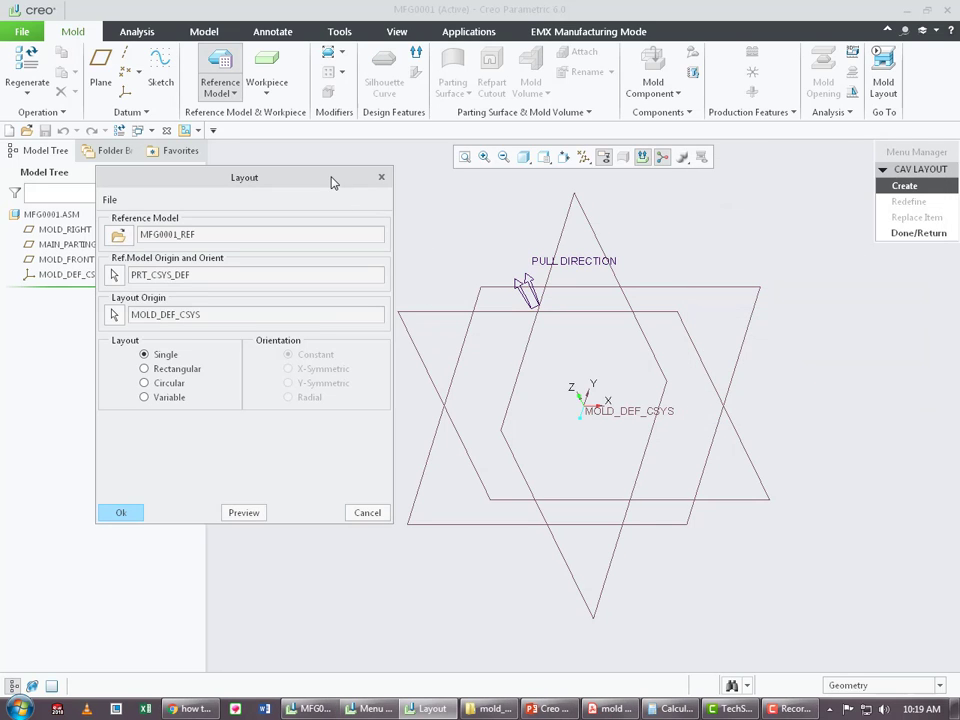
- Preview the reference part placed in the mold and rotate the view to inspect it
mouse_move(332, 180)
mouse_down()
mouse_move(440, 187)
mouse_move(421, 179)
mouse_up()
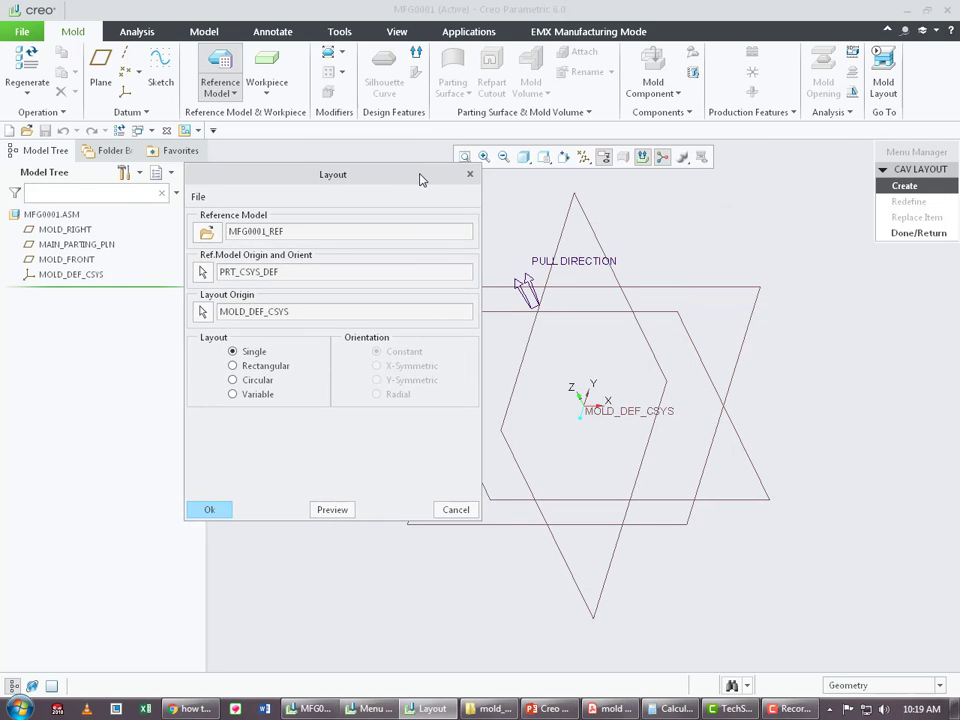
click(332, 510)
scroll(790, 505, down, 3)
mouse_move(776, 493)
middle_down()
mouse_move(648, 478)
mouse_move(720, 403)
middle_up()
scroll(650, 480, up, 4)
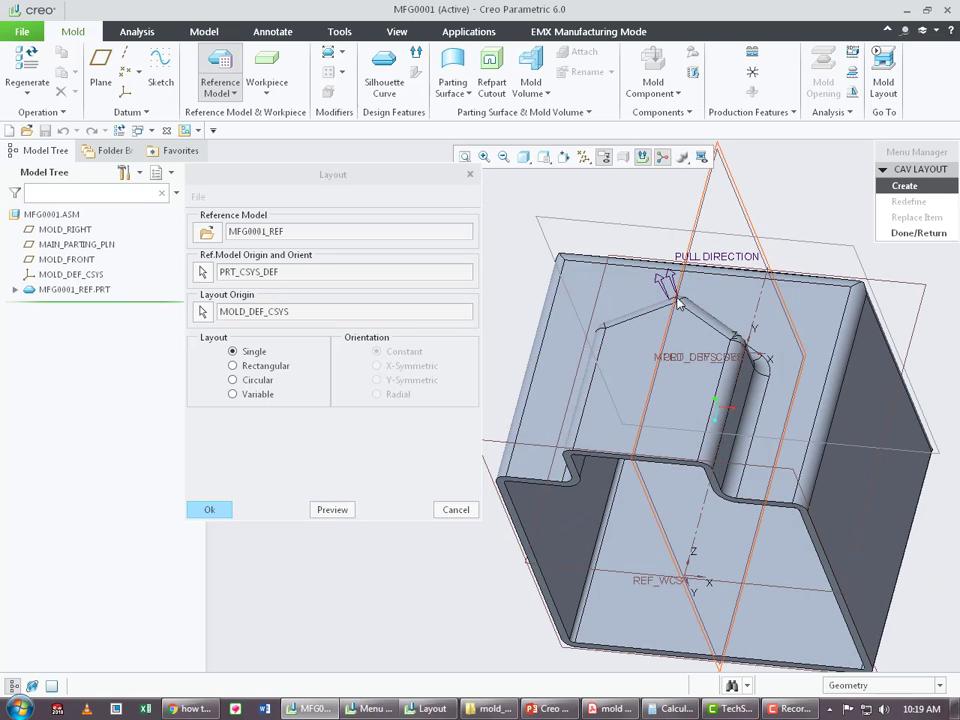
scroll(678, 303, down, 2)
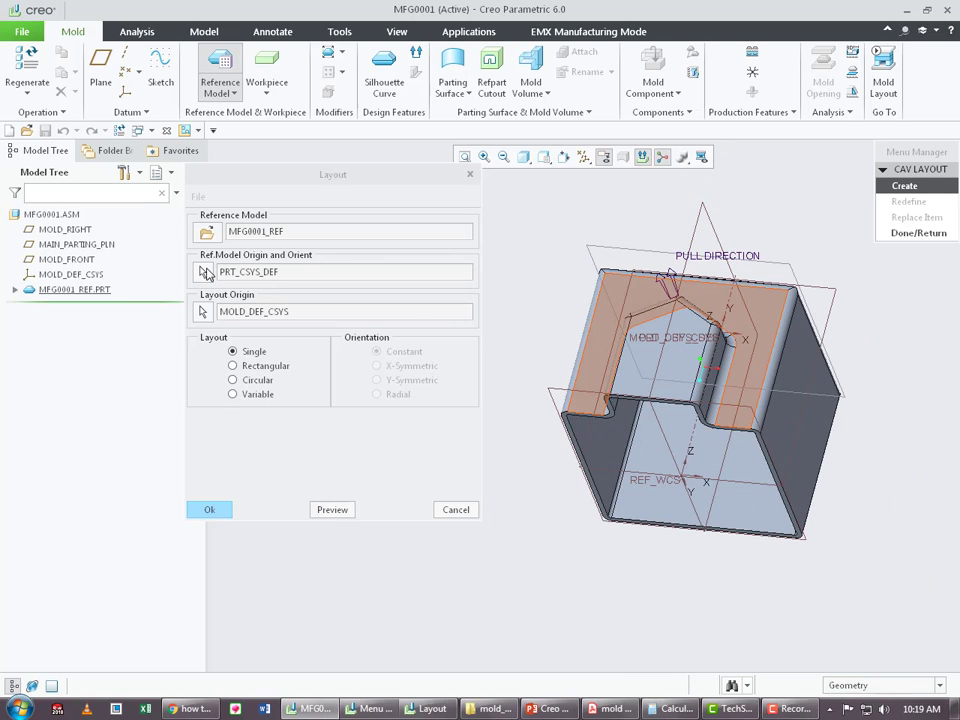
- Change the reference model origin from PRT_CSYS_DEF to REF_WCS
click(205, 273)
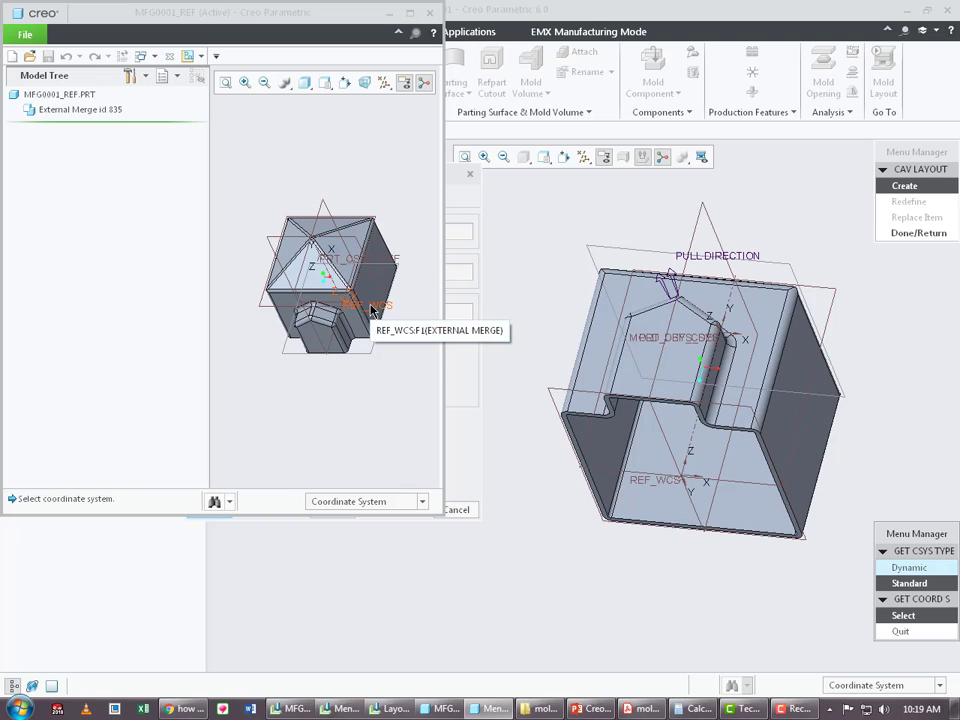
scroll(370, 310, down, 4)
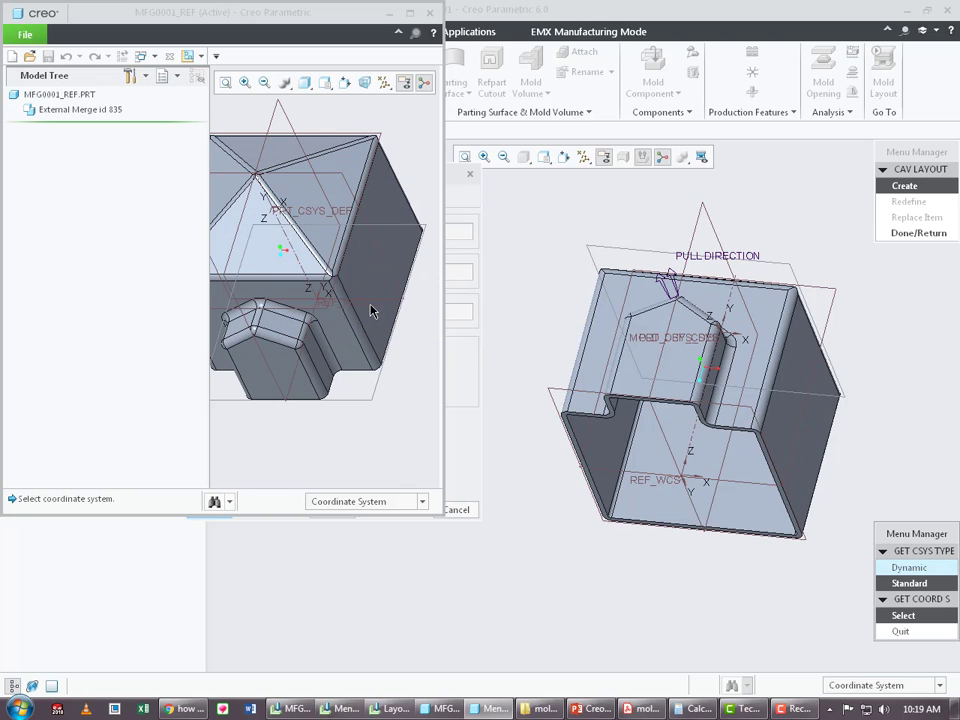
click(348, 308)
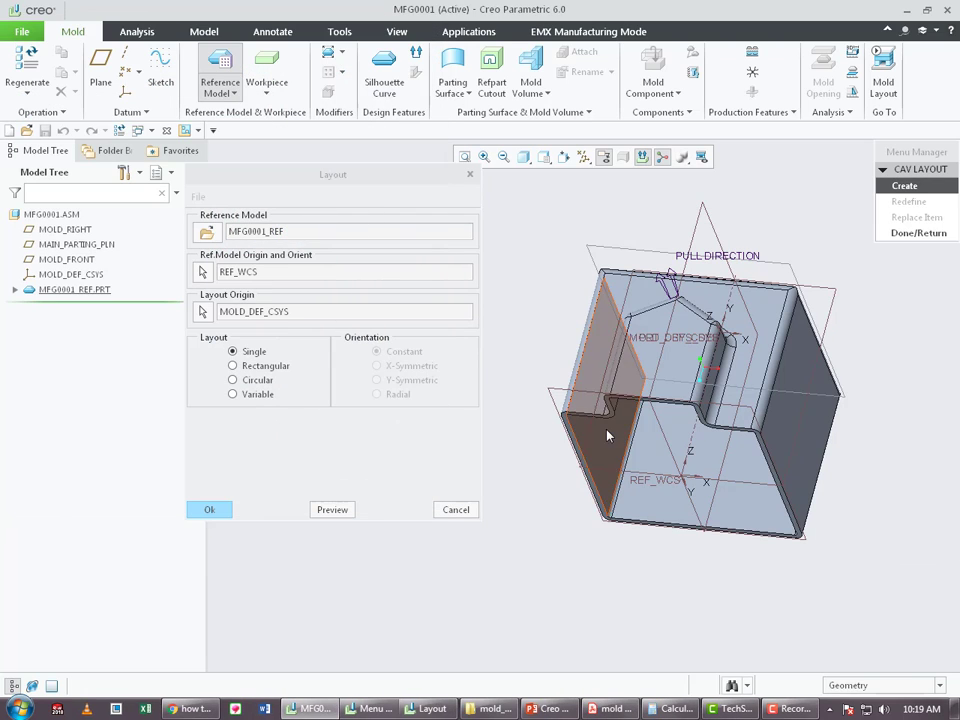
- Preview the new origin, try Rectangular and Circular, then settle on the Variable layout
click(334, 510)
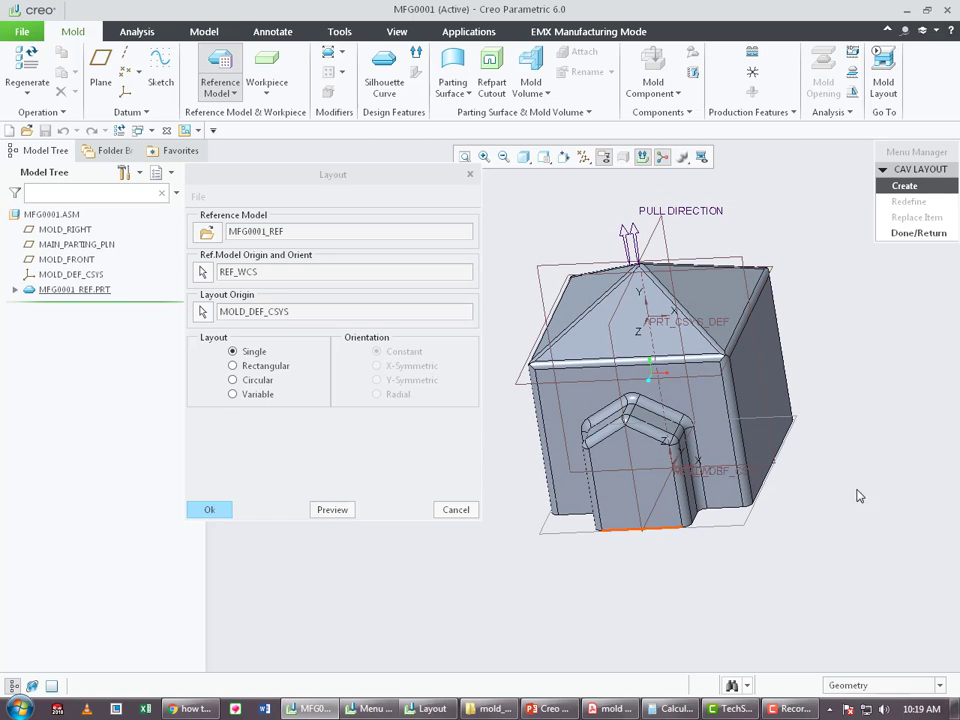
click(255, 366)
click(258, 382)
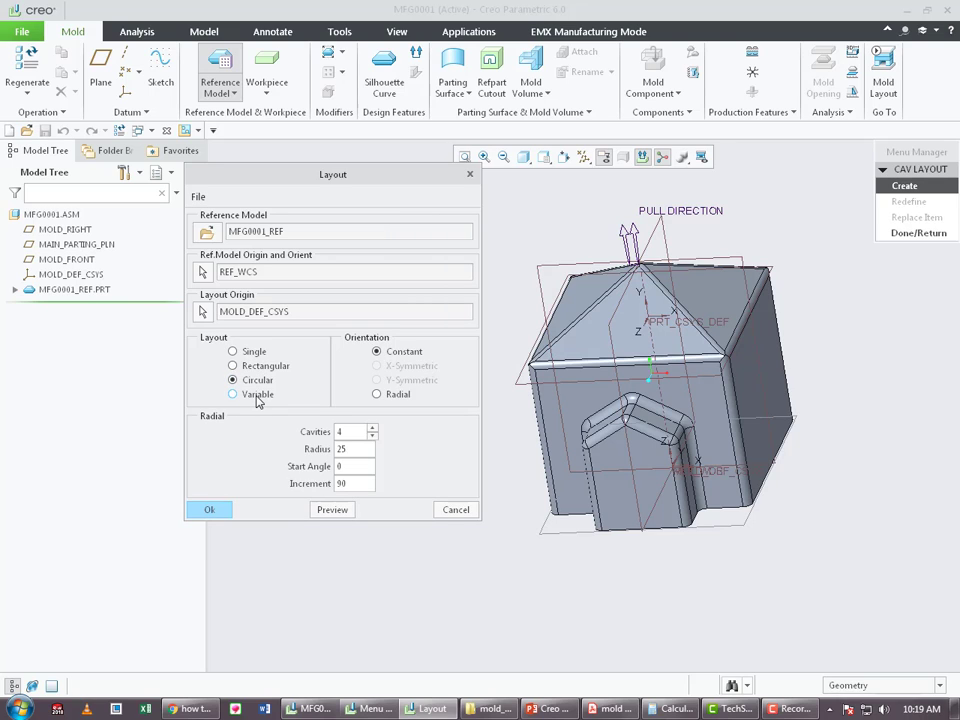
click(258, 399)
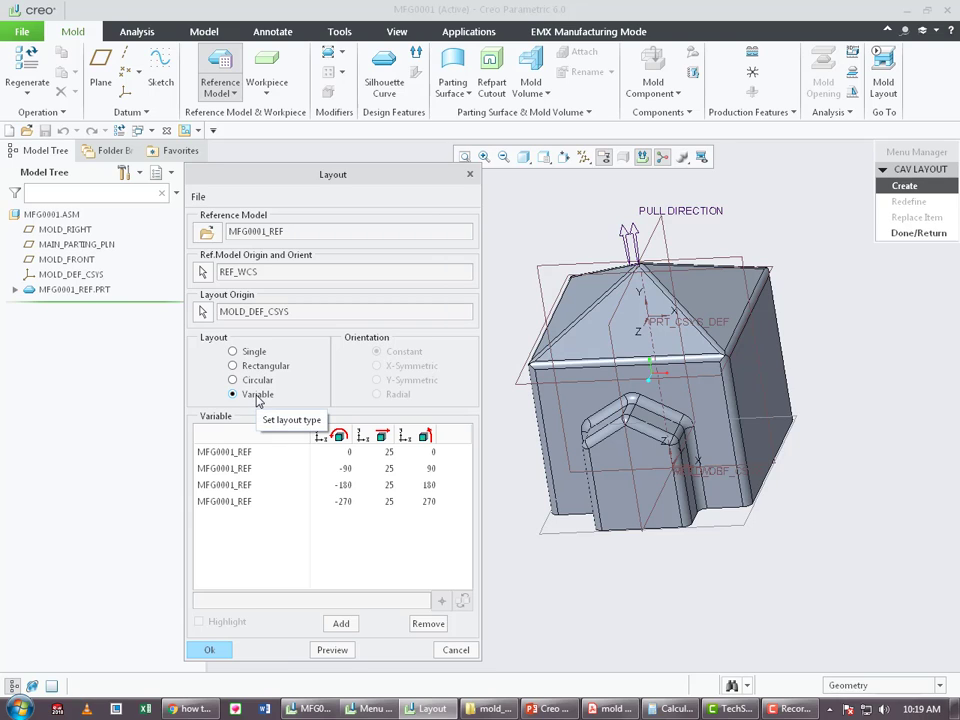
scroll(773, 470, down, 2)
scroll(773, 470, down, 2)
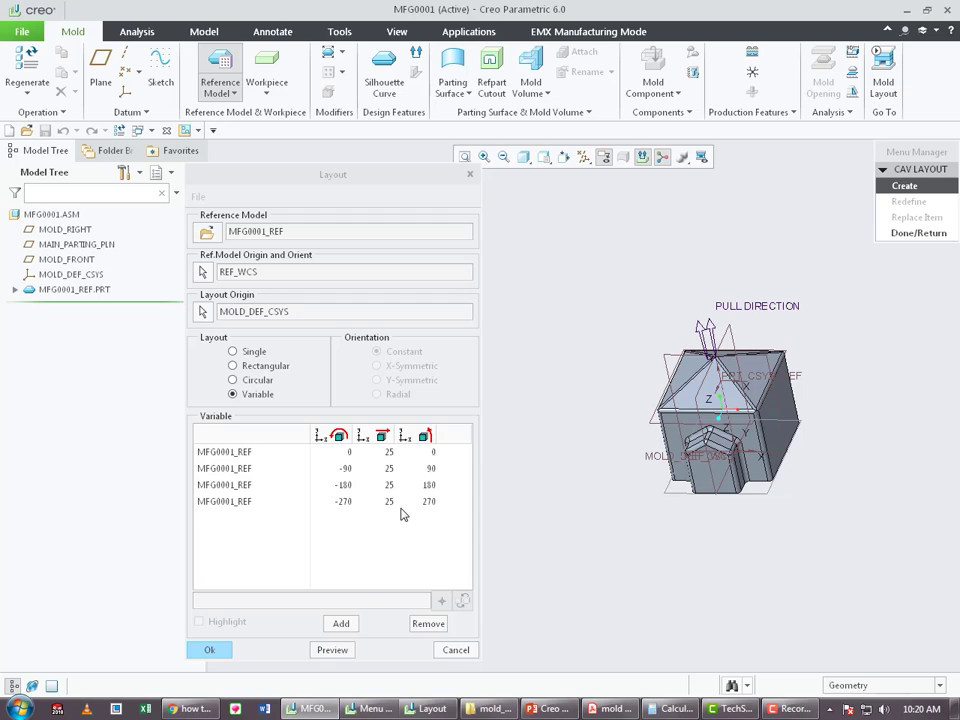
- Preview the four-cavity pattern with coordinate systems and datum planes hidden
click(333, 650)
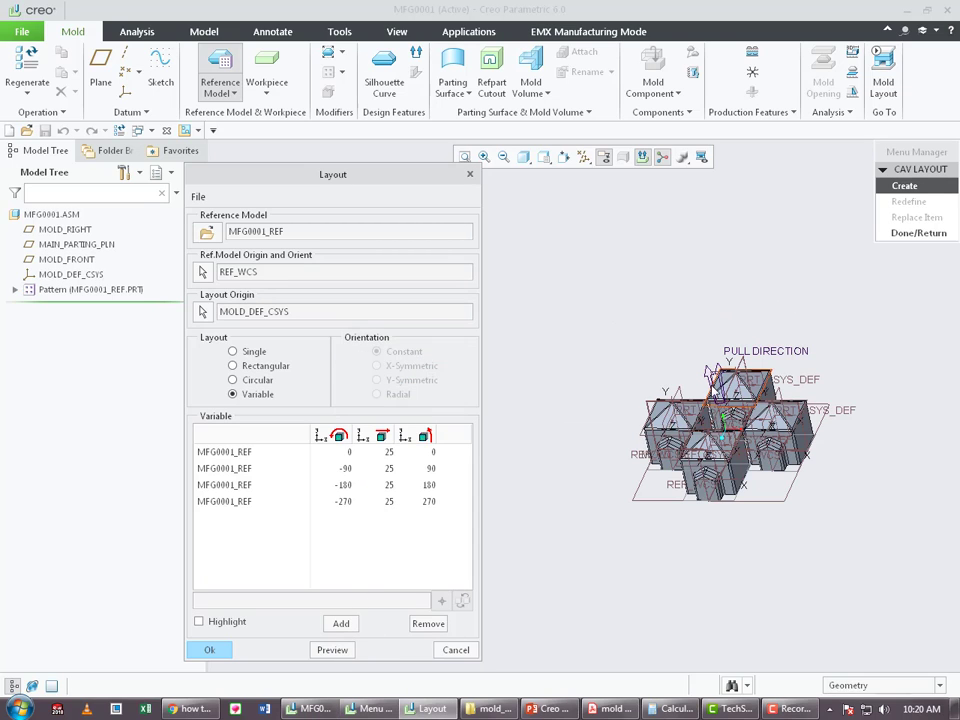
click(584, 157)
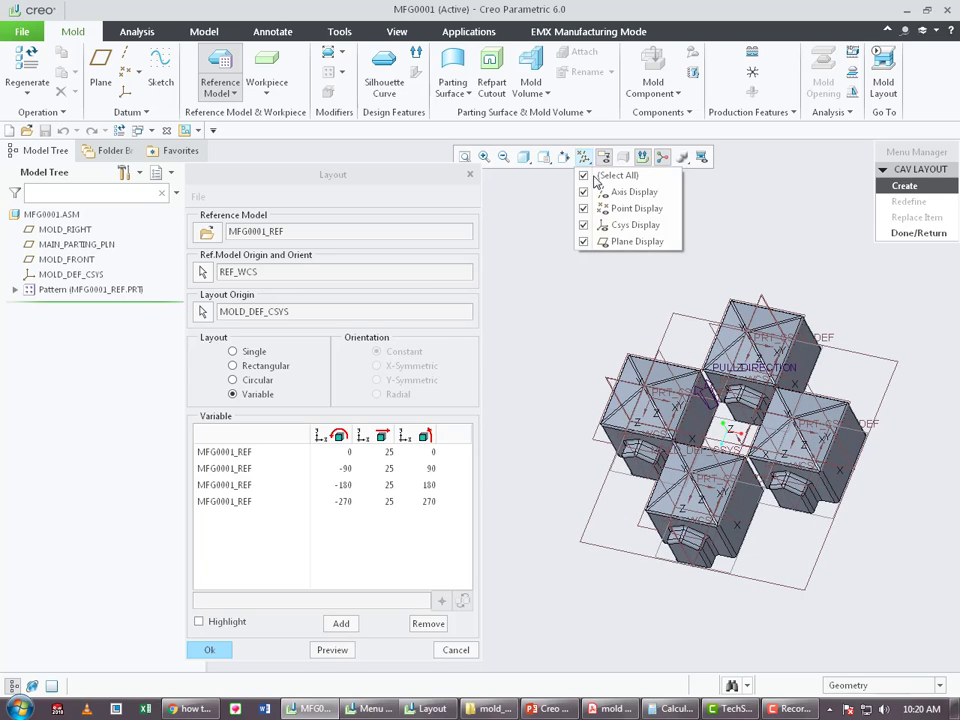
click(584, 225)
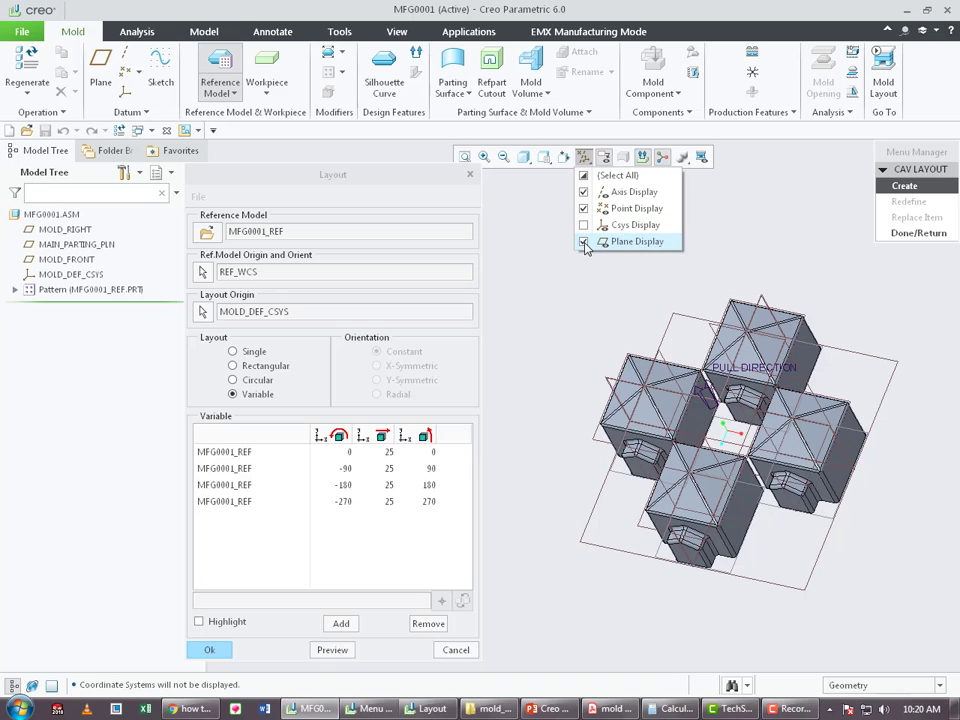
click(585, 244)
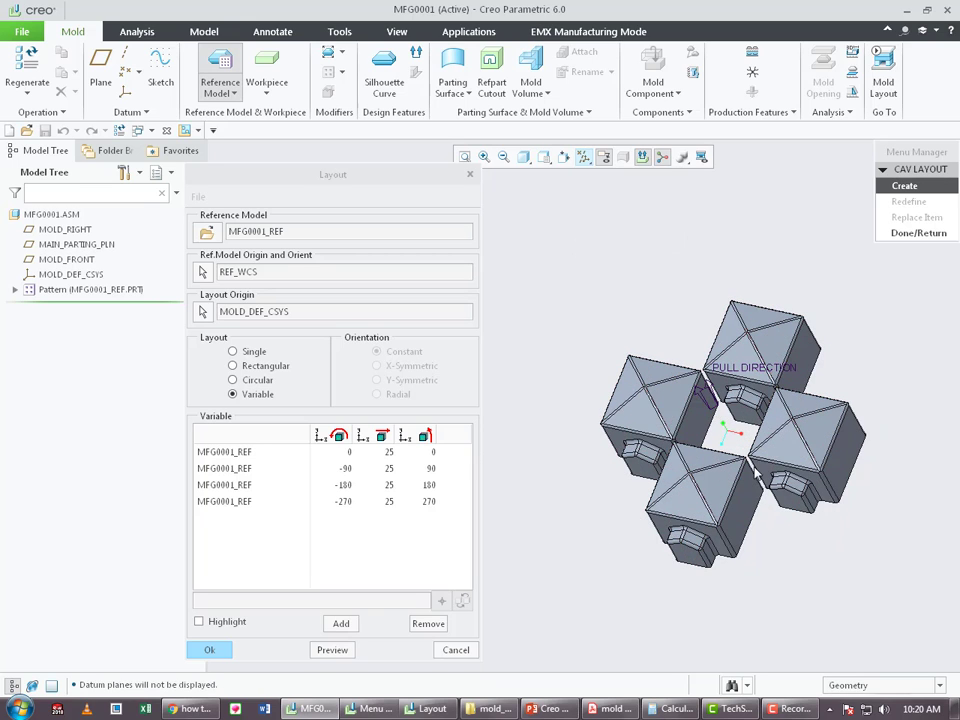
- Rotate and zoom the view to inspect the four cavities around the mold origin
scroll(753, 470, up, 3)
scroll(753, 470, down, 3)
middle_drag(740, 460, 700, 430)
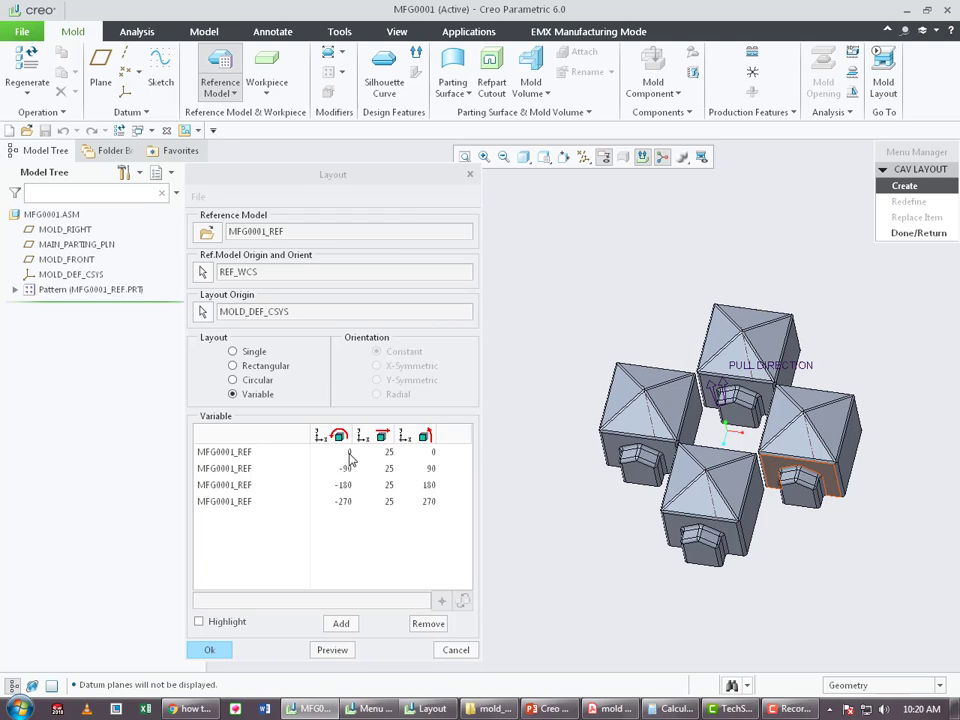
middle_drag(700, 470, 740, 440)
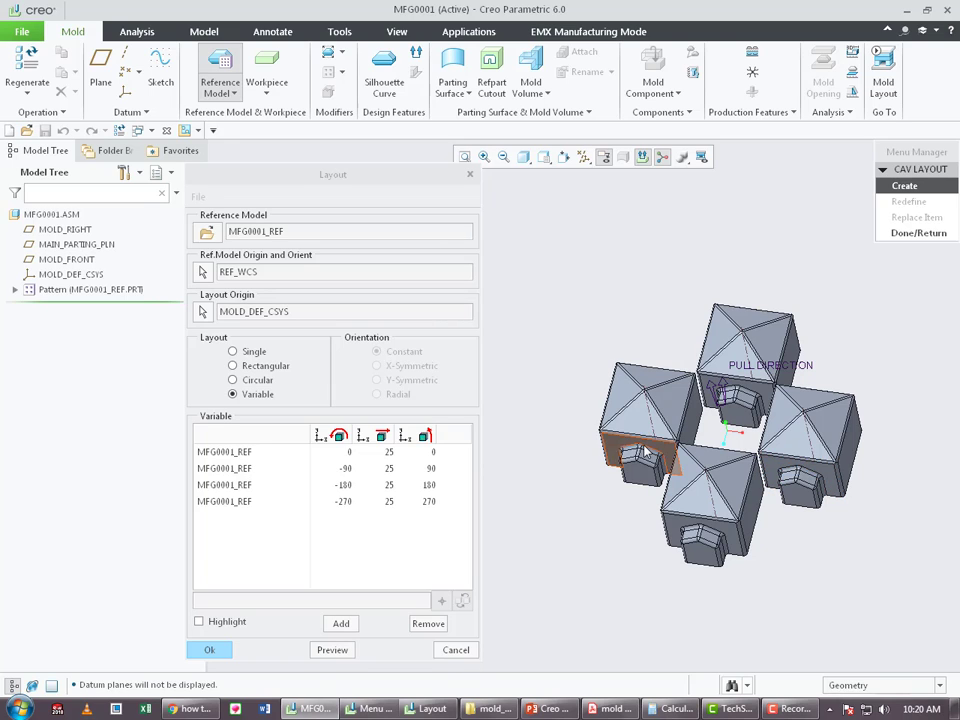
scroll(738, 440, up, 3)
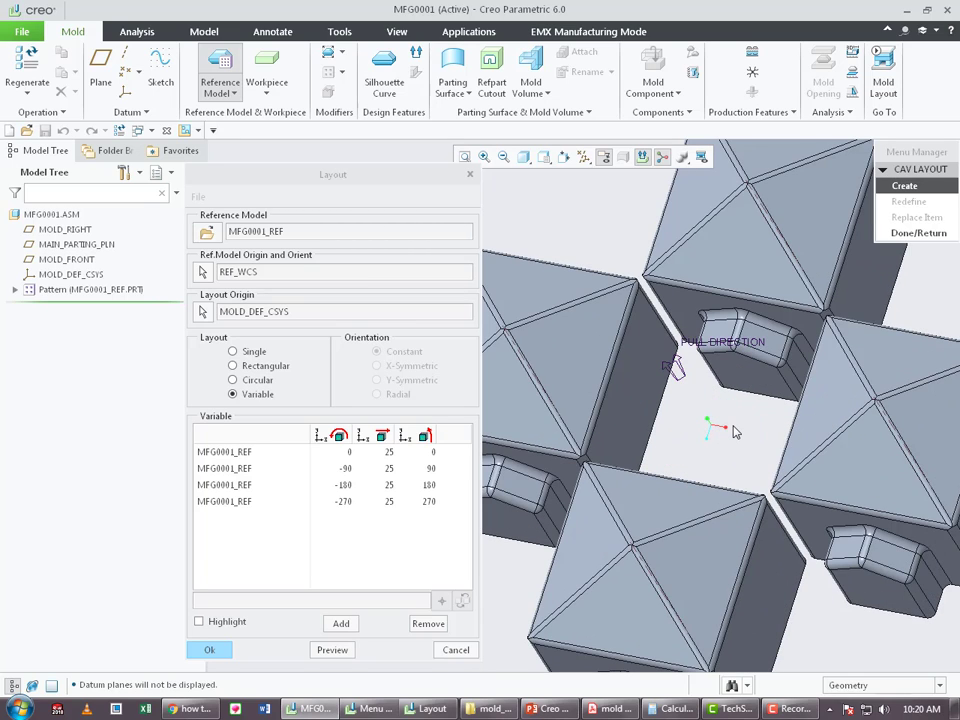
scroll(720, 432, down, 2)
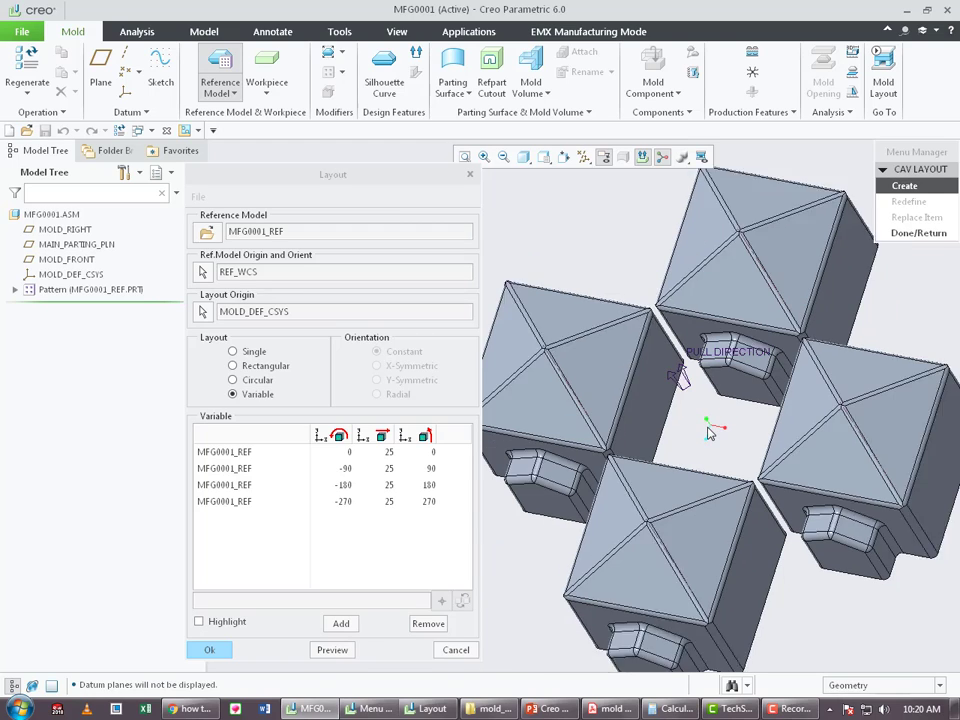
scroll(720, 432, down, 1)
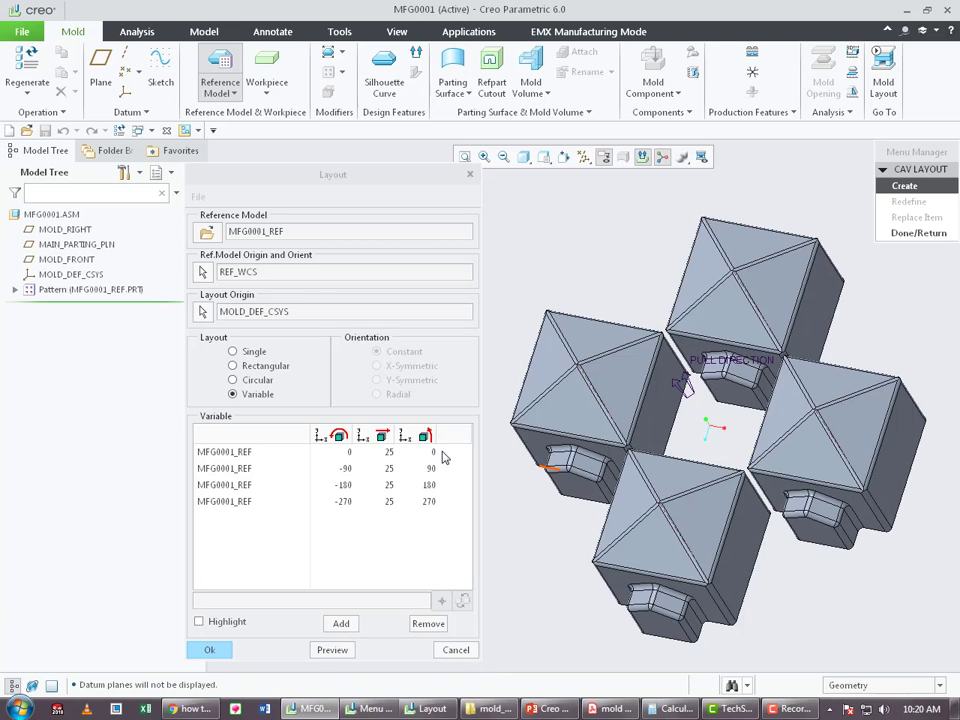
- Cycle Circular, Rectangular, then Variable to regenerate rows with rotation 0 and ±12.5/±15 offsets
click(340, 452)
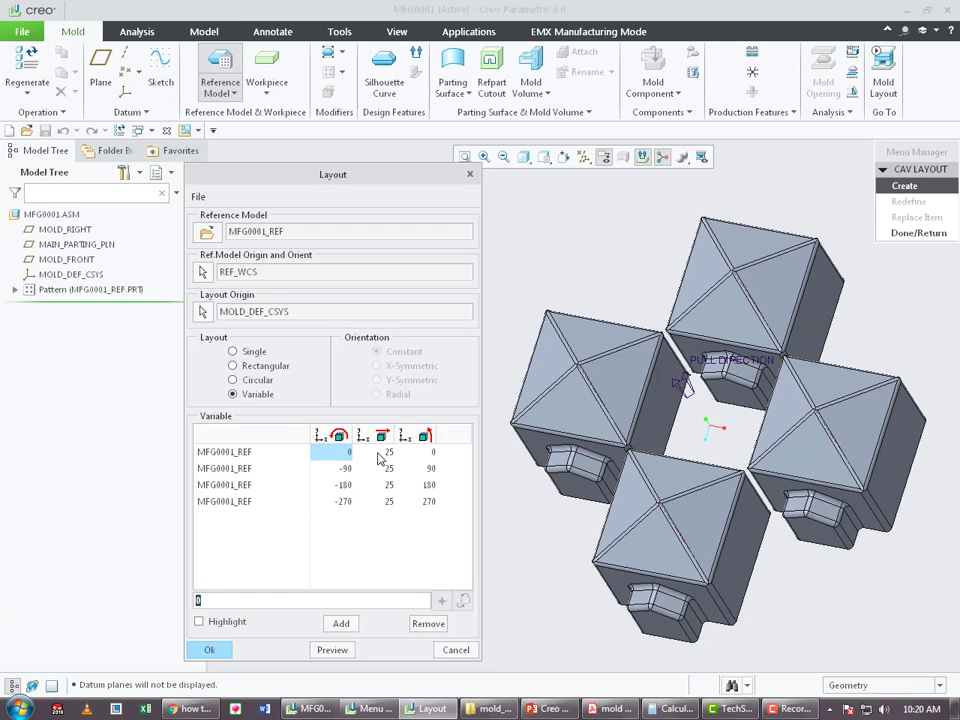
click(382, 454)
text(50)
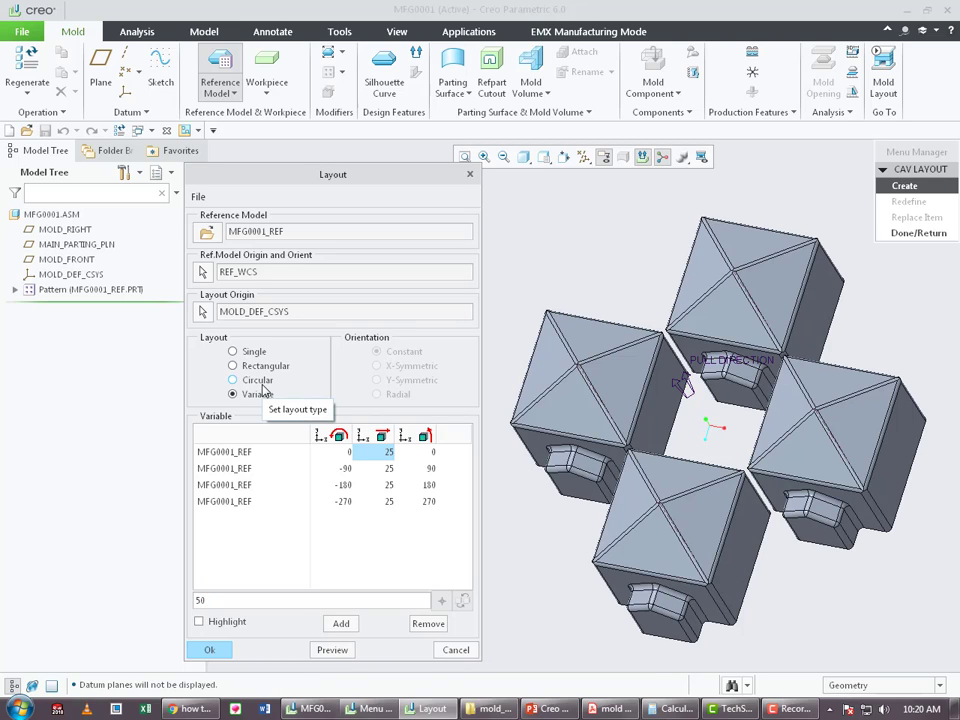
click(260, 381)
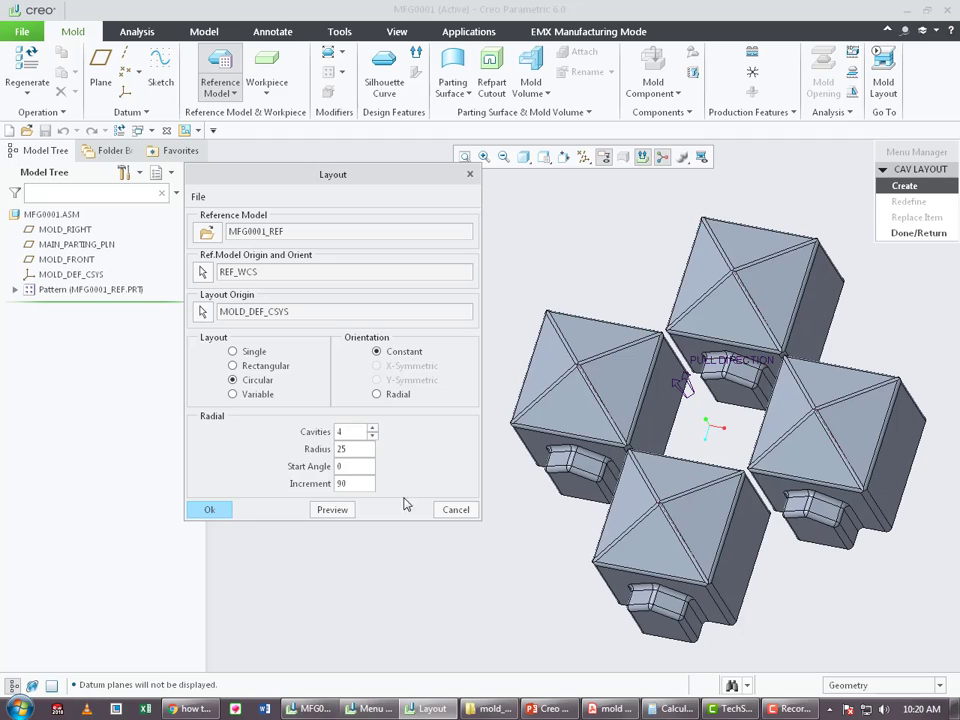
click(247, 368)
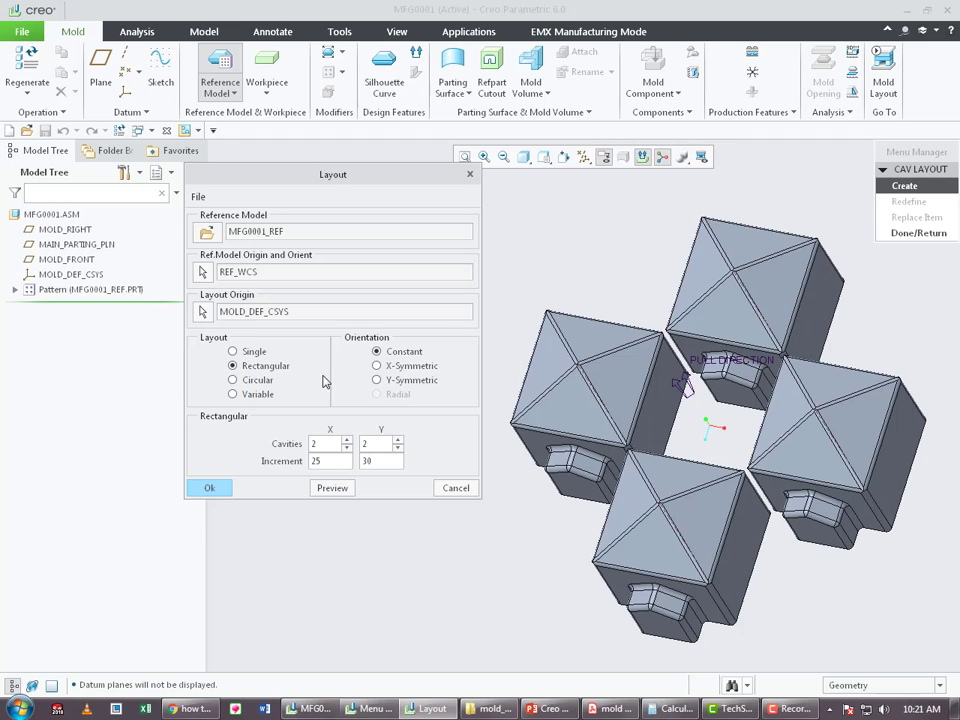
click(256, 394)
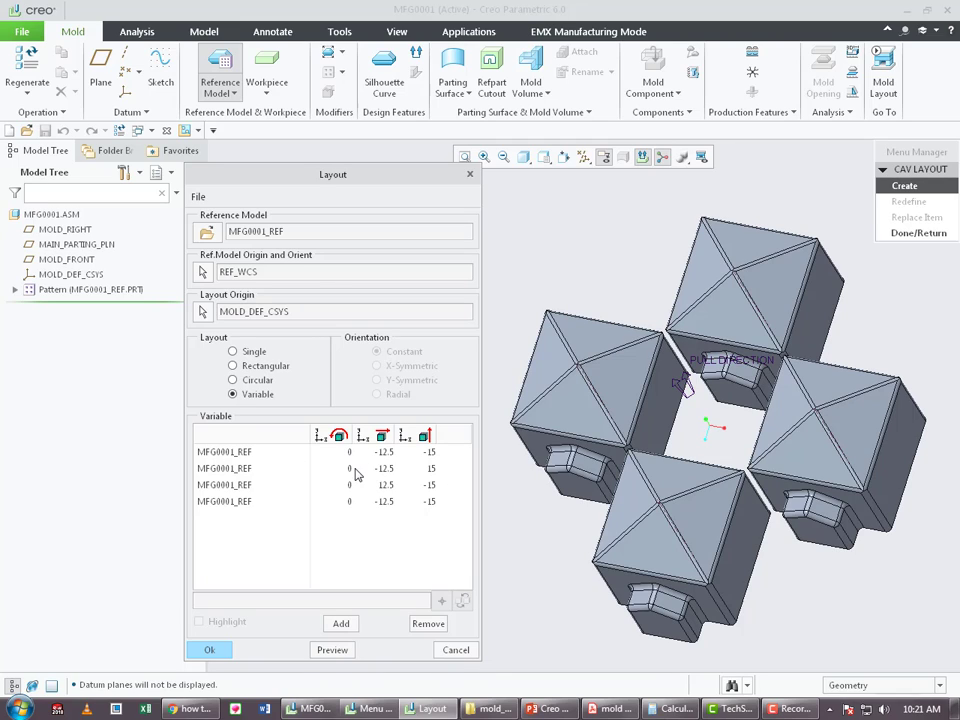
- Inspect the first cavity's rotation, -15 and -12.5 offset cells in the Variable table
click(343, 452)
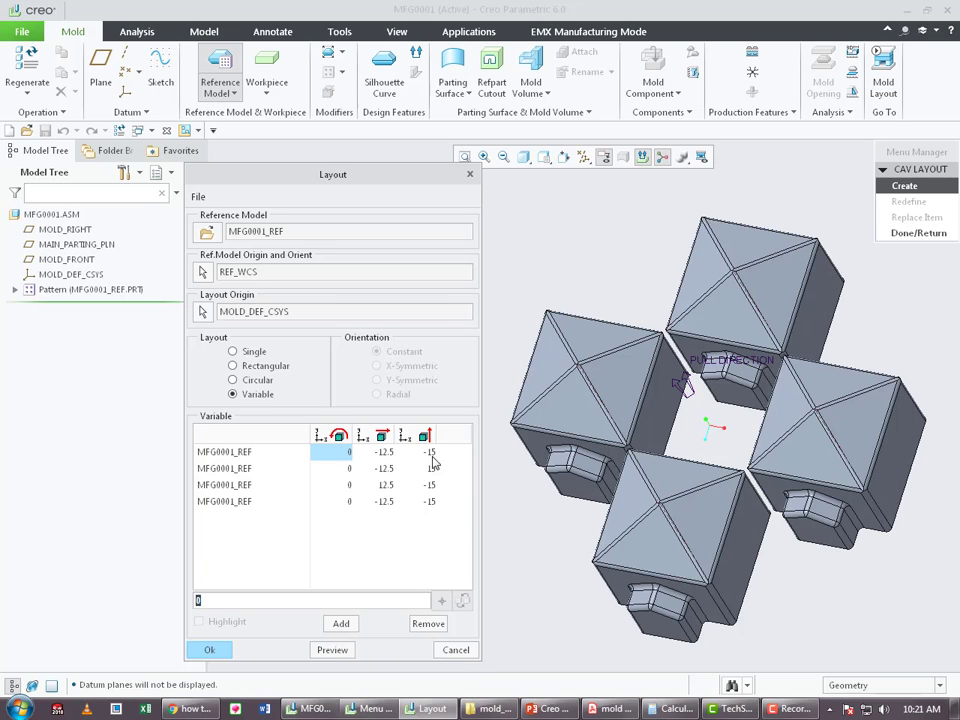
scroll(520, 380, down, 5)
scroll(528, 380, up, 3)
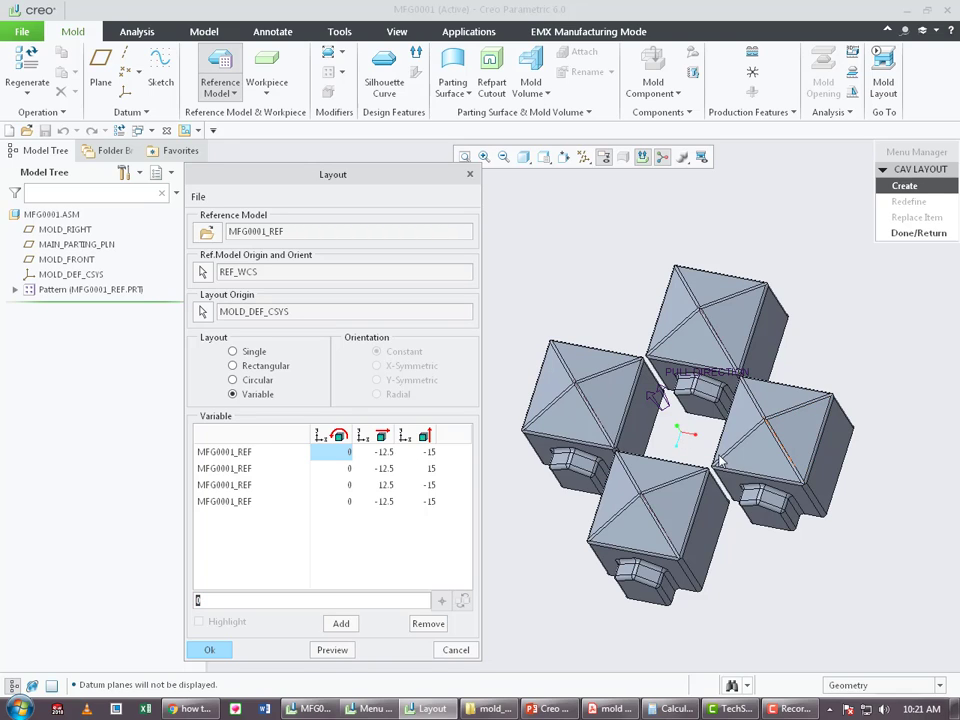
scroll(683, 438, up, 2)
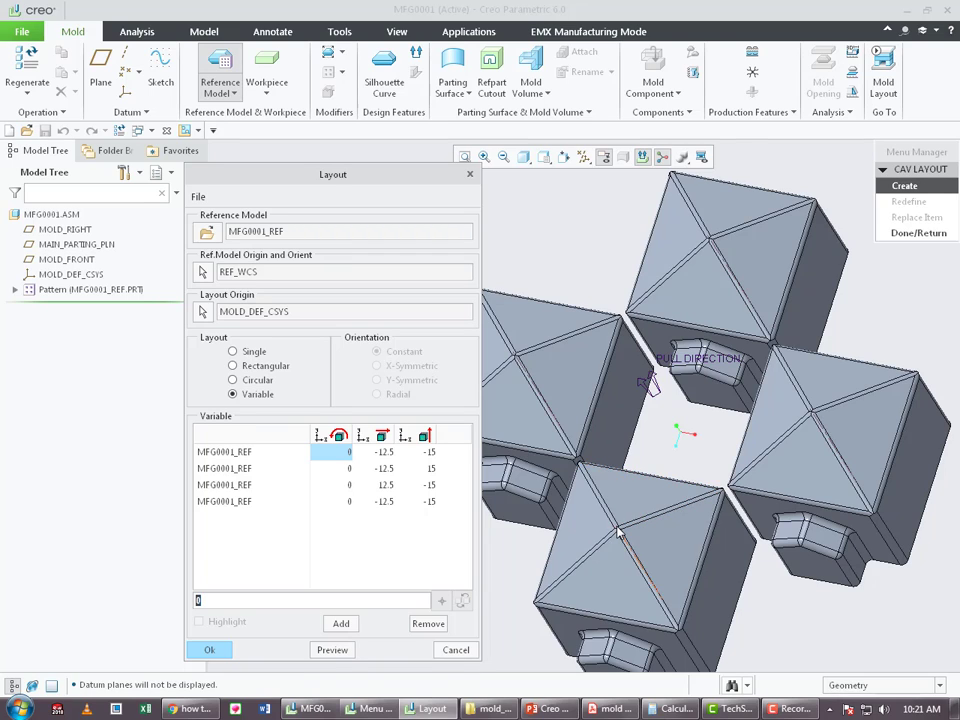
scroll(617, 533, down, 2)
click(400, 453)
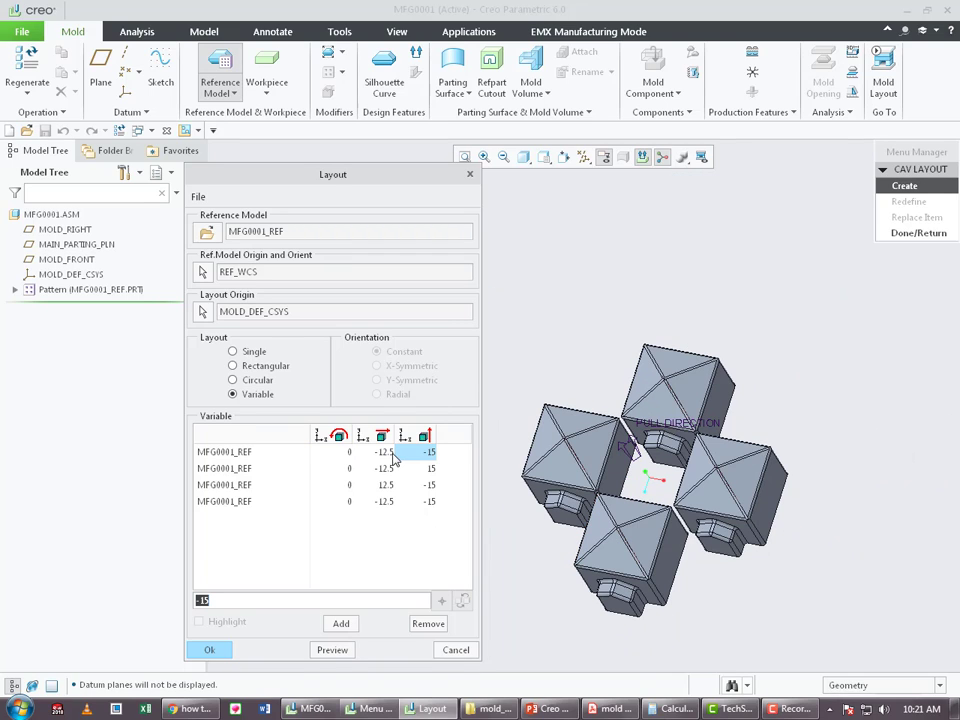
click(394, 453)
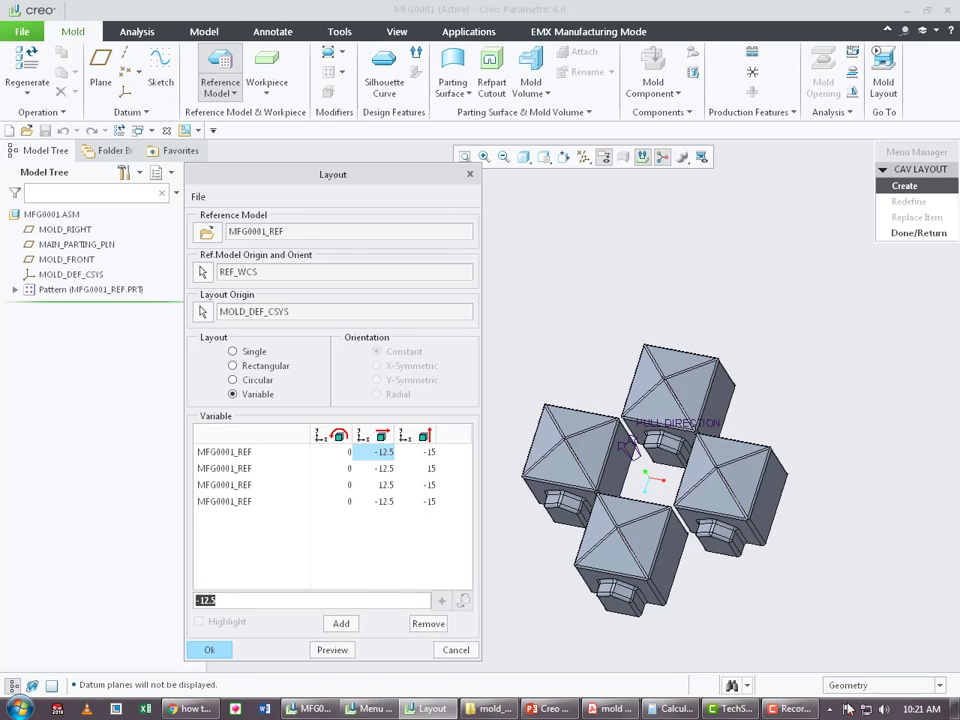
click(790, 708)
- Change the first cavity's -12.5 offset to 25, preview it, then cancel the layout
click(336, 452)
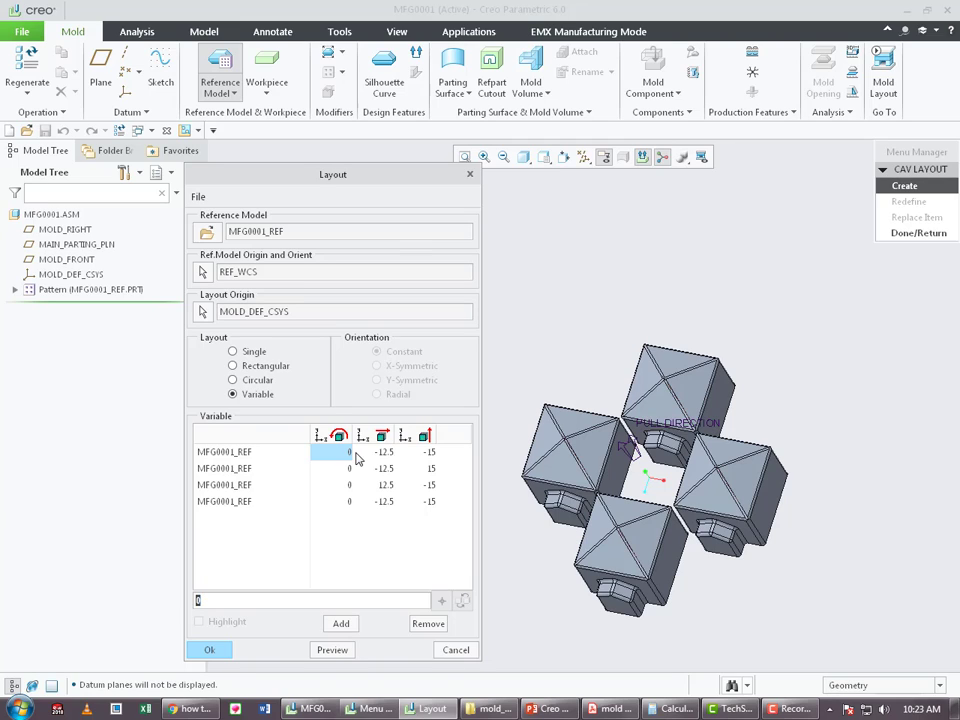
click(353, 457)
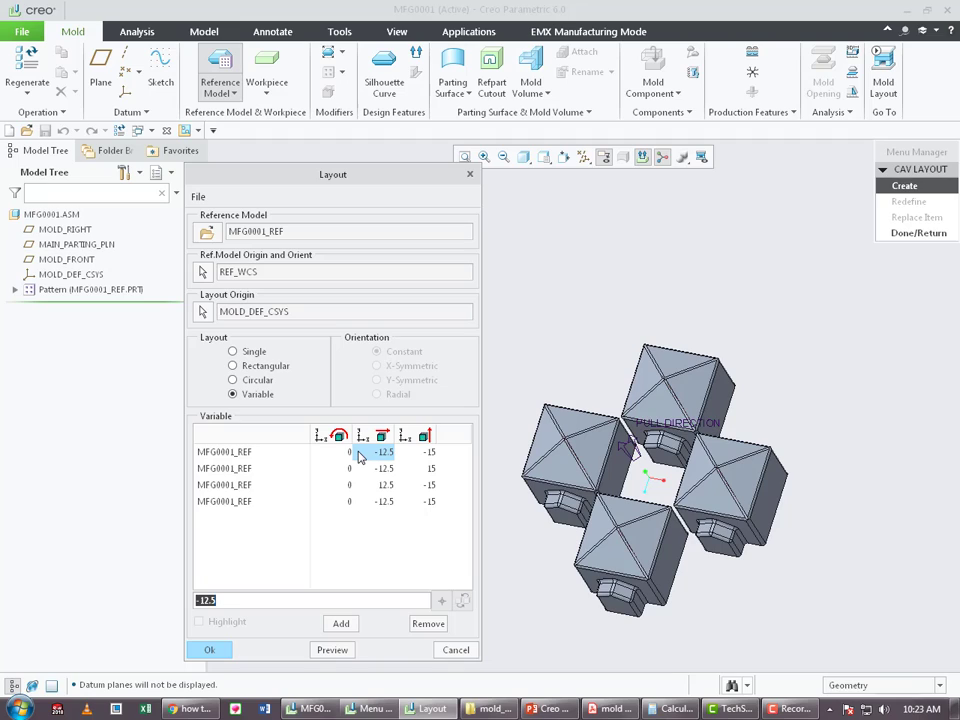
text(25)
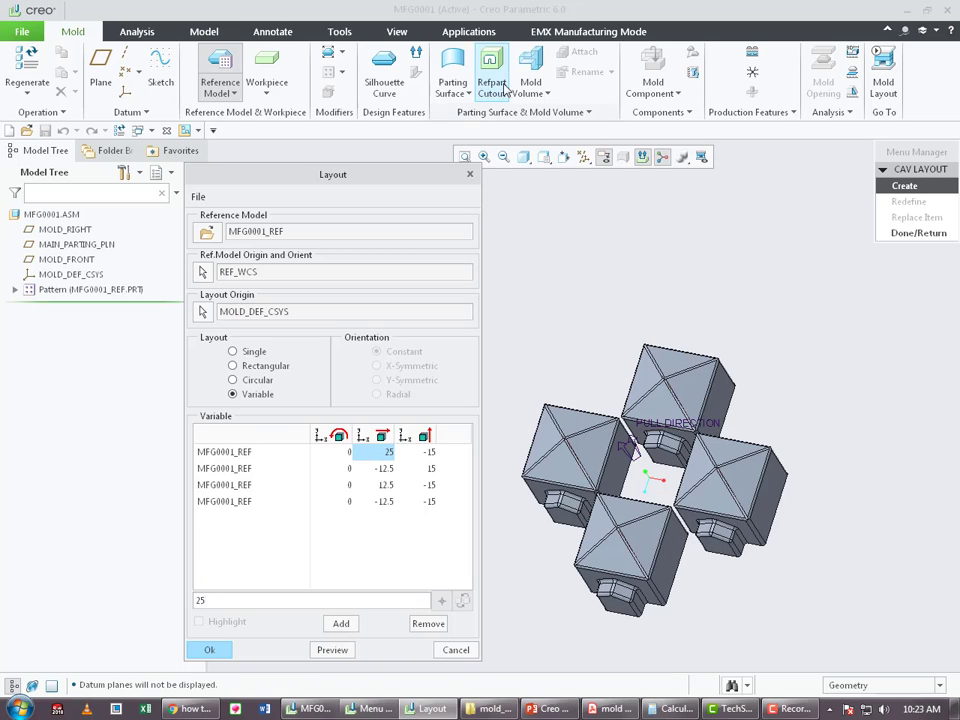
click(332, 650)
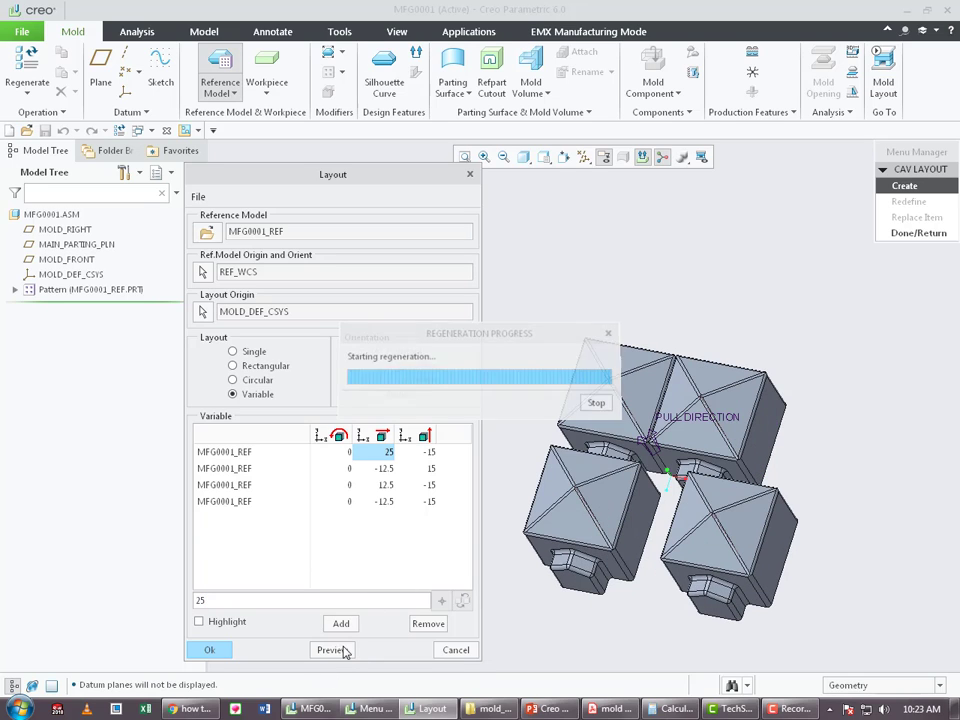
scroll(600, 470, down, 2)
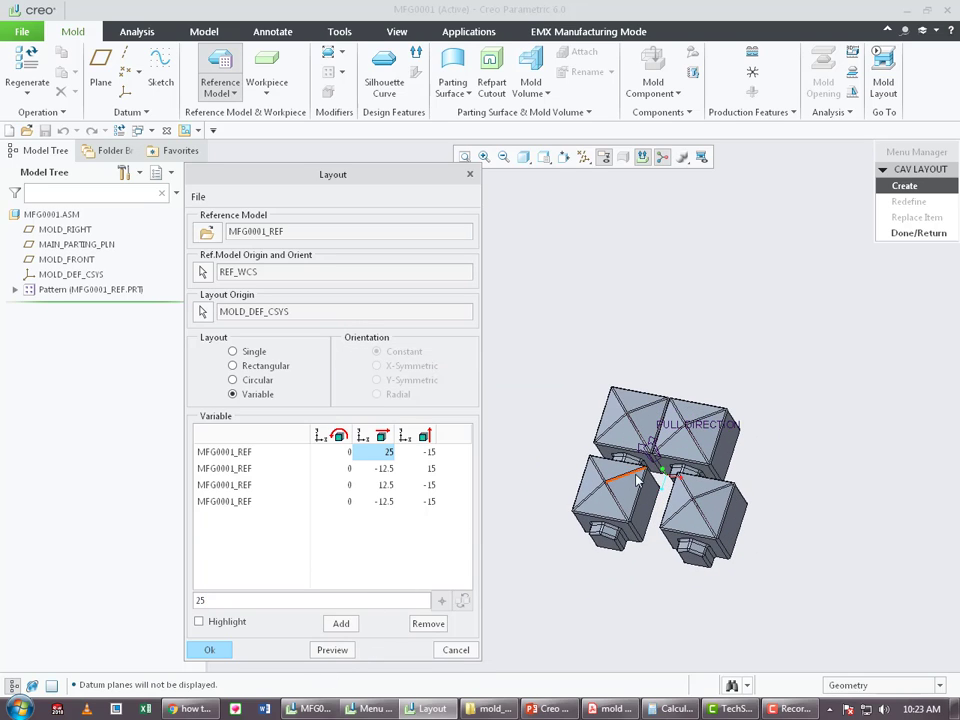
click(456, 652)
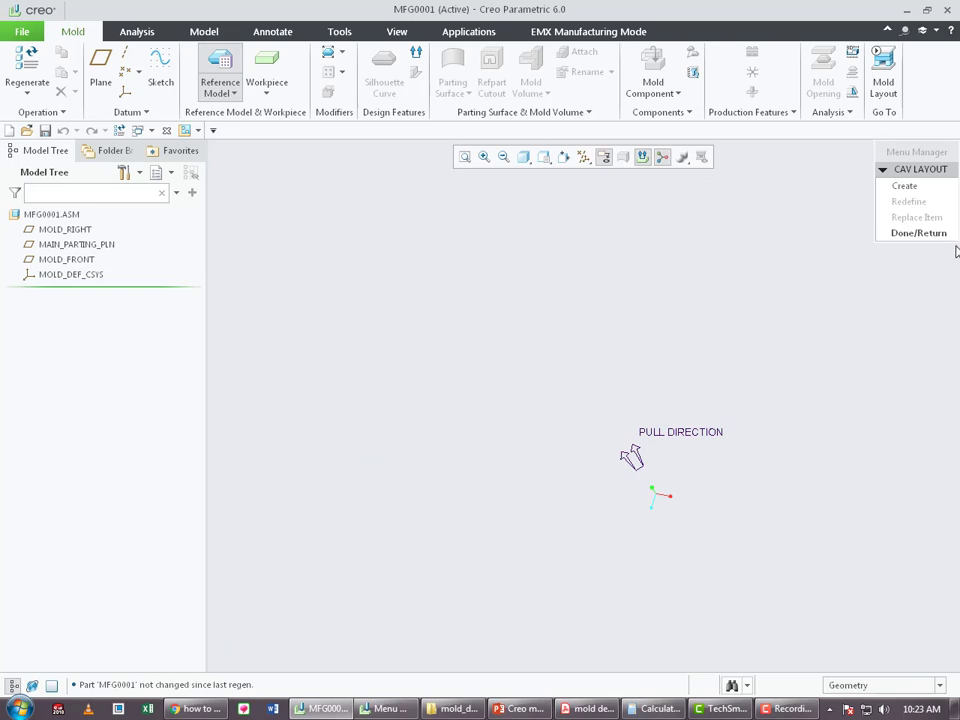
- Close the cavity layout menu and turn all datum display back on
click(916, 233)
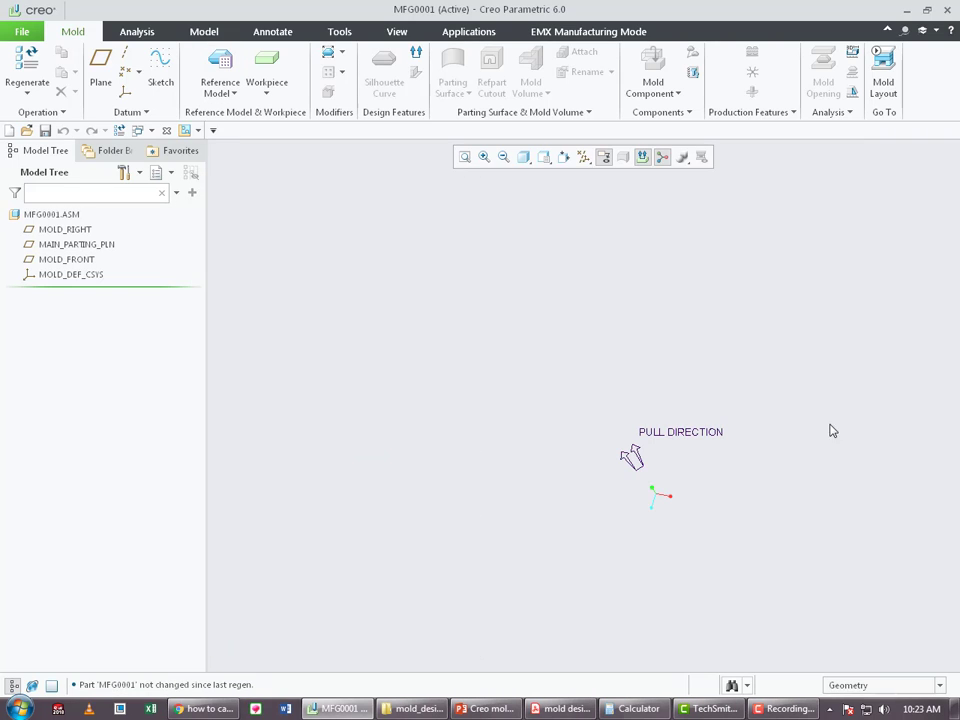
click(581, 160)
click(586, 177)
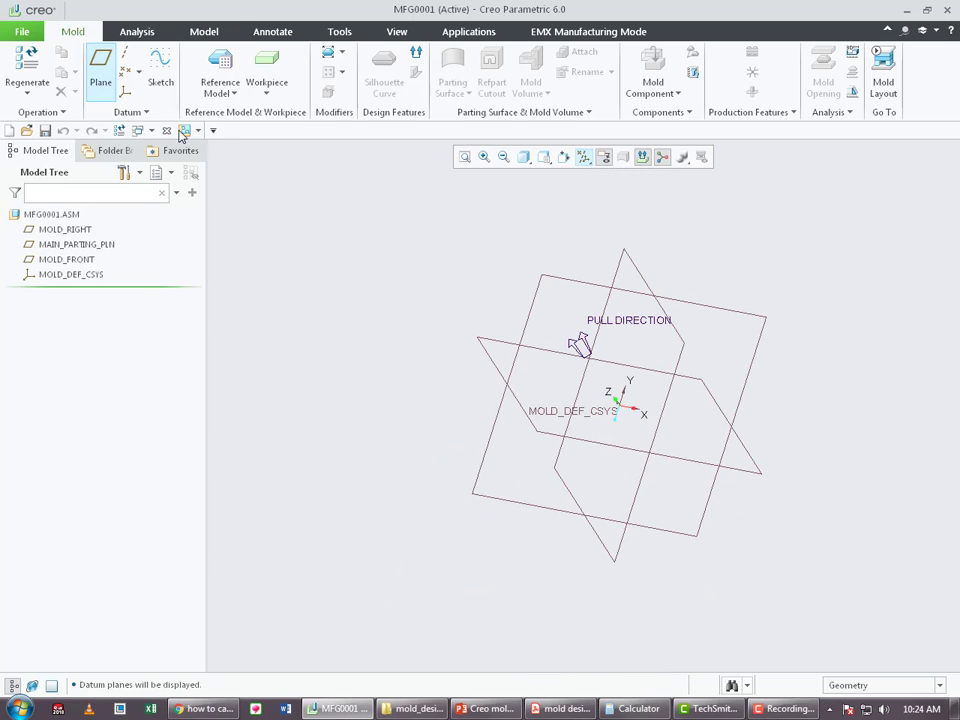
- Create inherited reference model MFG0001_REF from multi_cavity_design_01.prt and preview it
click(217, 65)
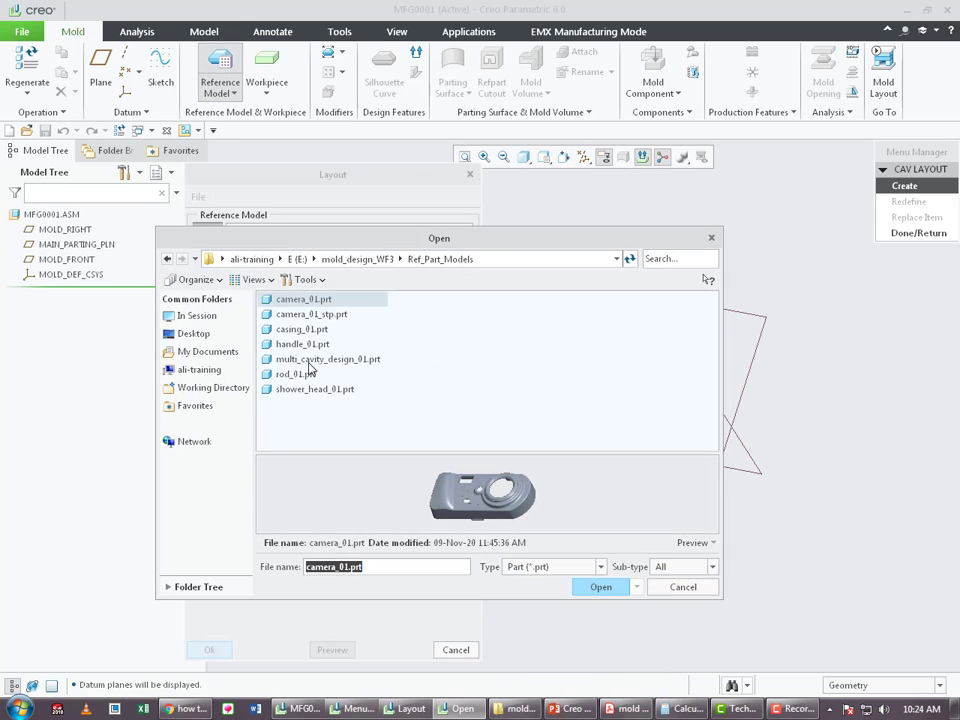
click(312, 359)
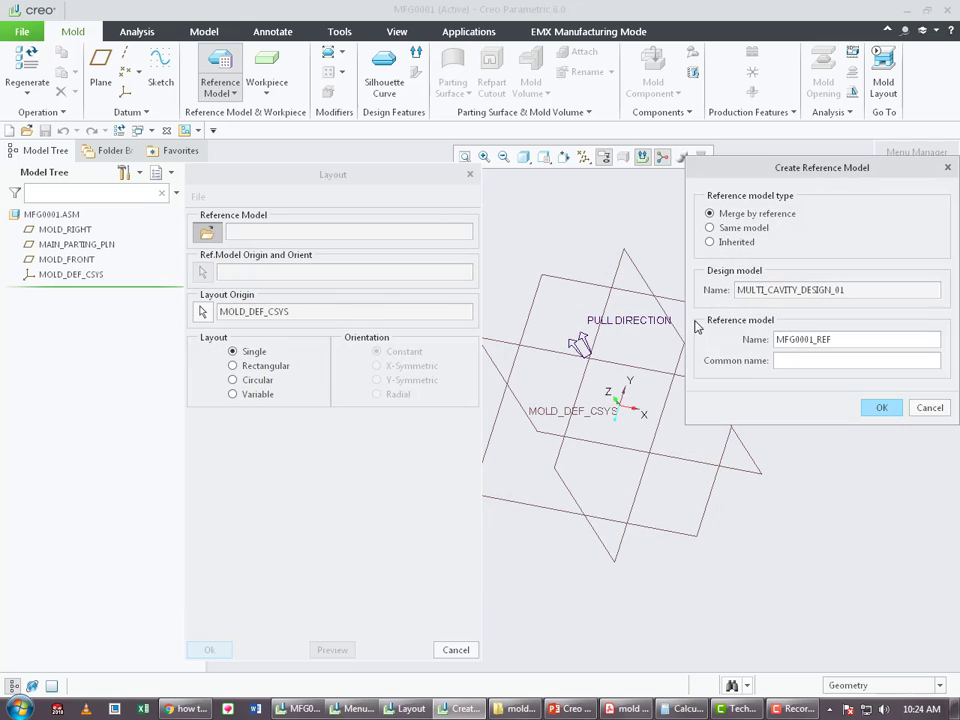
click(730, 244)
click(879, 407)
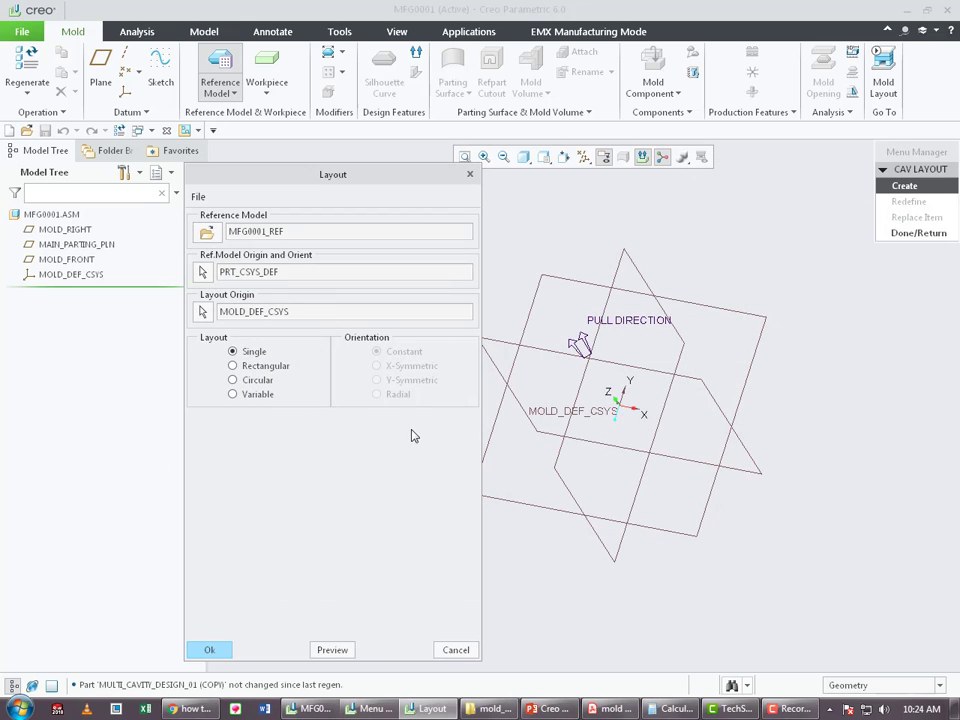
click(332, 649)
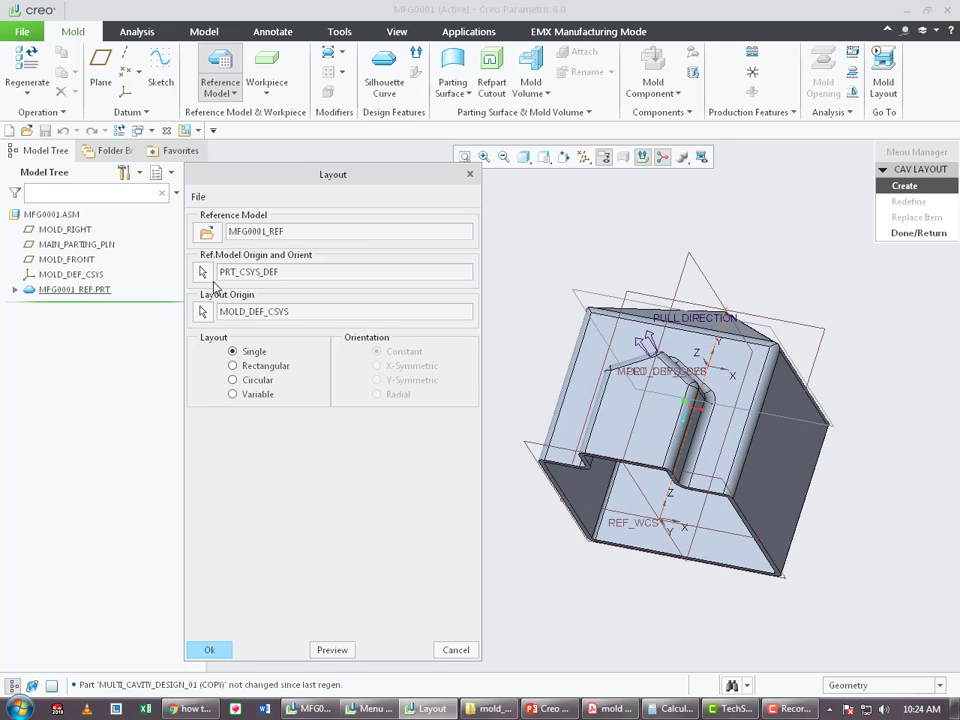
- Use REF_WCS as origin, choose the Variable layout, and accept to create the part Pattern
click(204, 273)
scroll(373, 311, down, 5)
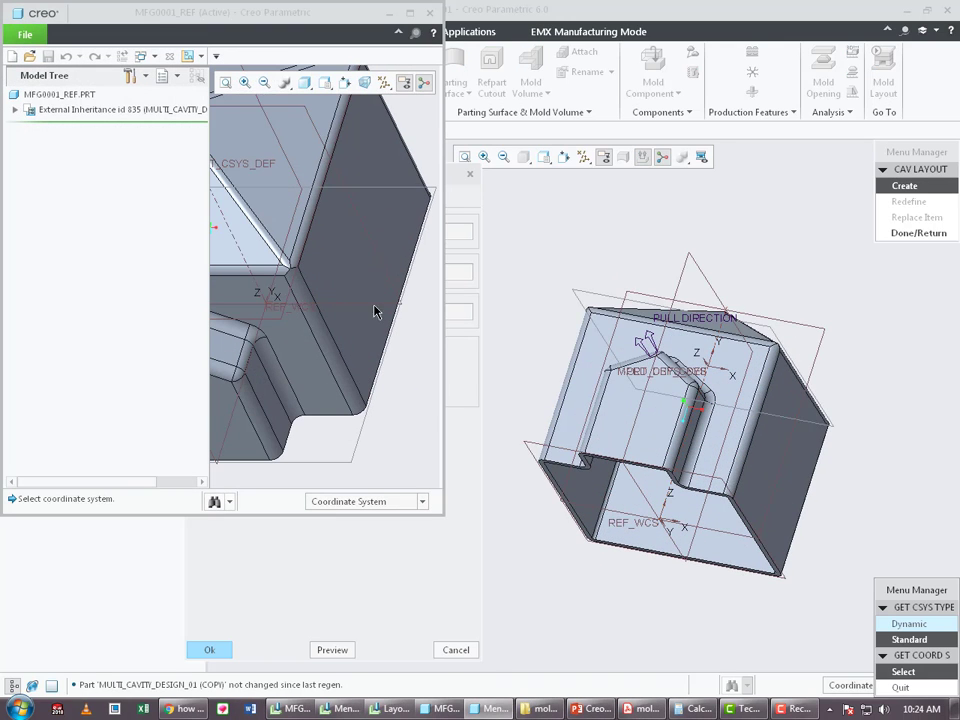
click(298, 310)
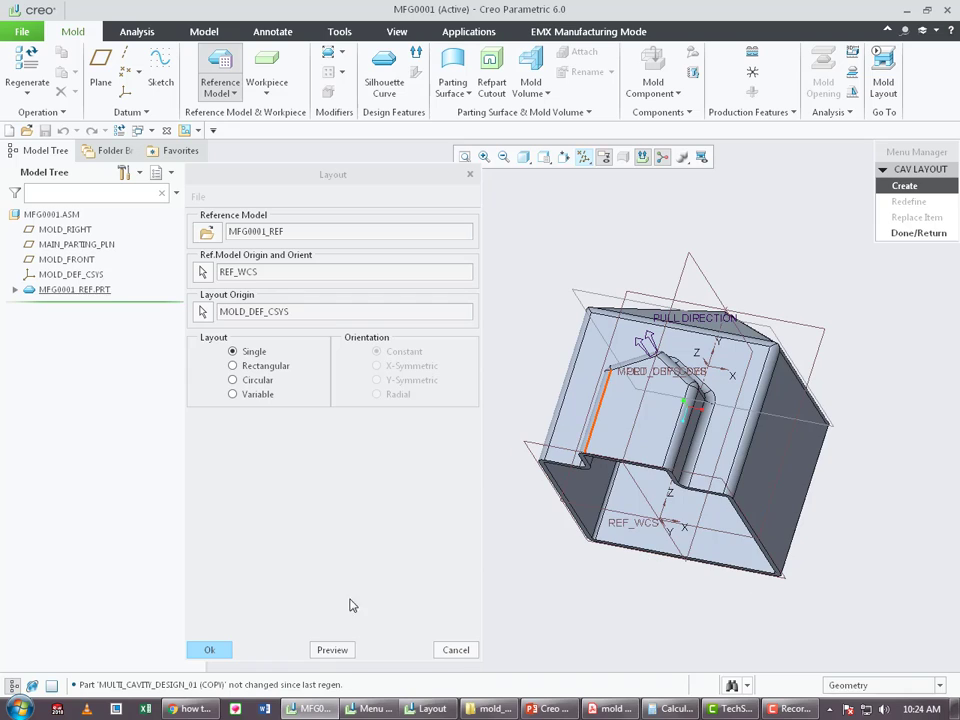
click(338, 649)
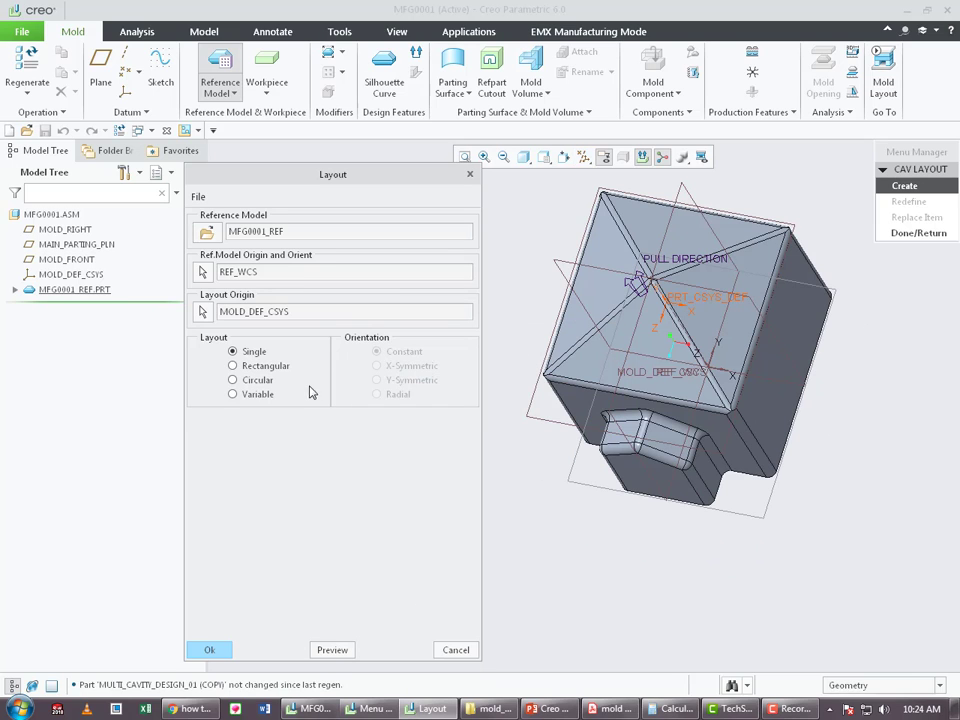
click(233, 394)
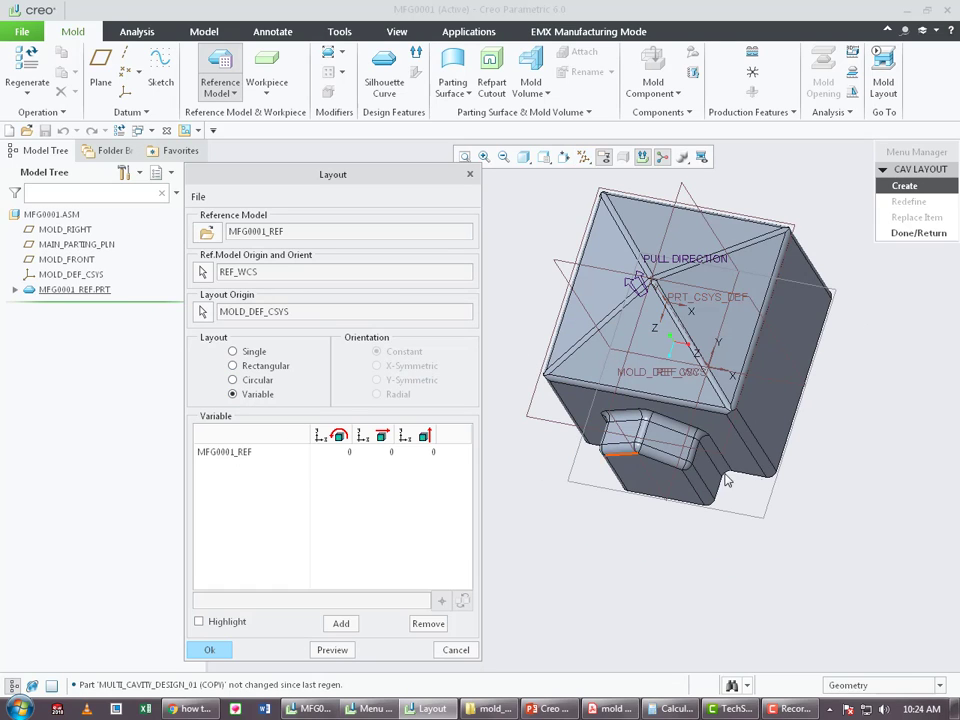
scroll(797, 488, down, 2)
scroll(805, 340, up, 2)
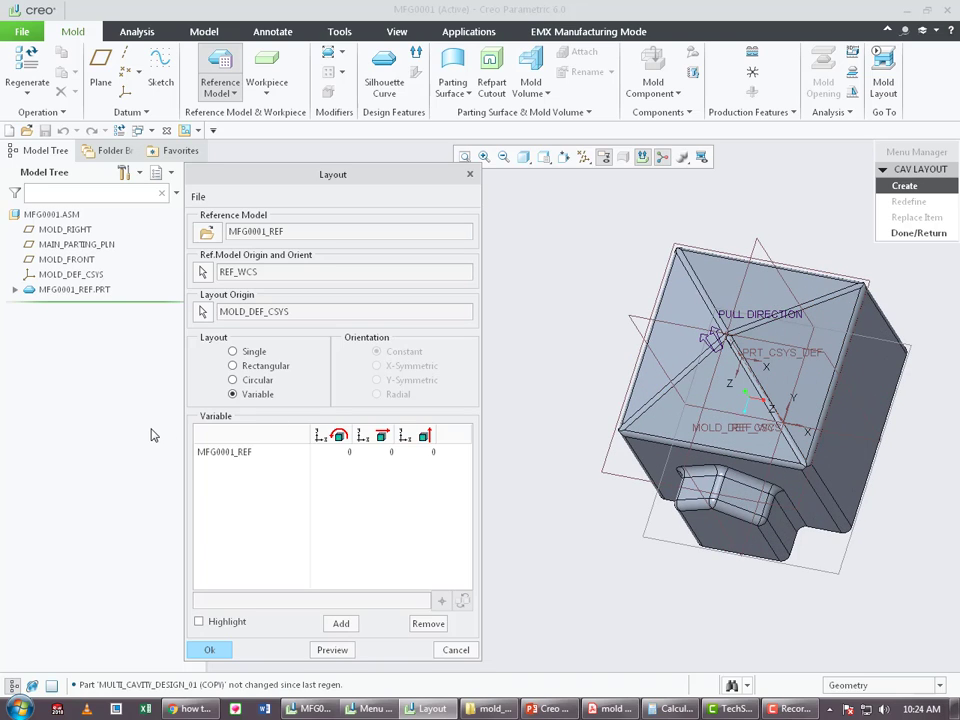
click(220, 651)
click(918, 233)
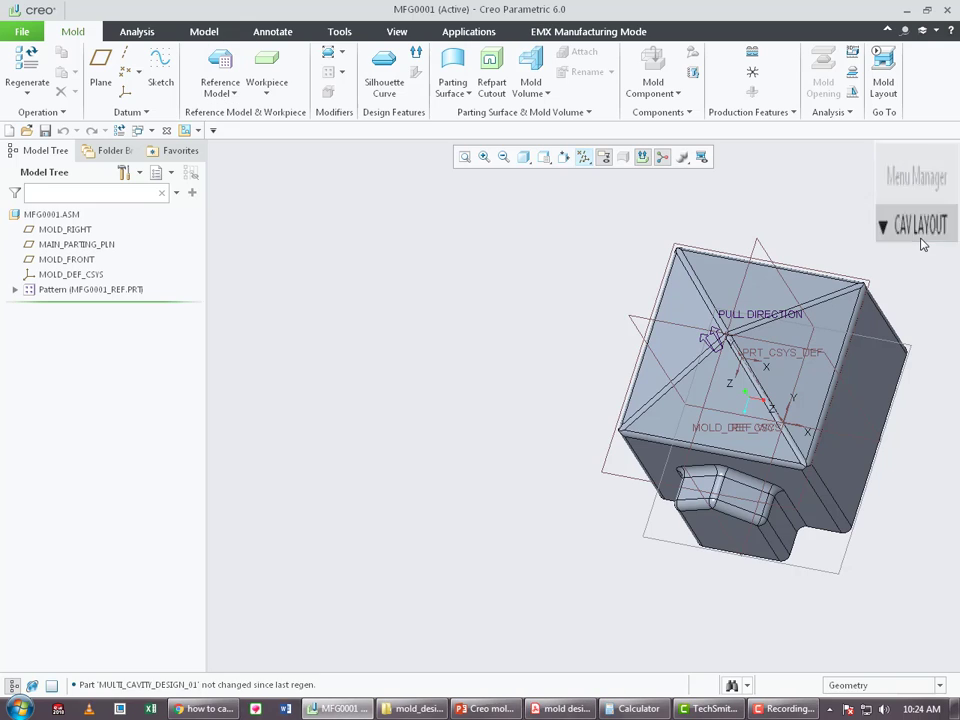
- Edit the Pattern's definition, switch to Variable, and select the MFG0001_REF row's offset and rotation cells
right_click(62, 290)
click(88, 221)
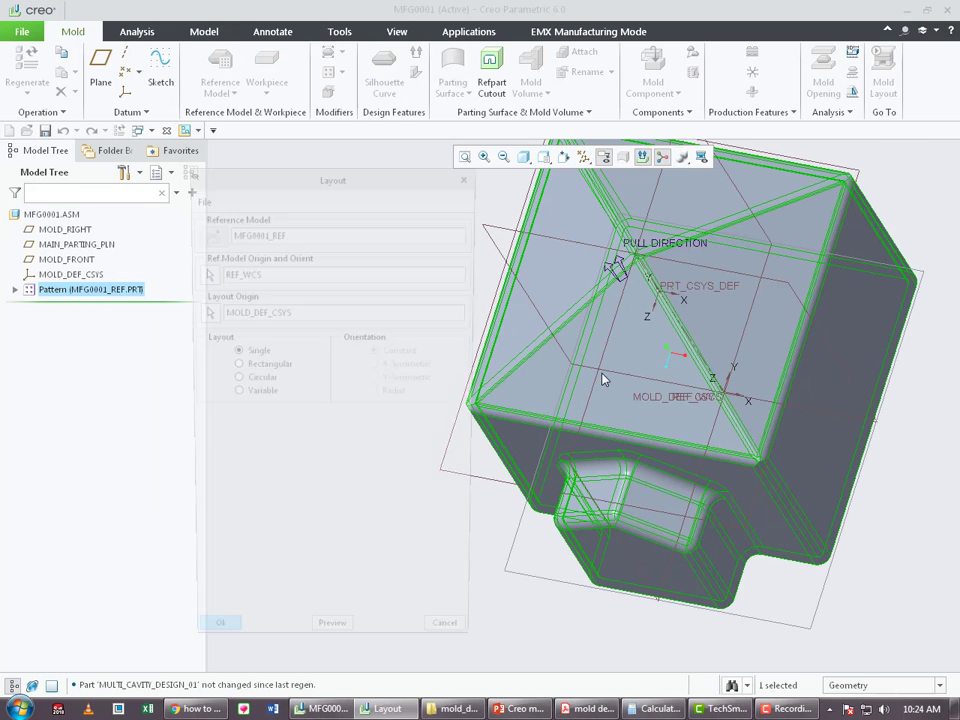
click(252, 394)
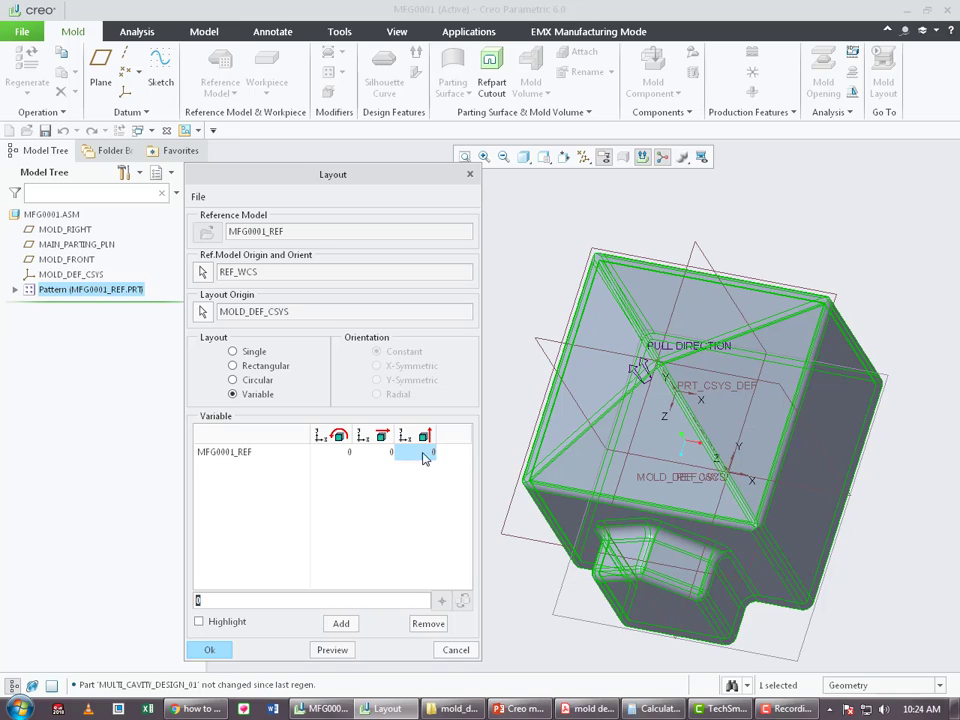
click(388, 455)
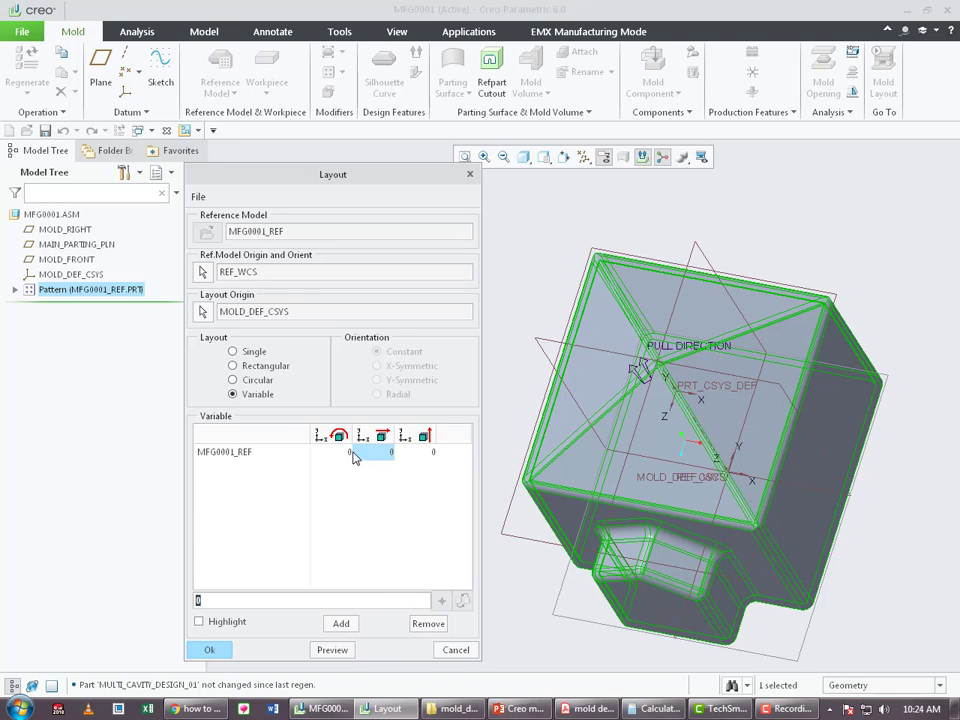
click(348, 455)
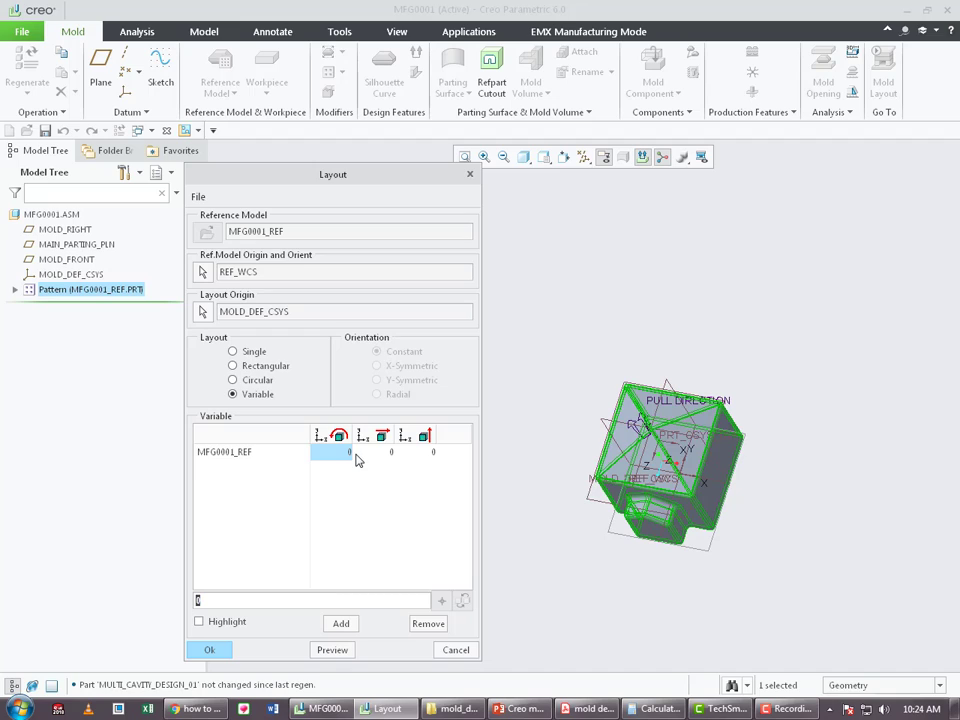
- Set the MFG0001_REF row's first offset to 50 and preview the shift
click(366, 456)
click(326, 454)
click(372, 455)
click(420, 452)
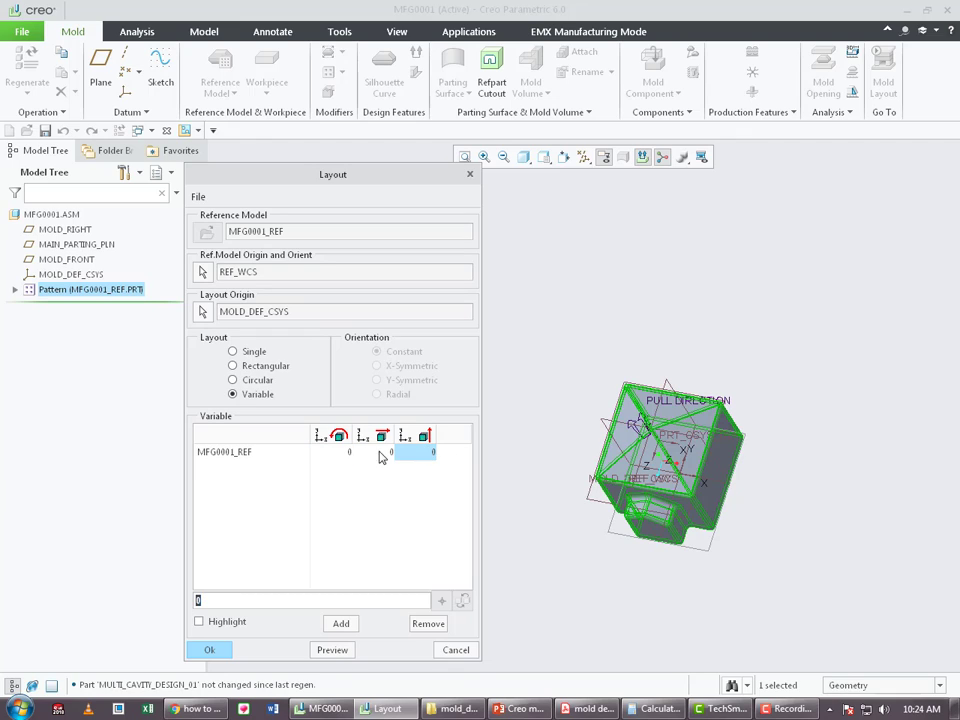
click(378, 454)
text(50)
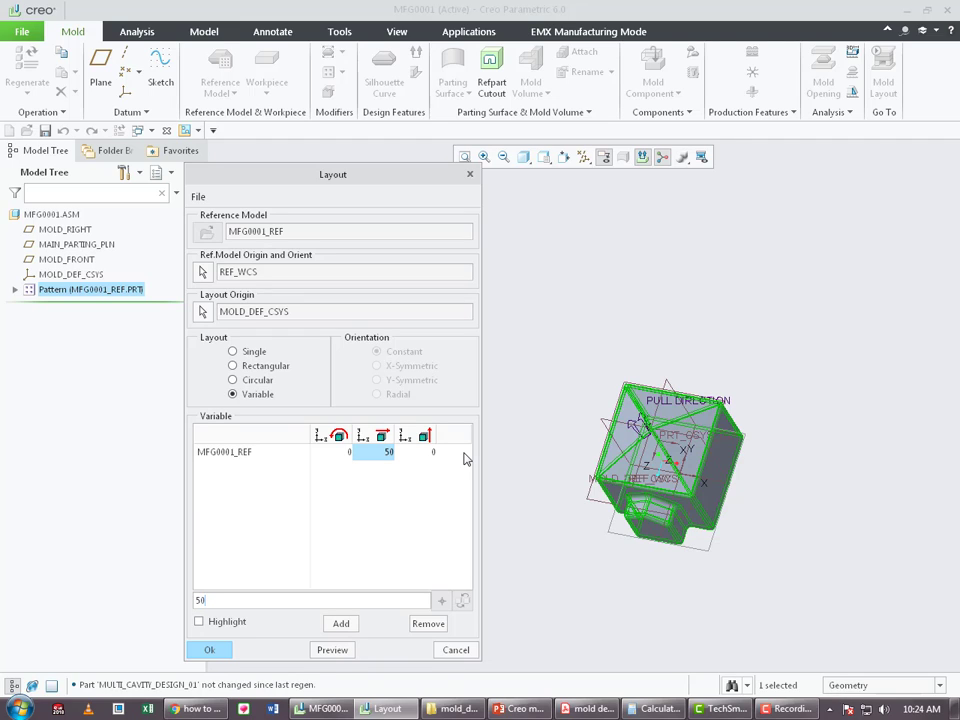
click(333, 650)
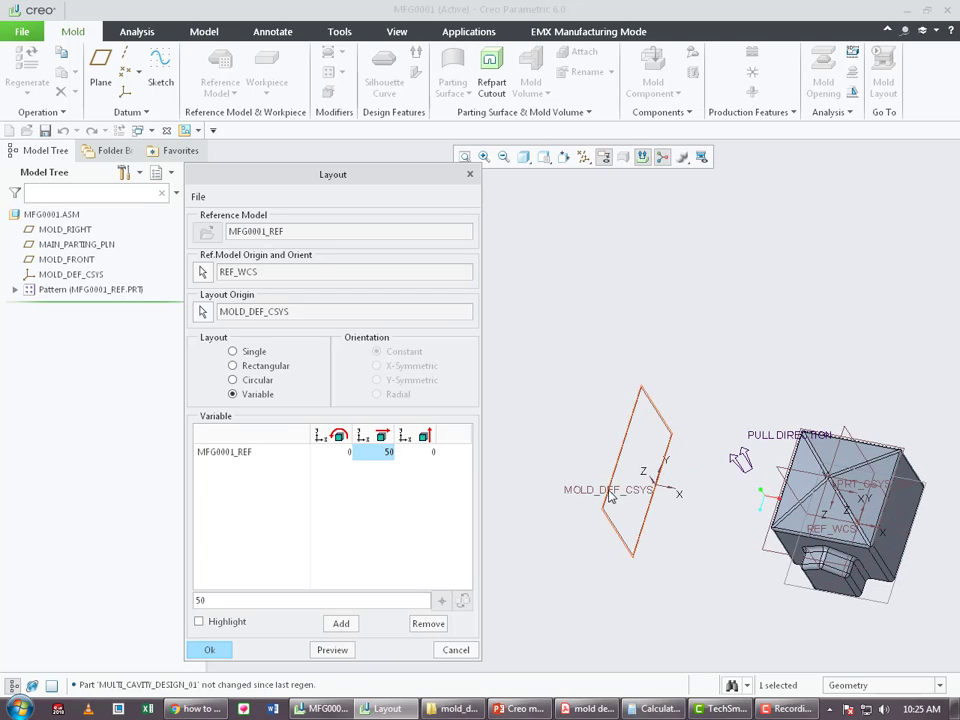
- Set the rotation to 45° and preview, then select the second offset for 40
click(337, 453)
text(45)
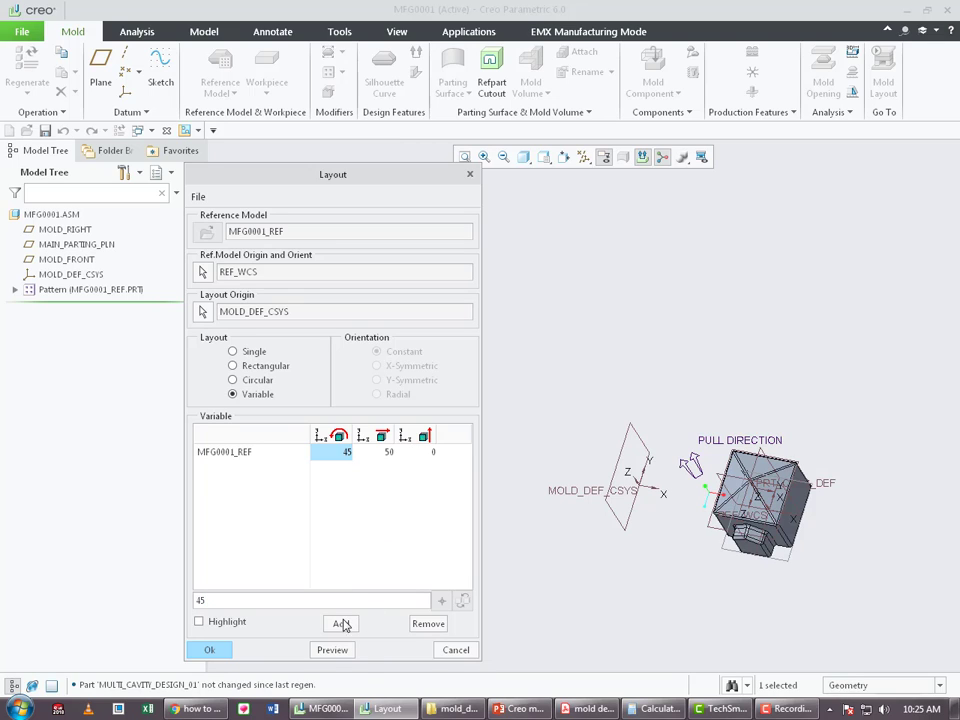
click(331, 648)
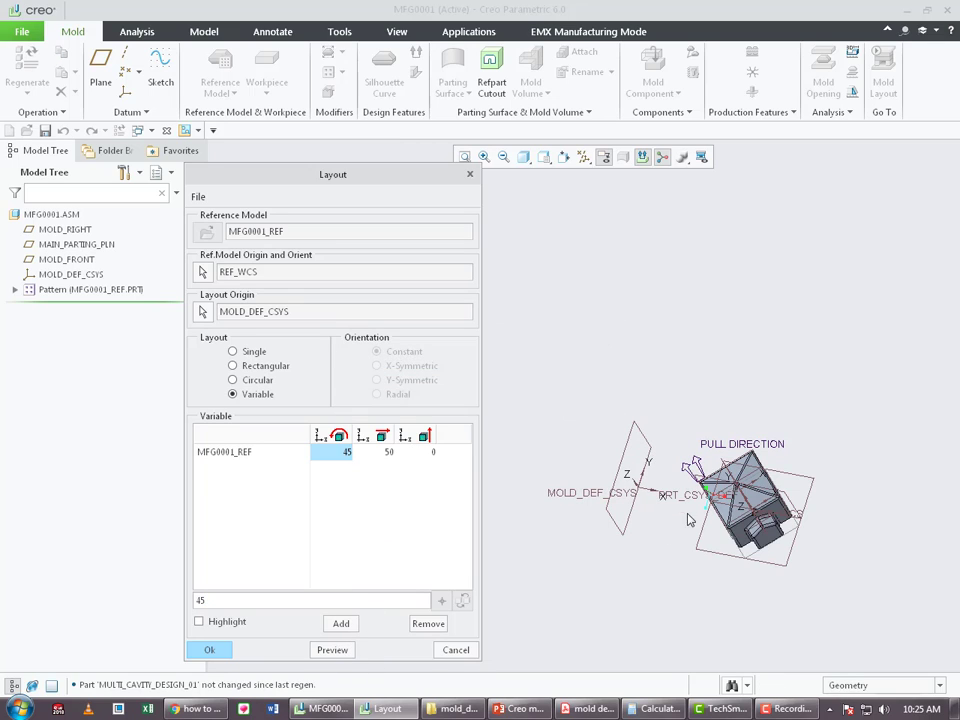
scroll(750, 495, up, 2)
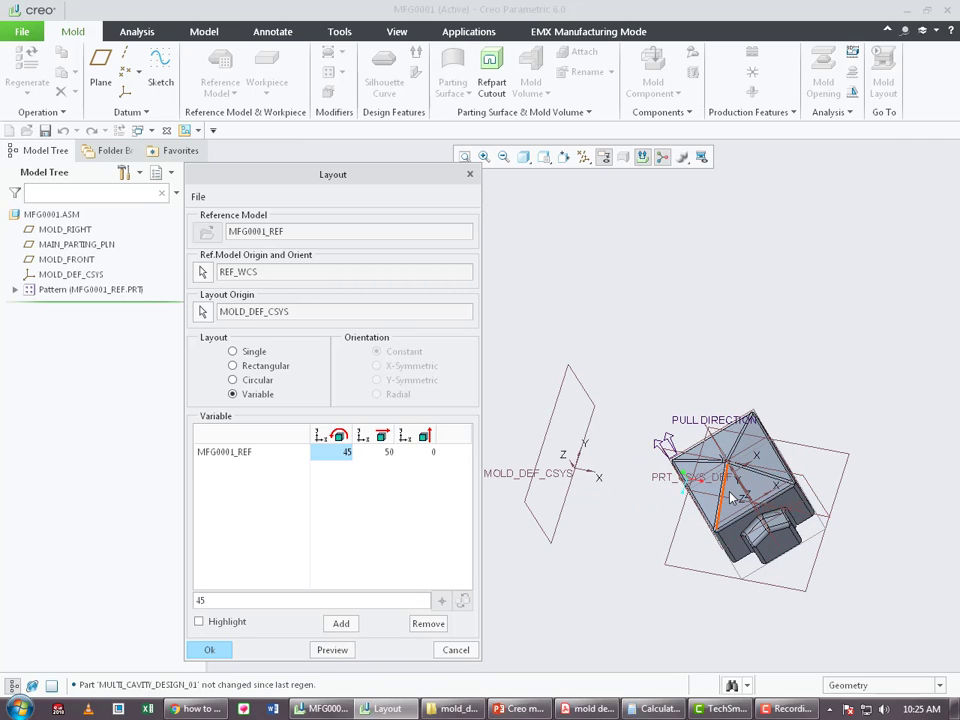
scroll(515, 502, down, 2)
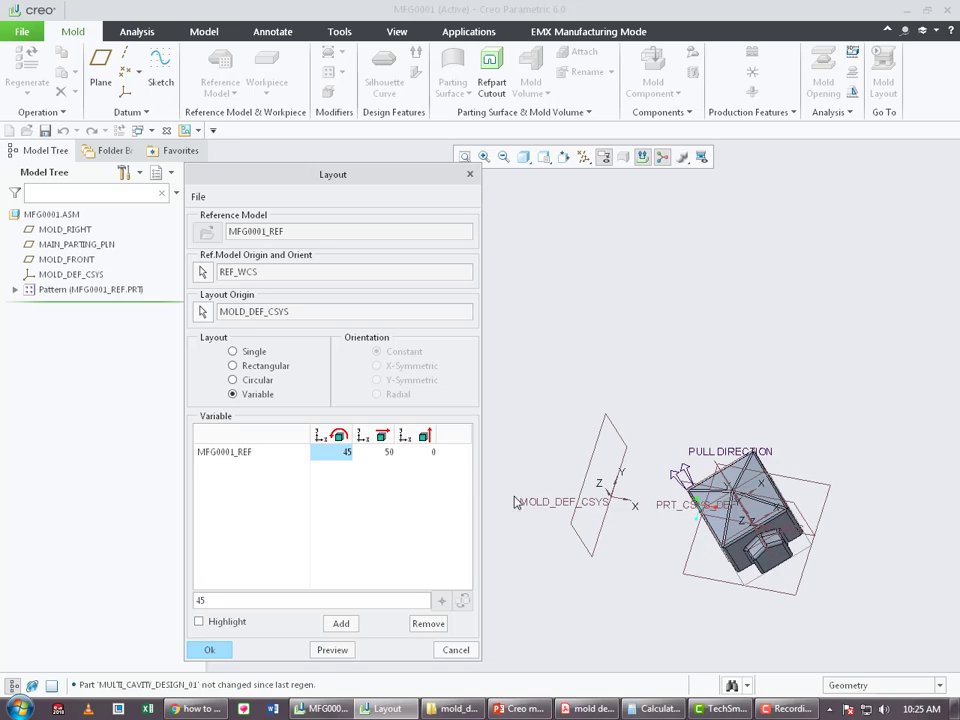
click(427, 456)
text(40)
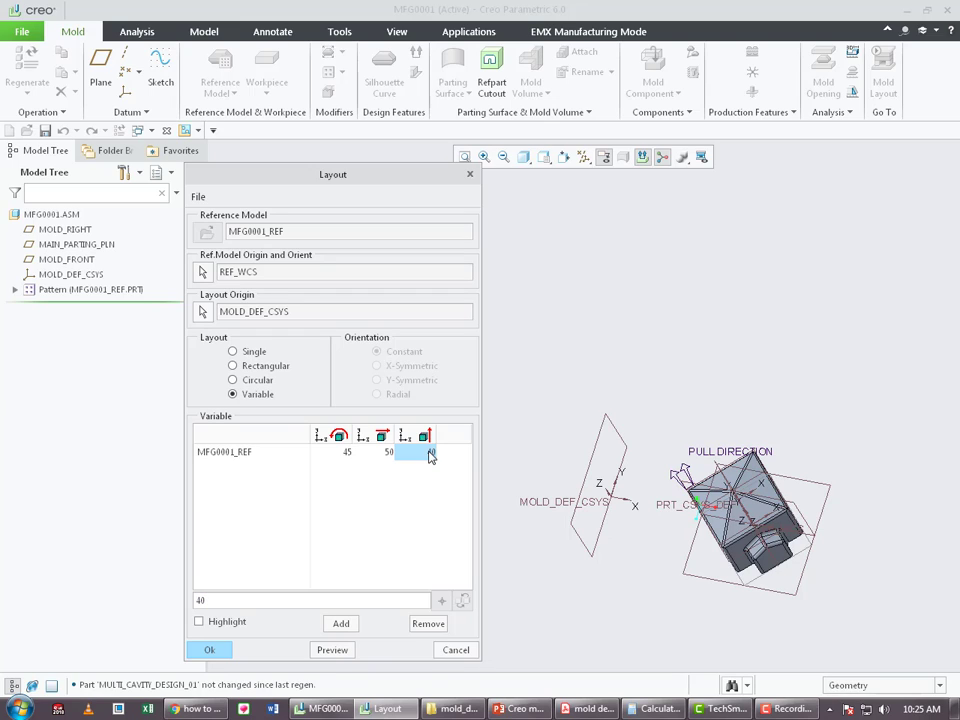
click(341, 623)
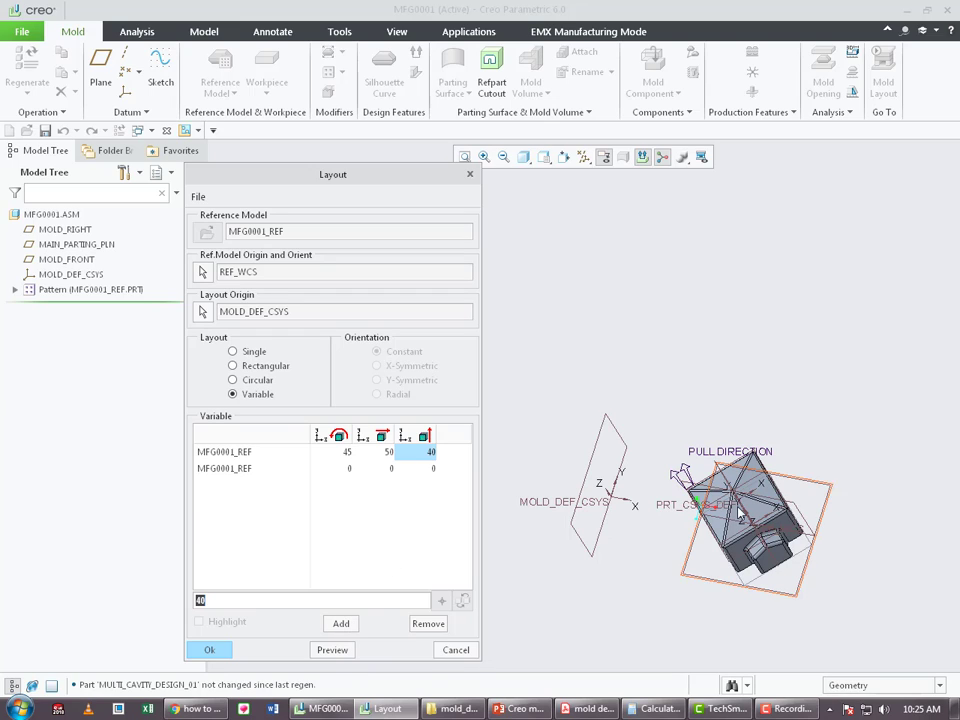
click(430, 457)
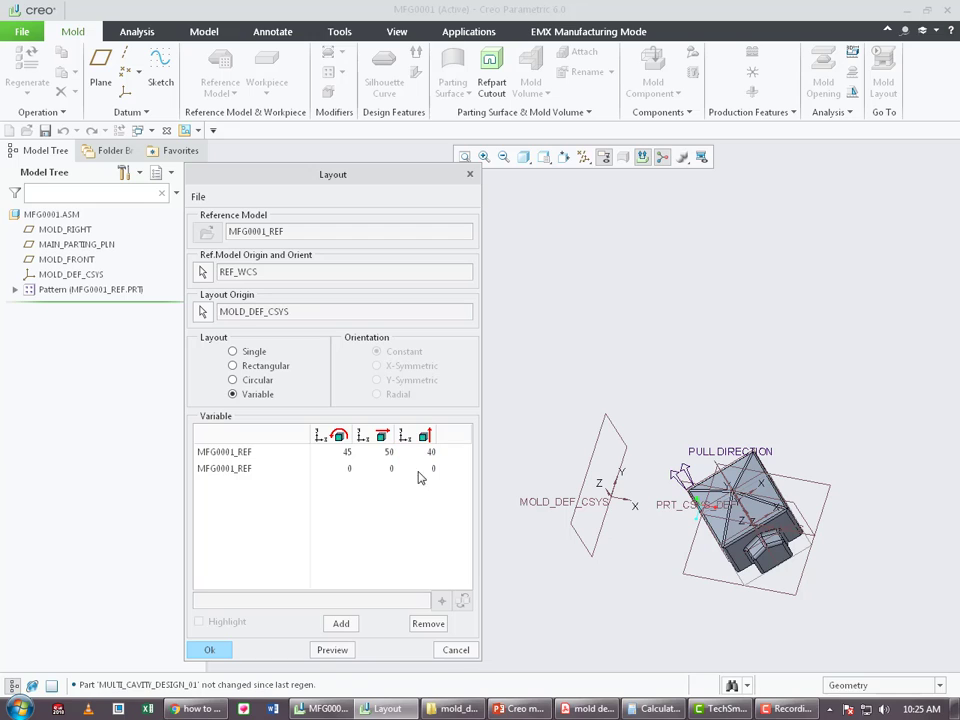
click(332, 650)
scroll(645, 488, down, 3)
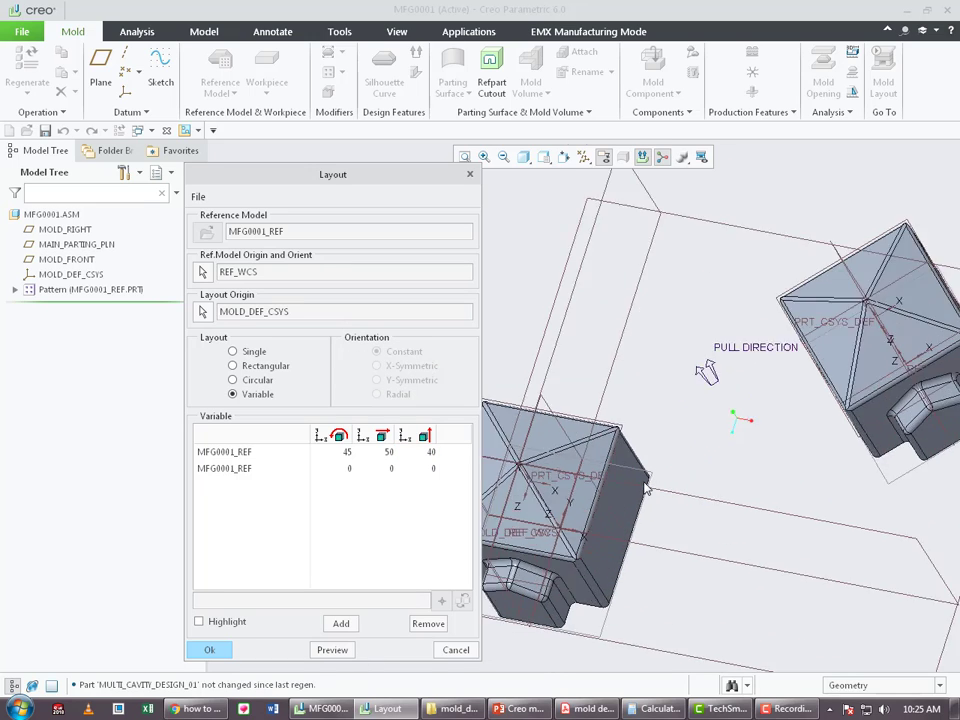
scroll(645, 488, down, 1)
click(225, 468)
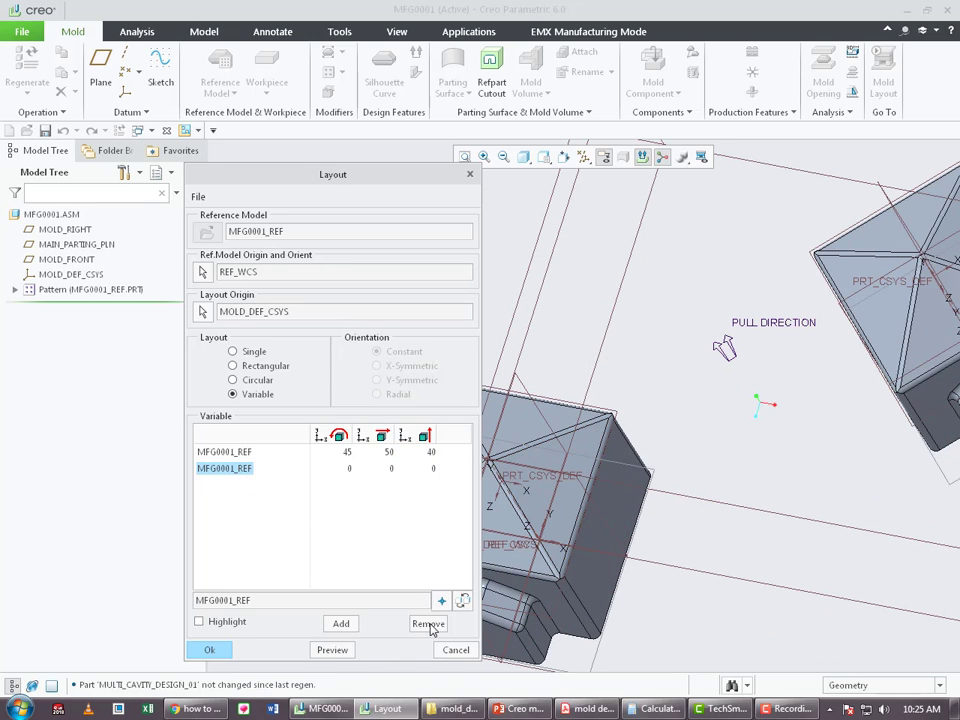
click(428, 624)
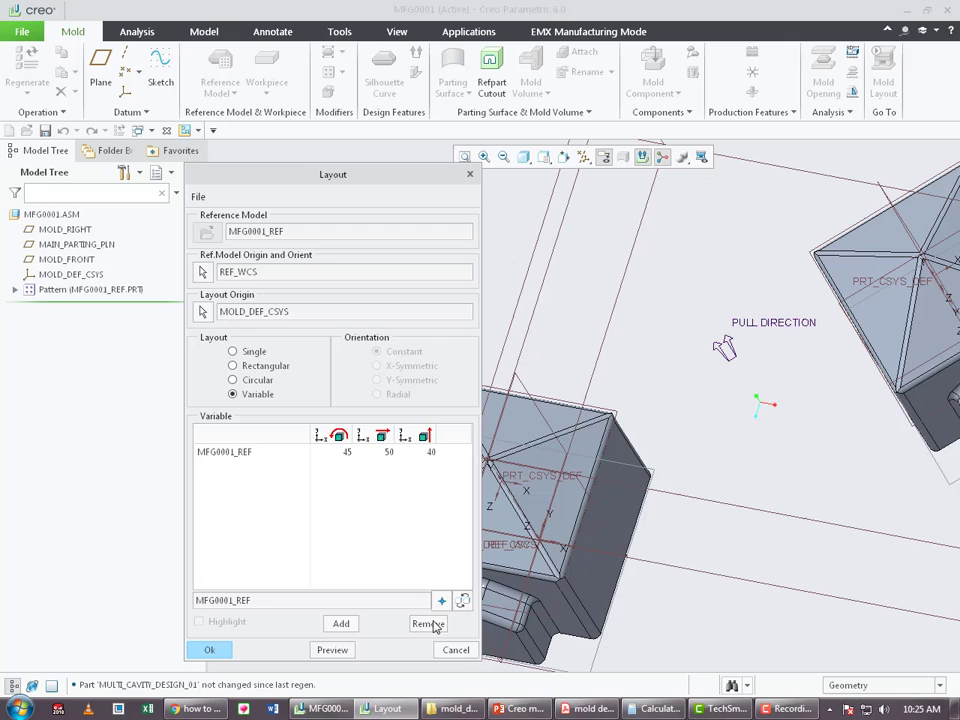
click(332, 650)
scroll(733, 517, up, 1)
scroll(733, 517, up, 1)
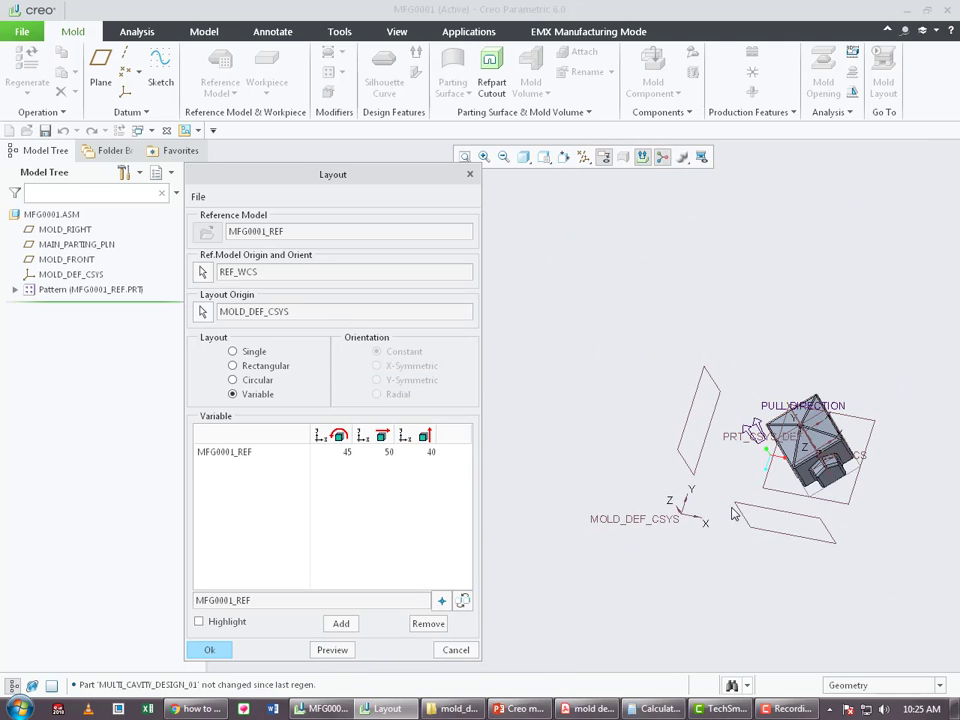
scroll(889, 420, down, 1)
scroll(870, 476, up, 1)
scroll(628, 596, up, 1)
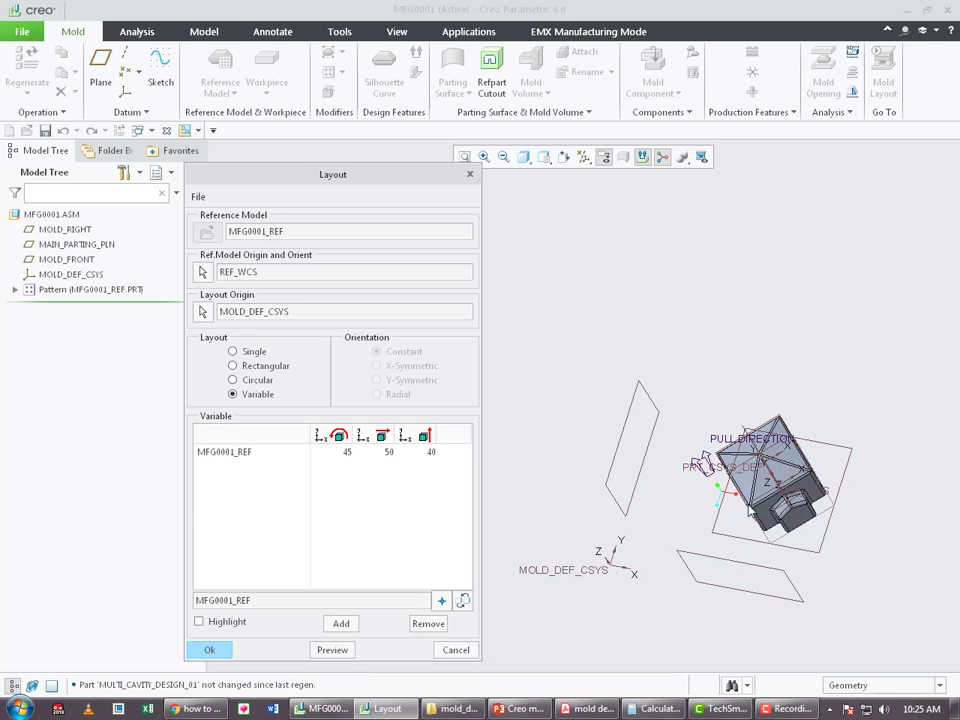
click(345, 452)
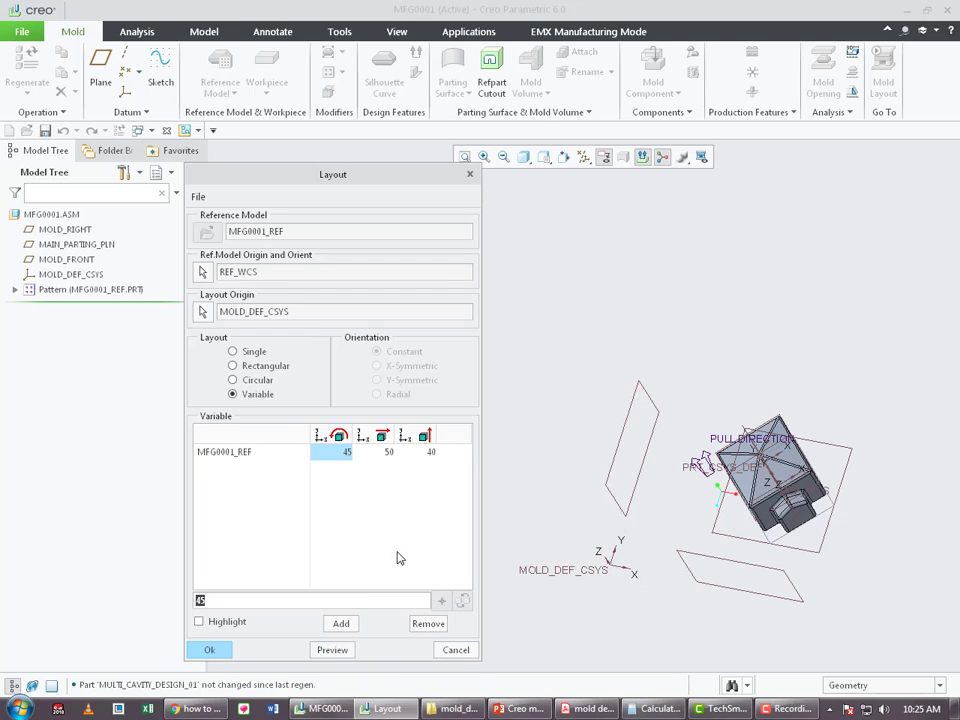
- Add a second cavity row with offsets 50 and -40 and preview the two-cavity layout
click(340, 622)
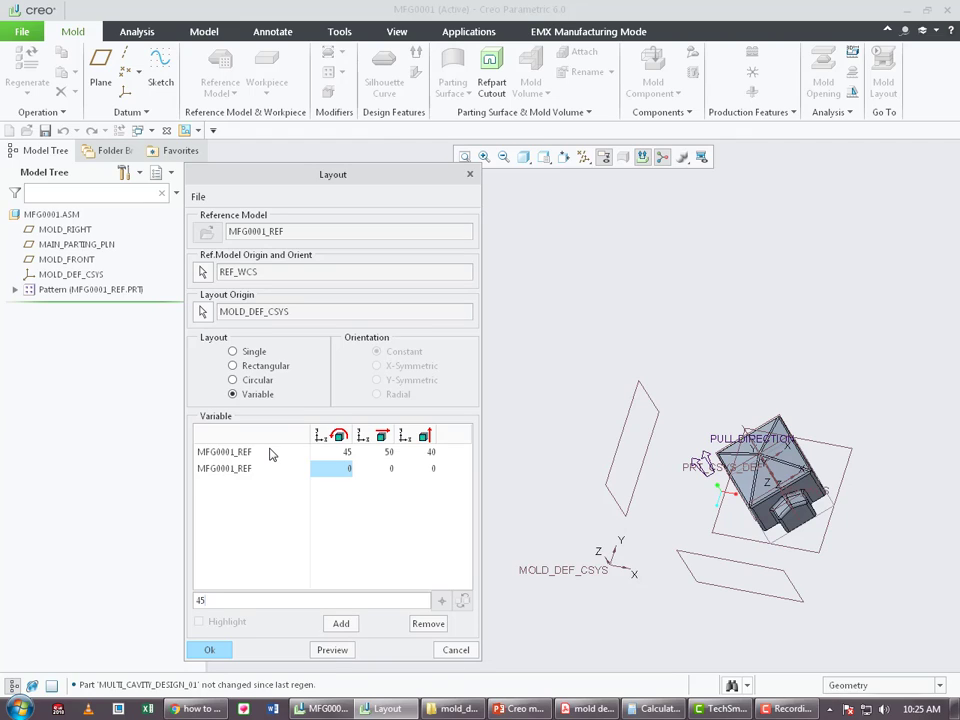
click(386, 469)
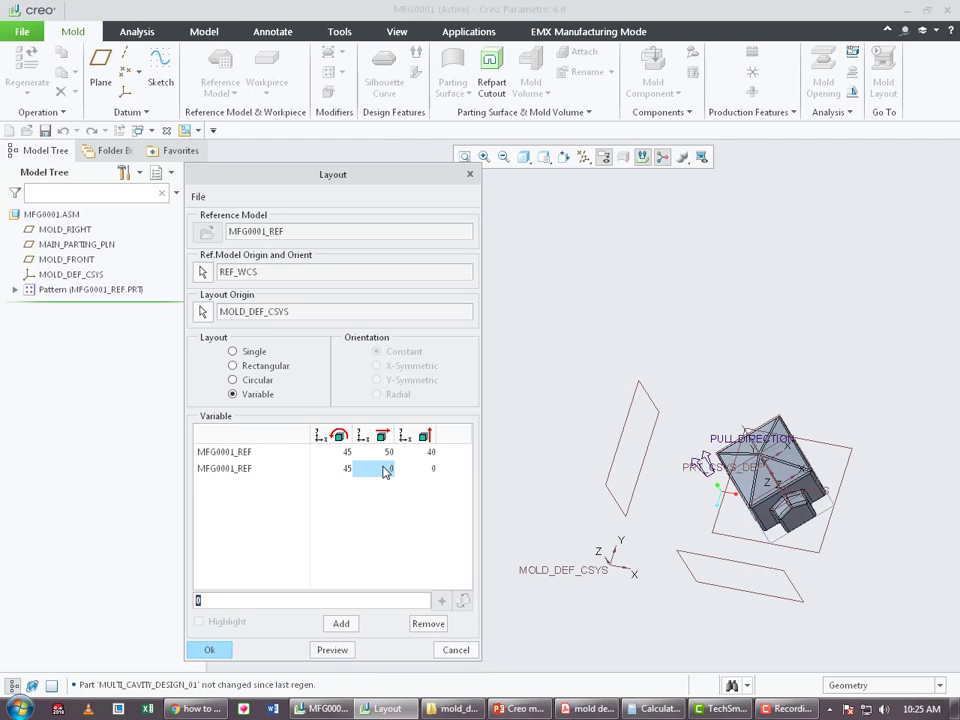
click(345, 470)
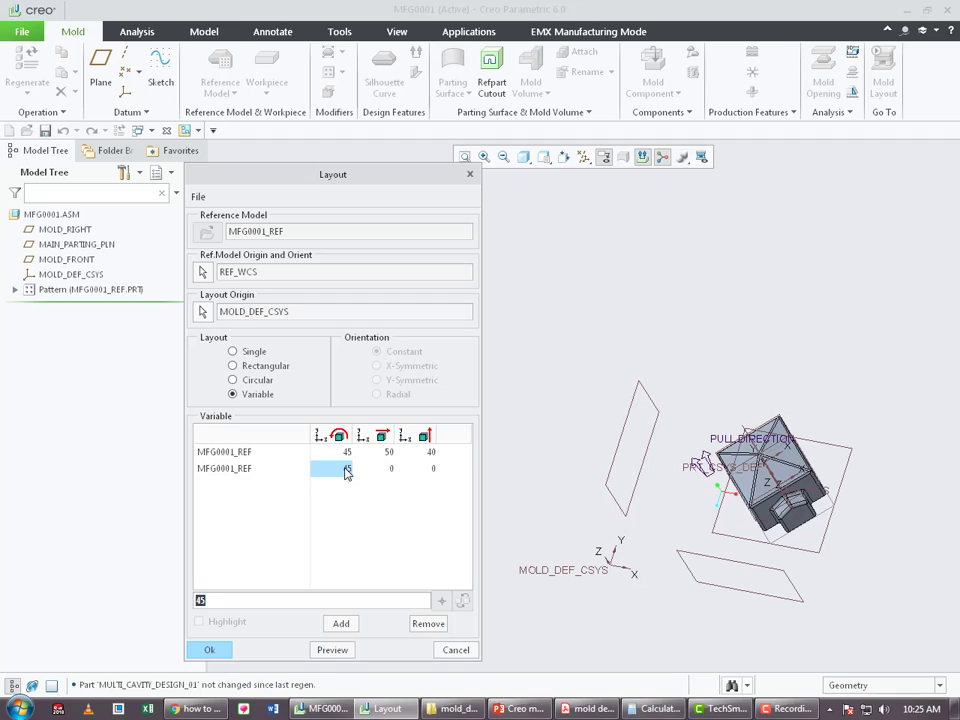
text(0)
click(392, 469)
text(50)
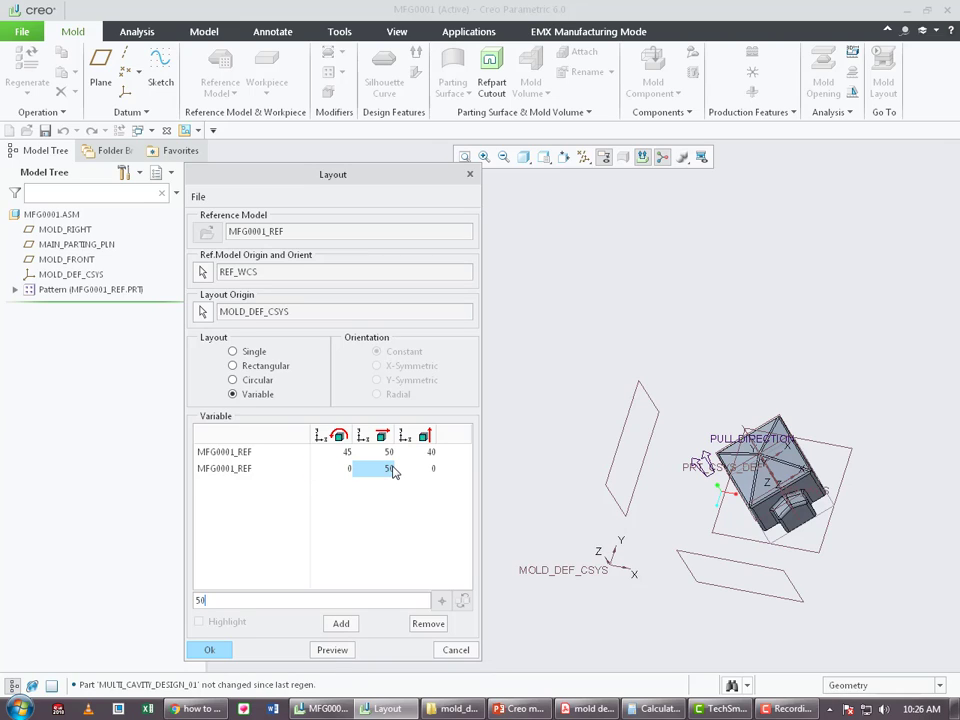
click(429, 469)
text(-40)
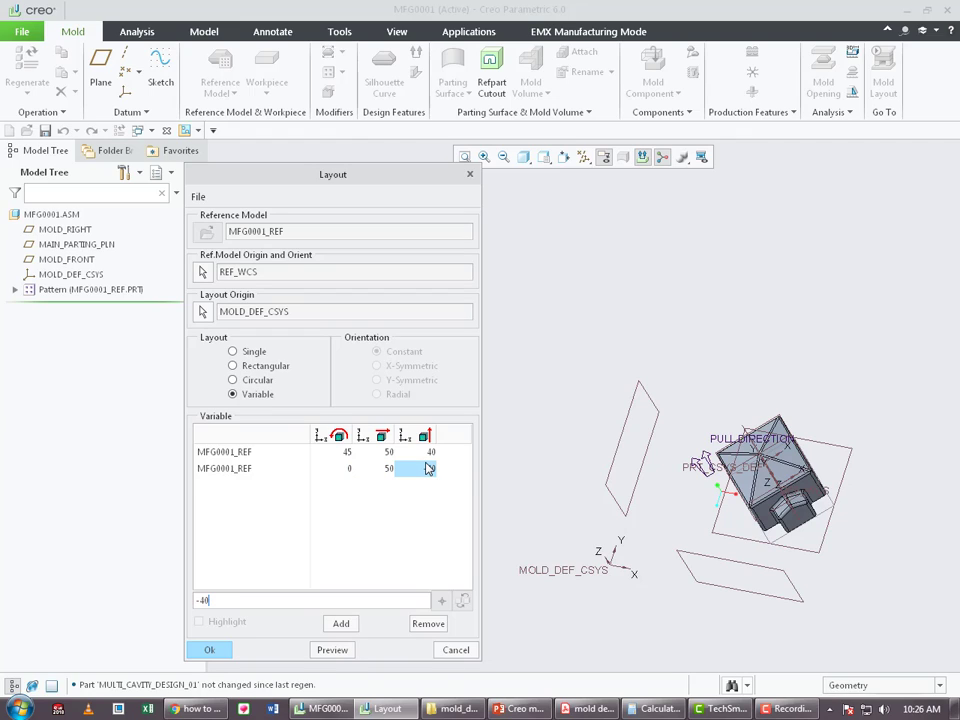
key(Return)
click(333, 650)
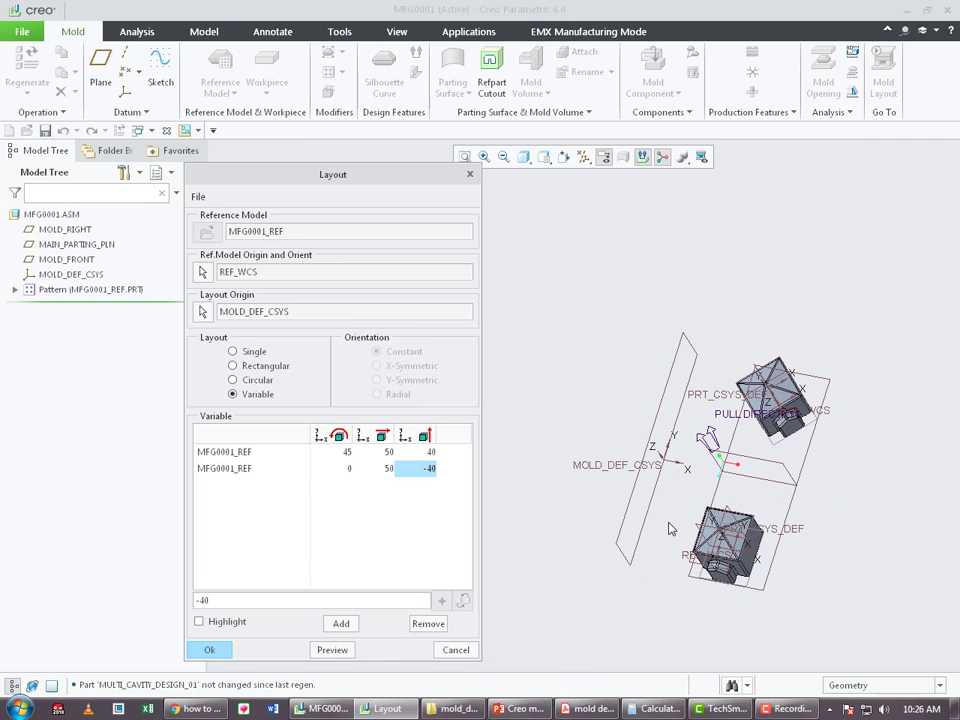
- Set the second cavity's rotation to 60°, preview it, and add a third cavity row
click(346, 469)
text(60)
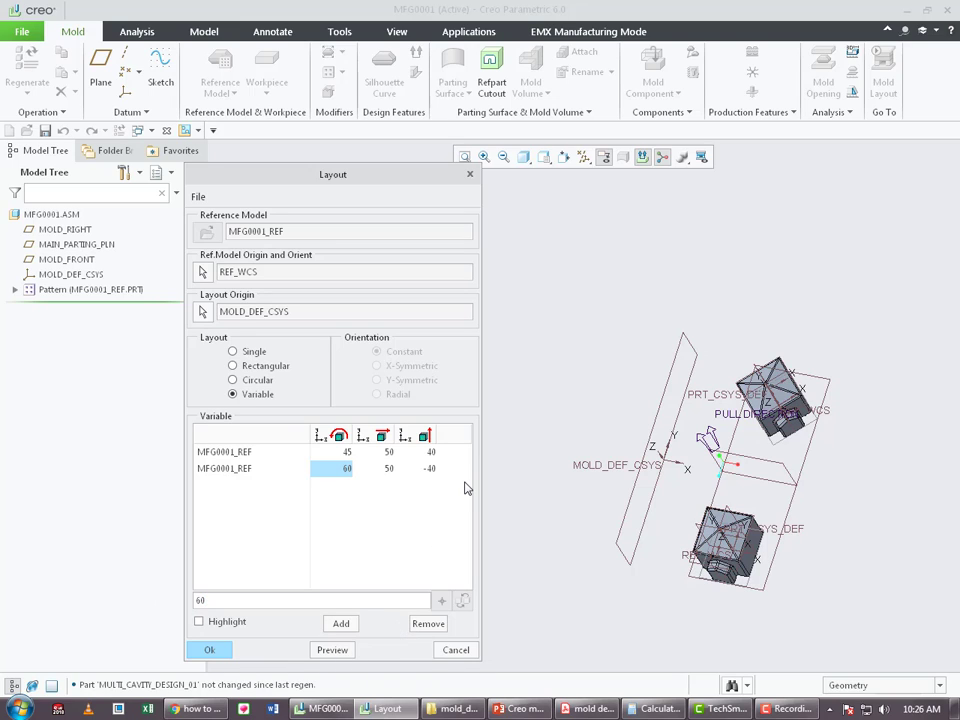
click(332, 650)
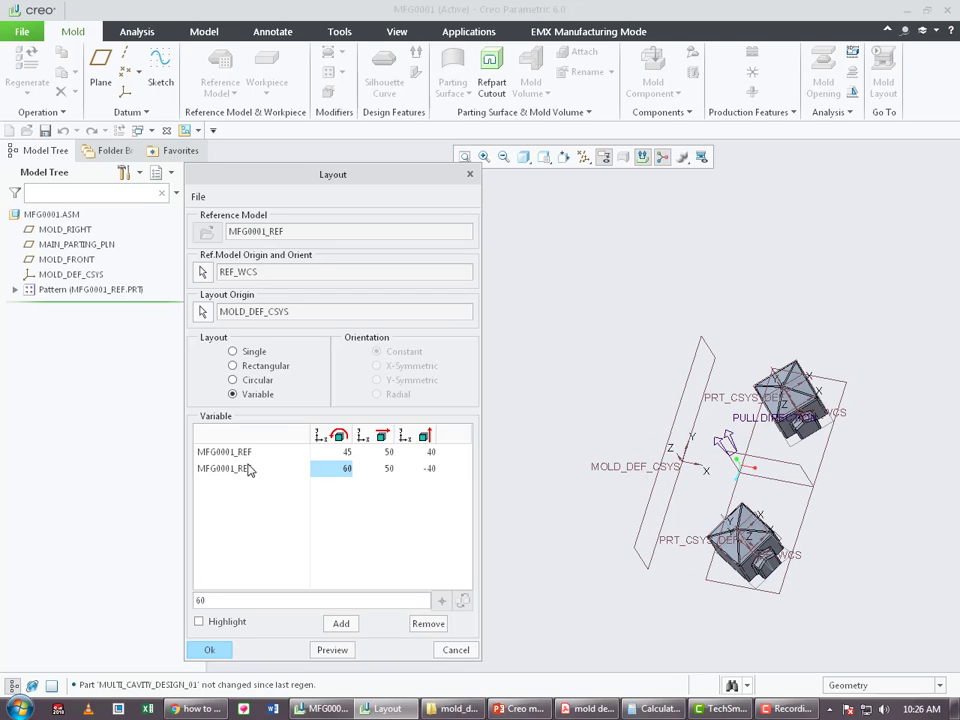
click(344, 624)
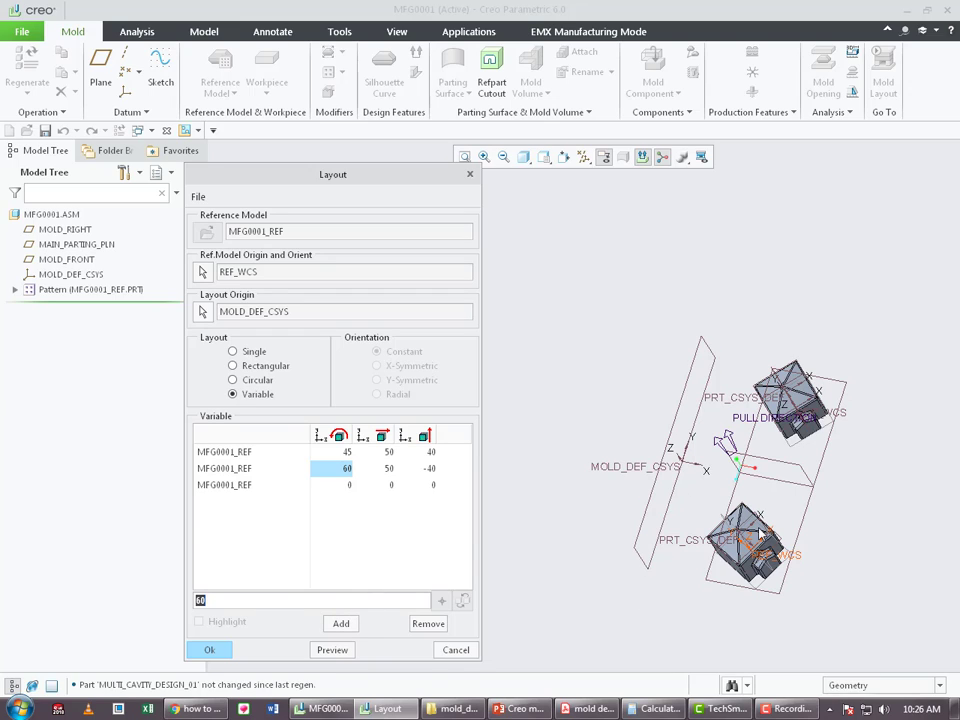
- Enter rotation 90 with offsets 0 and -40 for the third cavity and preview three cavities
click(345, 486)
text(90)
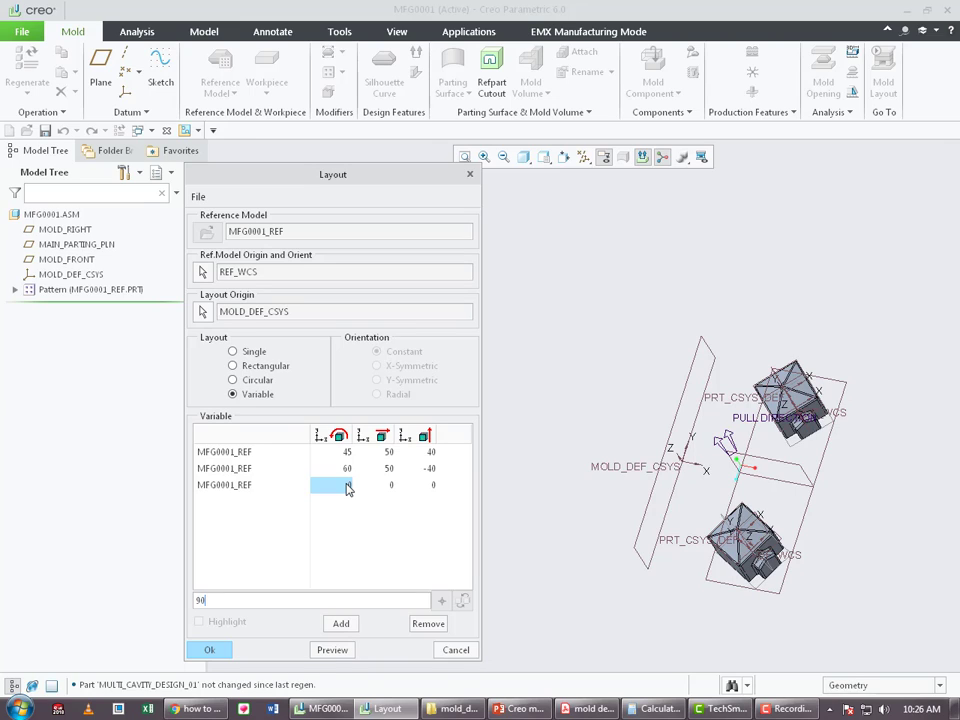
click(377, 487)
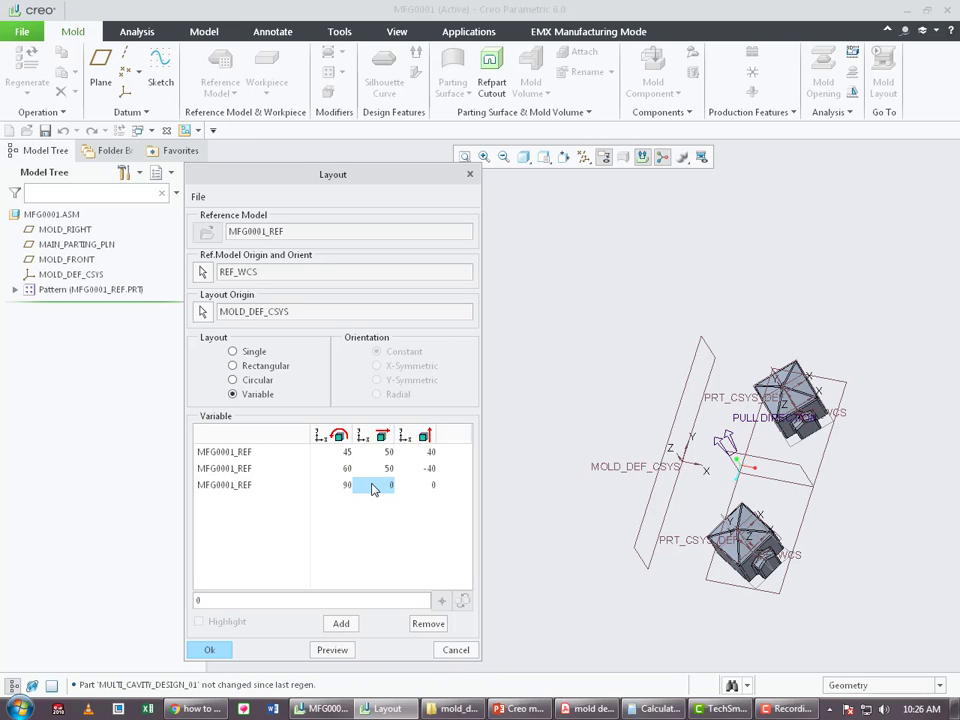
click(418, 487)
text(-40)
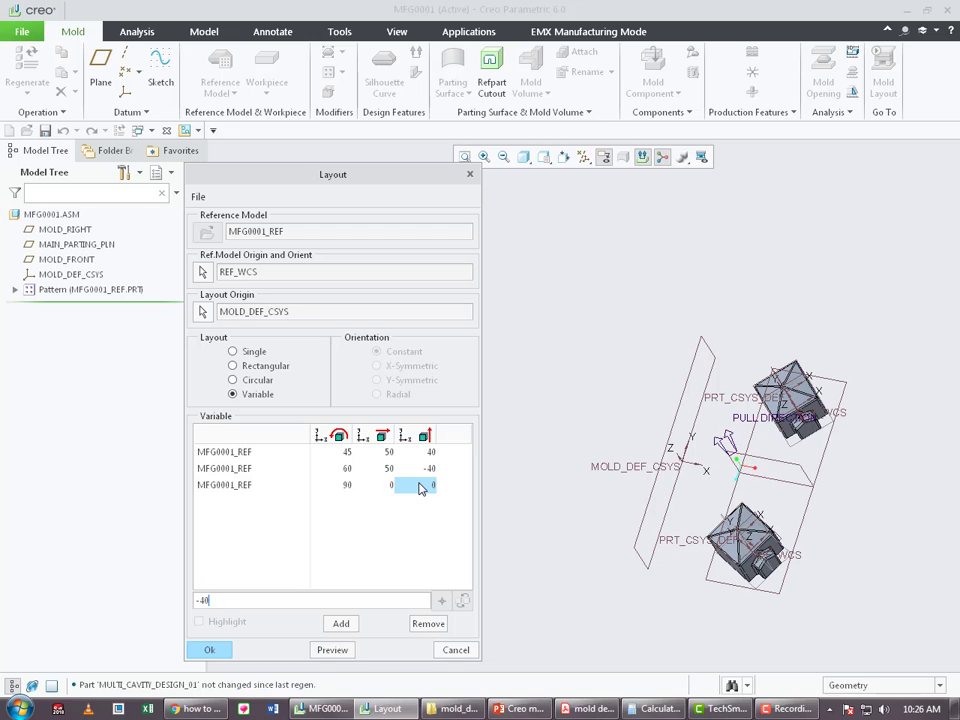
click(332, 650)
scroll(621, 498, up, 2)
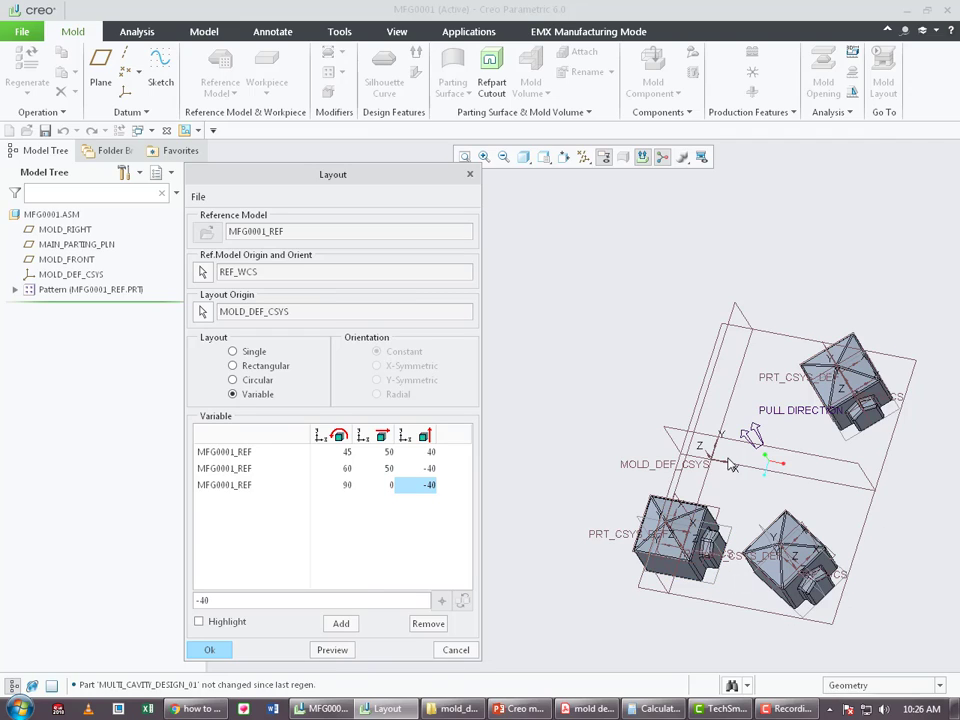
click(385, 452)
- Turn the first cavity to 160° and the third to 180°, previewing each change
click(346, 453)
text(160)
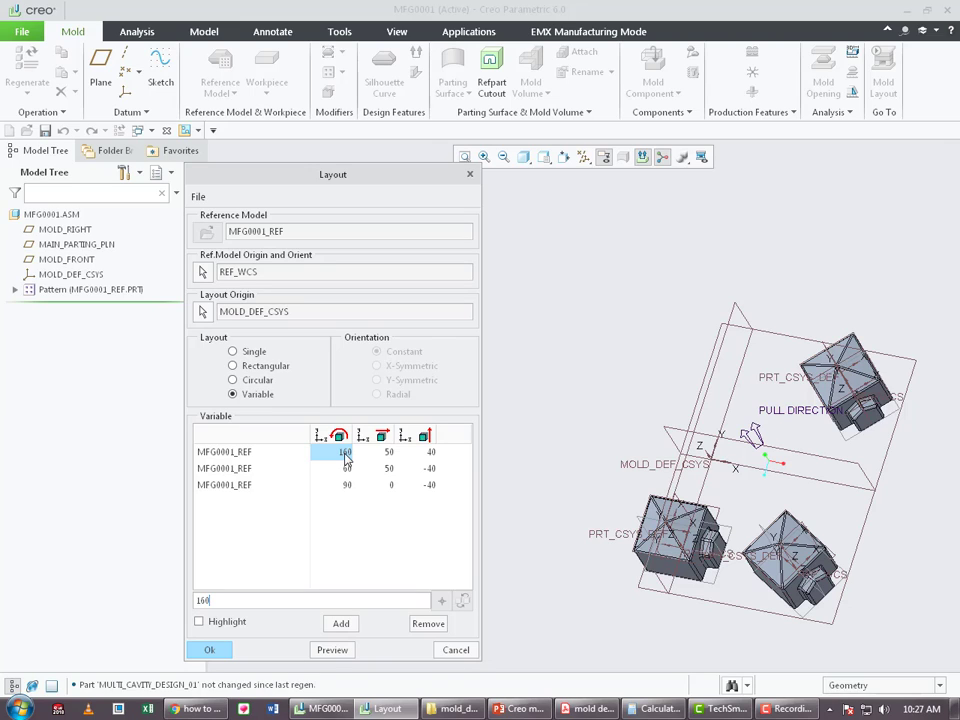
click(332, 651)
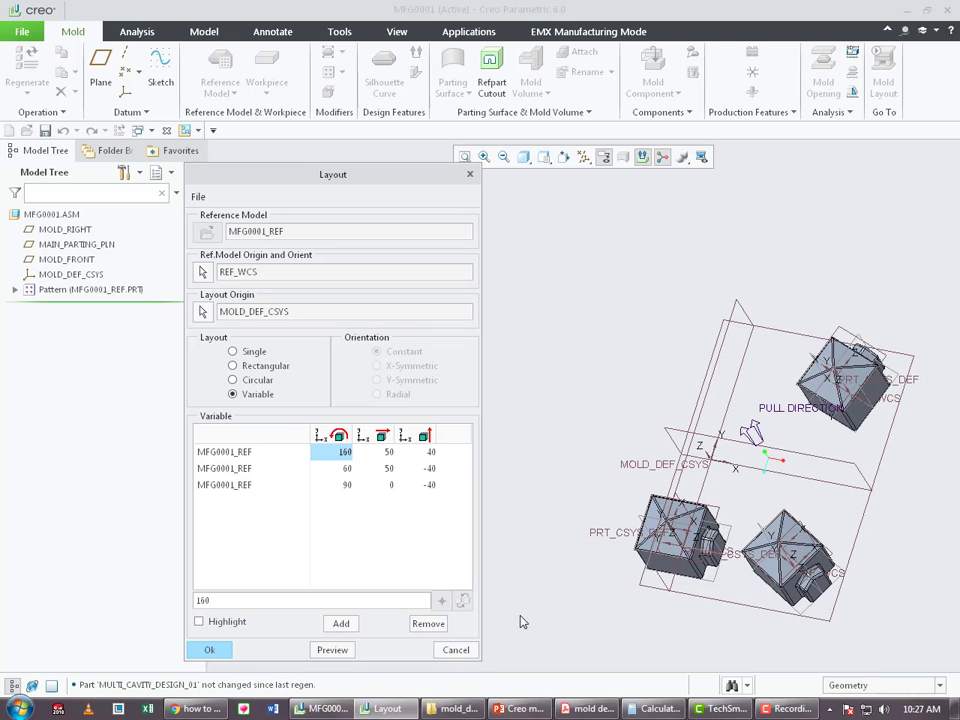
click(350, 486)
text(180)
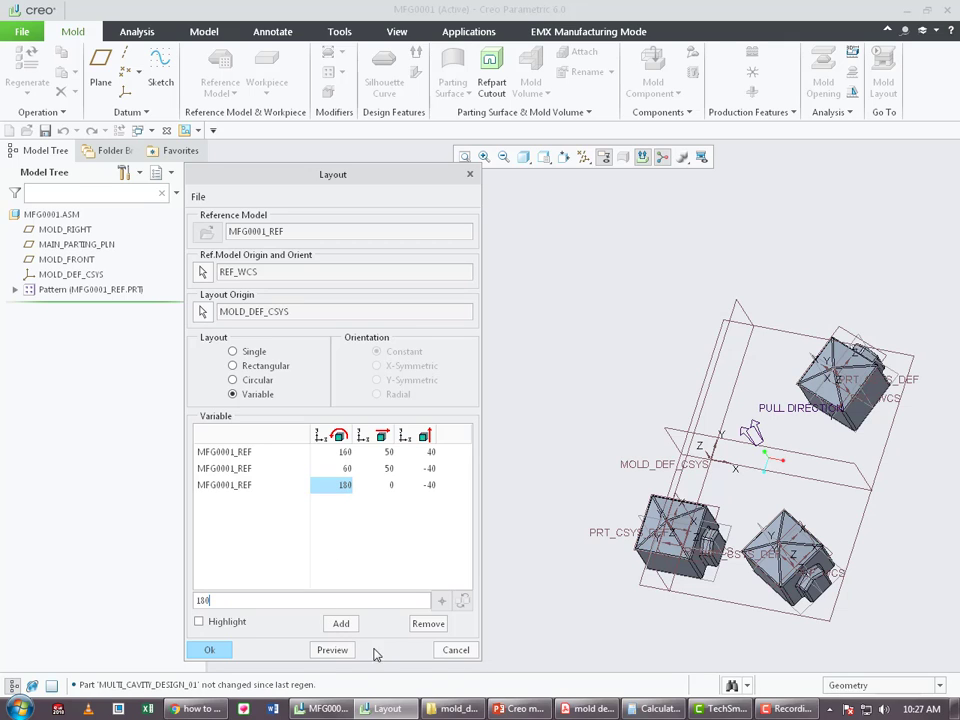
click(332, 650)
middle_drag(716, 422, 797, 486)
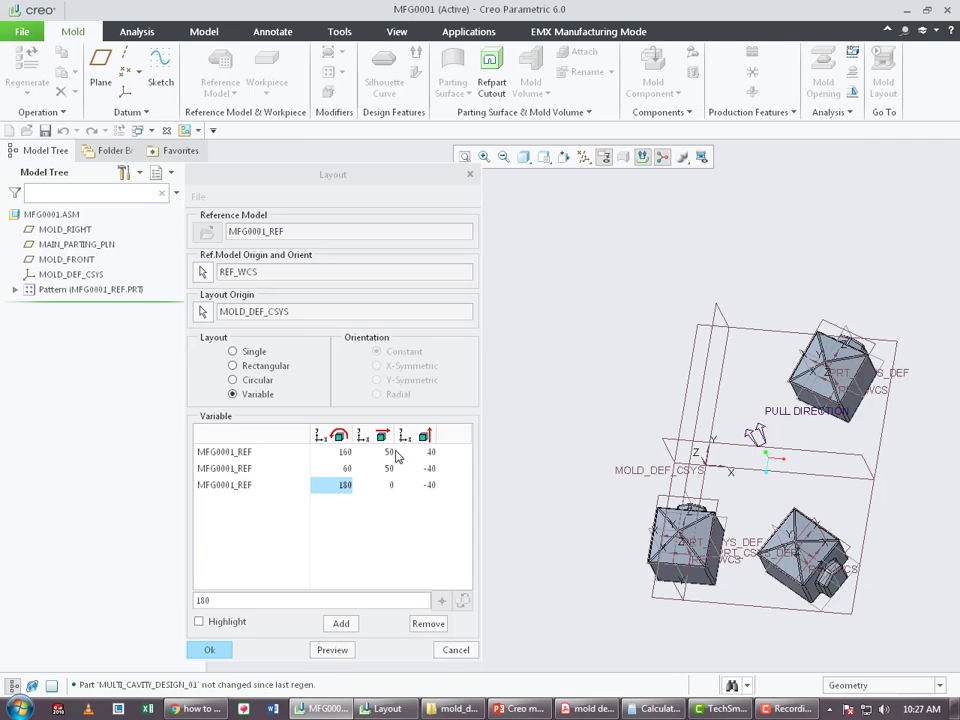
- Discard the variable layout, delete the cavity pattern, and preview a Rectangular 2×2 layout with increments 25 and 30
click(456, 650)
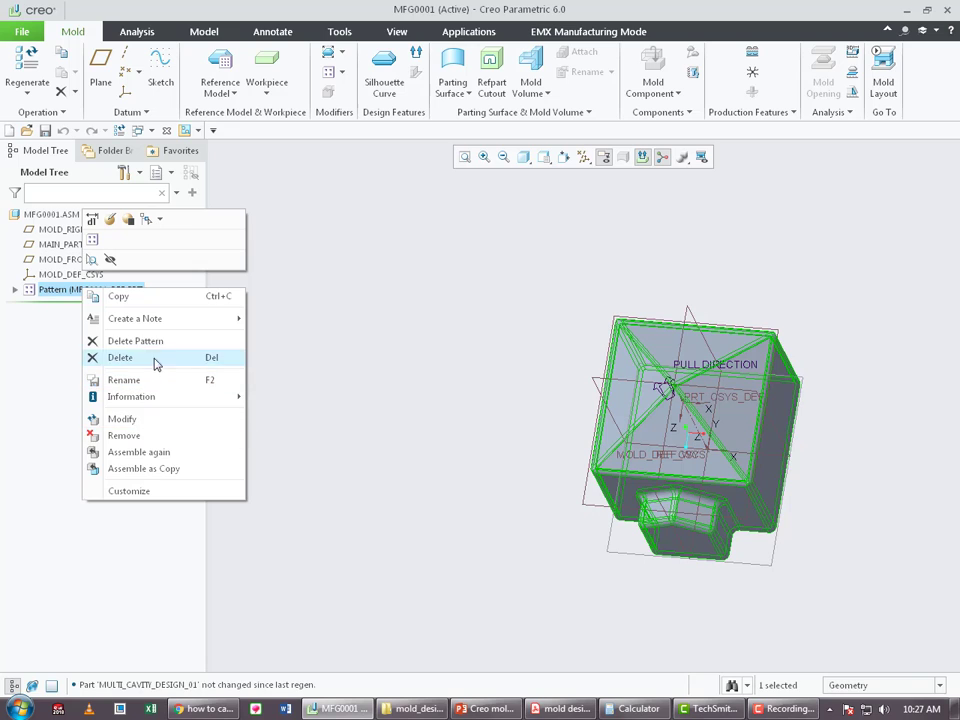
click(170, 340)
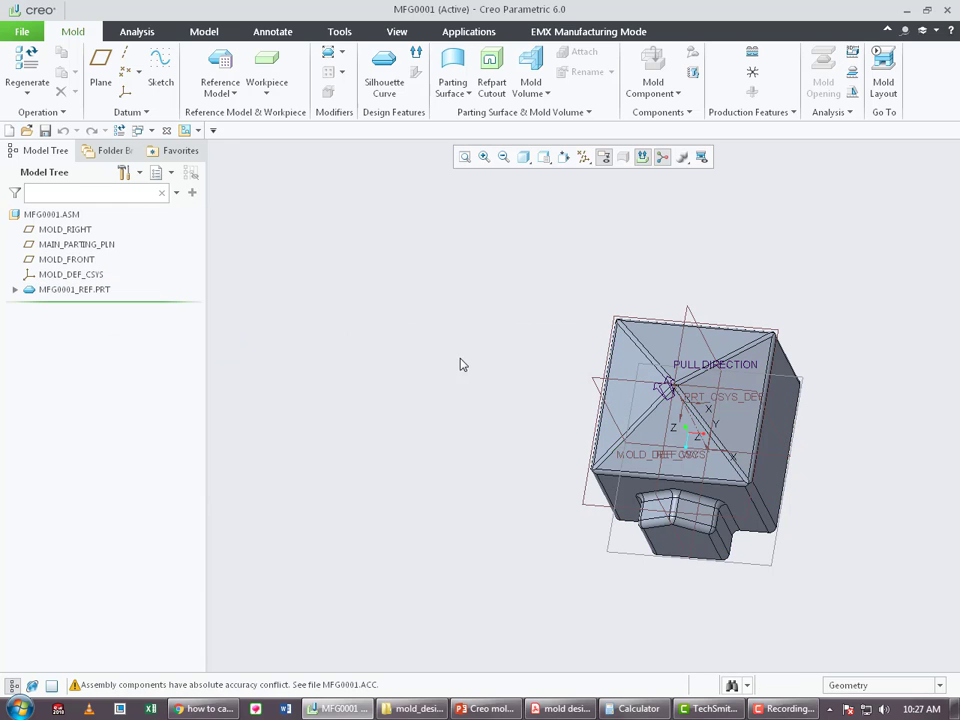
right_click(64, 291)
click(100, 180)
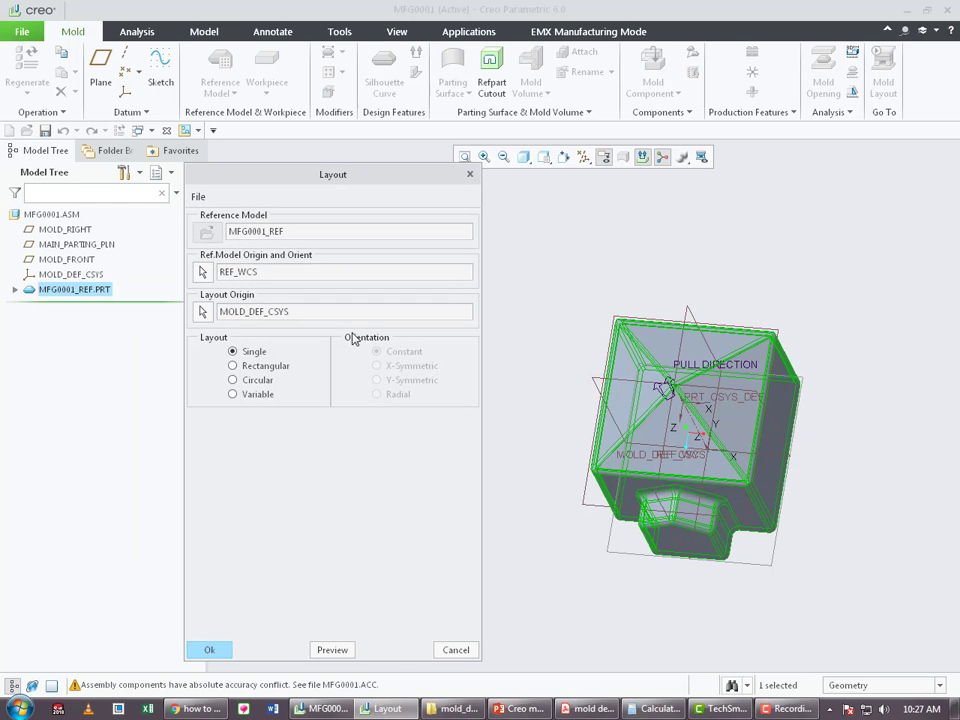
click(262, 366)
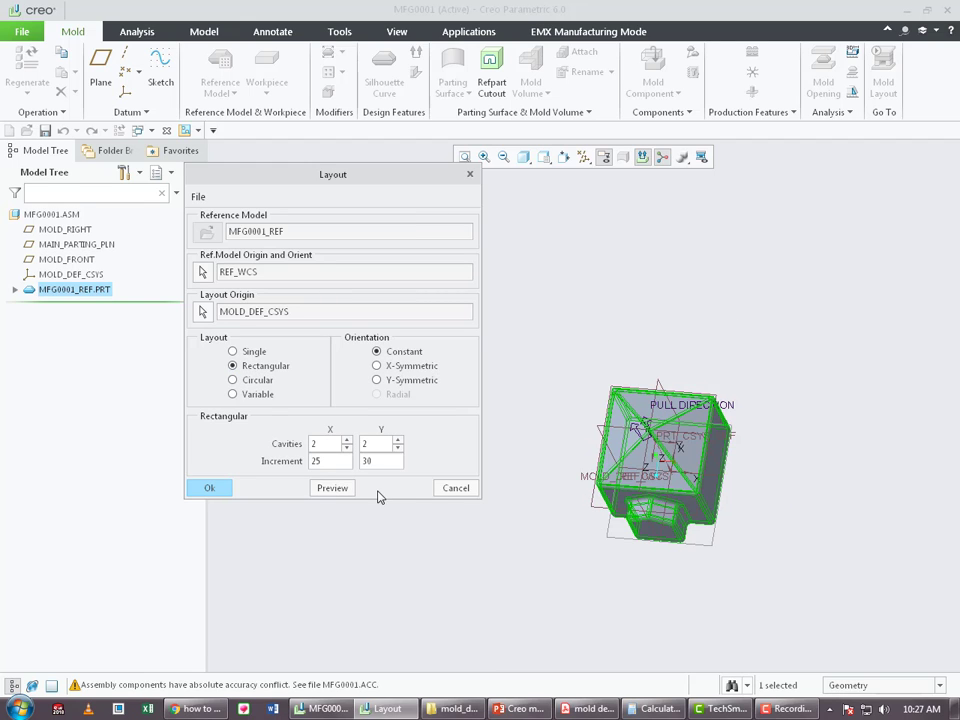
click(326, 488)
scroll(708, 323, up, 3)
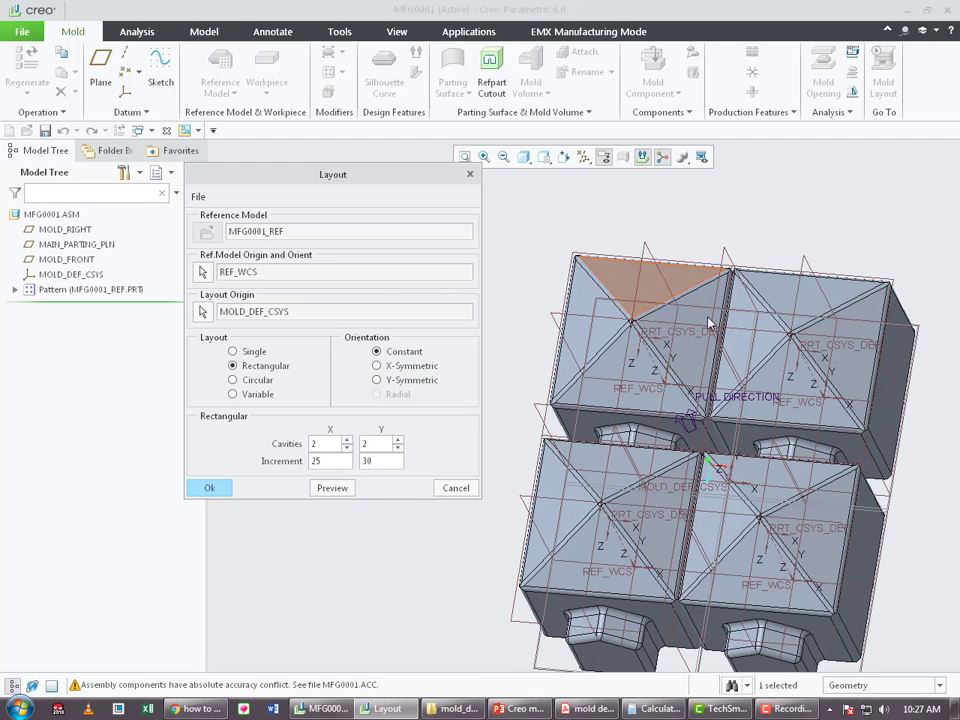
- Hide datum planes and widen the rectangular cavity spacing to 50 and 60, previewing the grid
click(586, 158)
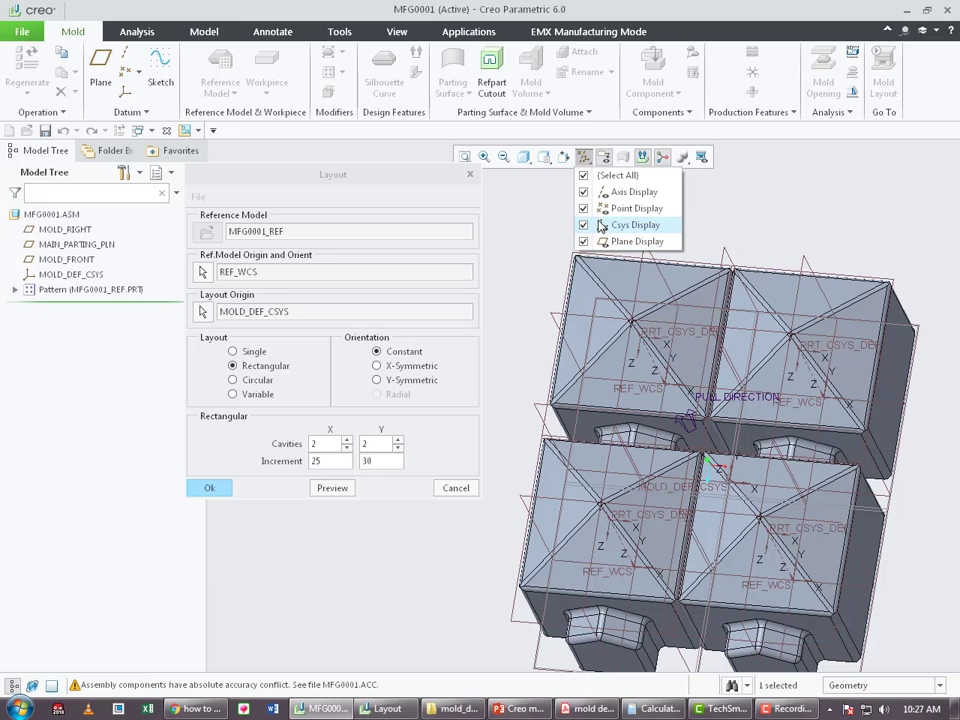
click(585, 241)
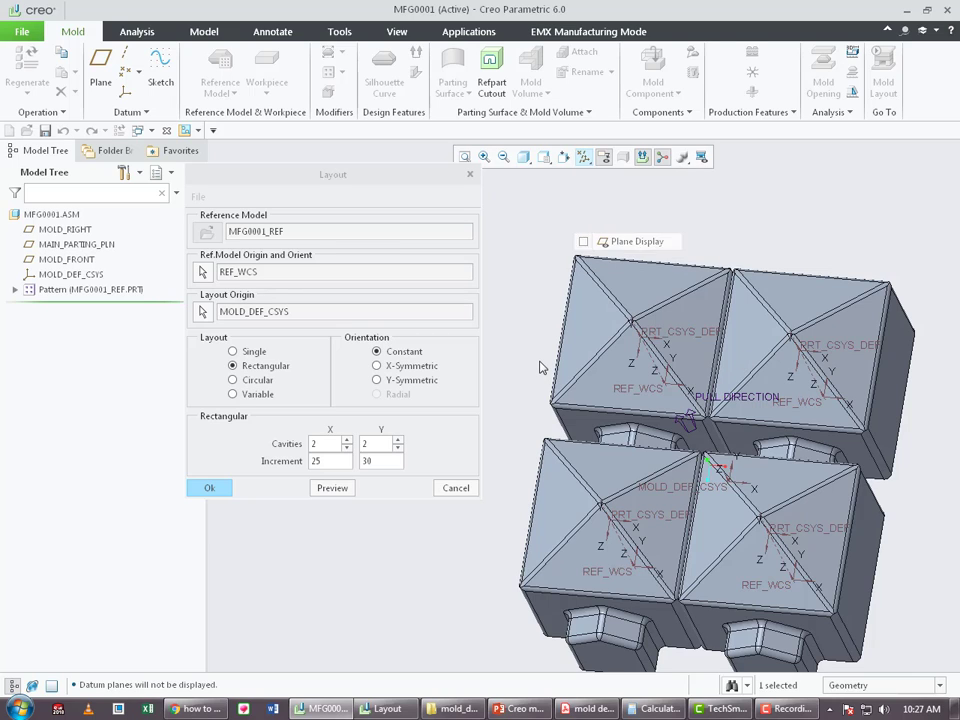
scroll(557, 461, down, 4)
double_click(334, 464)
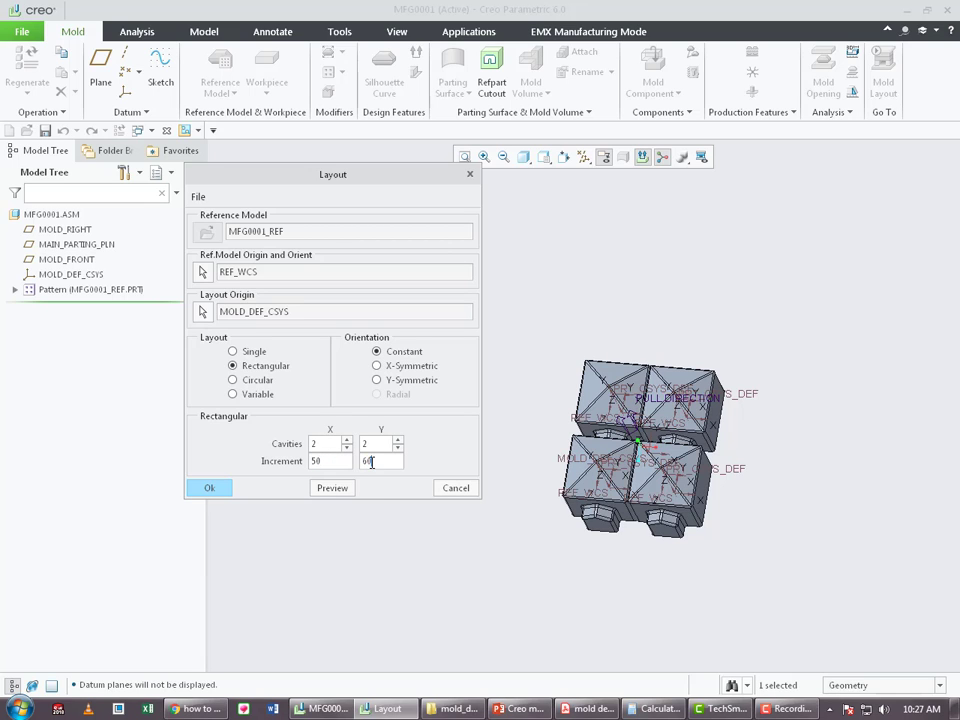
click(332, 488)
- Switch to a Circular layout of 4 cavities, radius 50, start angle 0, increment 90
scroll(553, 446, up, 1)
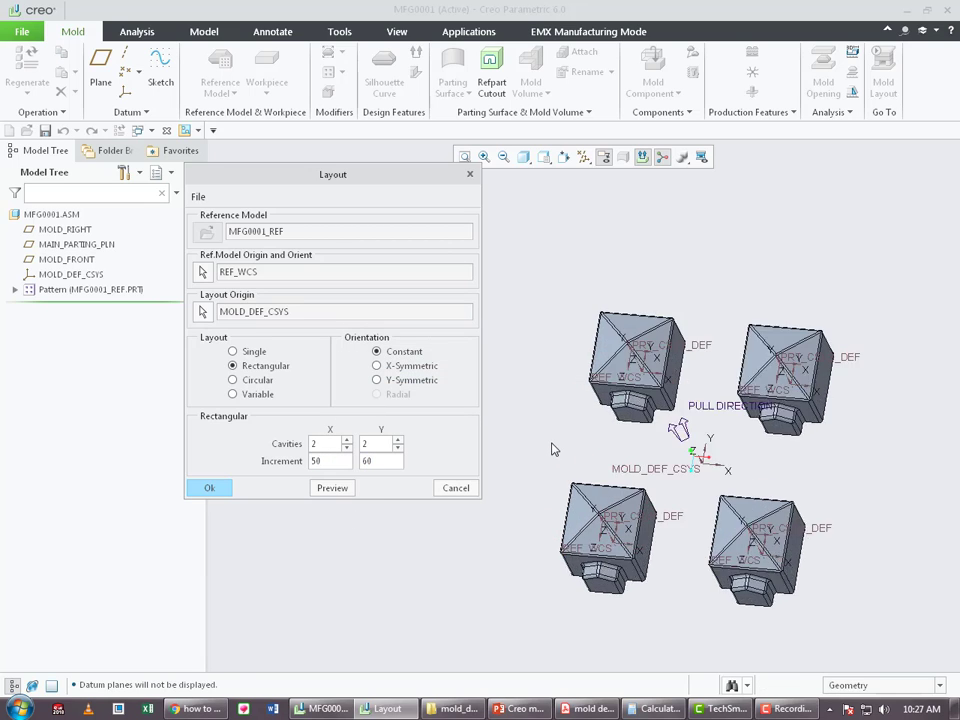
scroll(553, 446, up, 1)
click(232, 380)
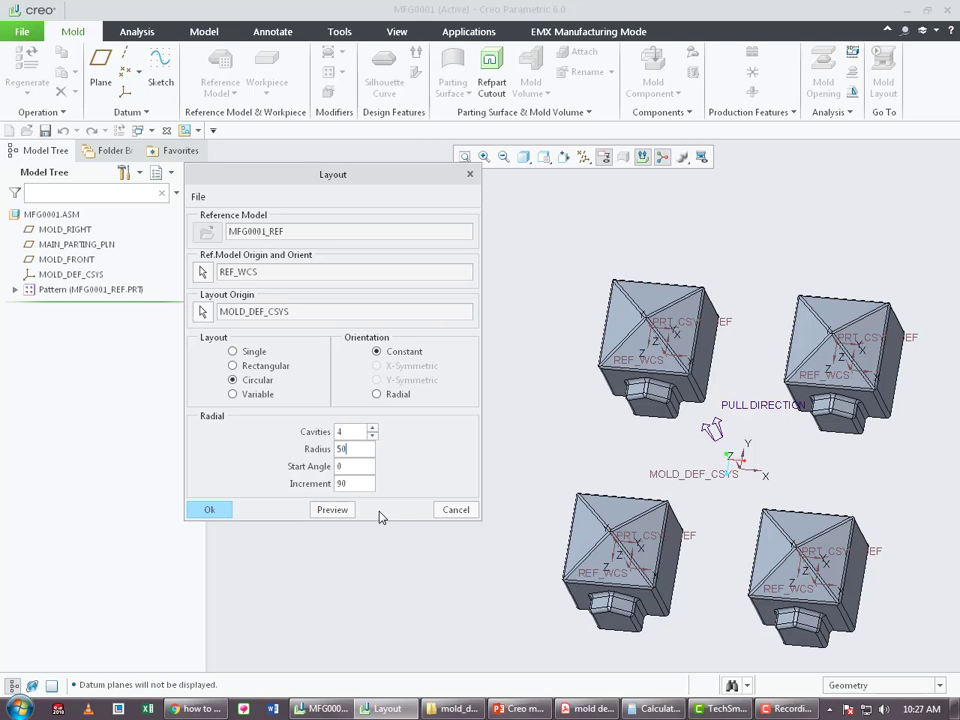
- Preview the four-cavity circle with Radial orientation, then switch to the Variable table listing angles 0, 90, 180, 270
click(344, 511)
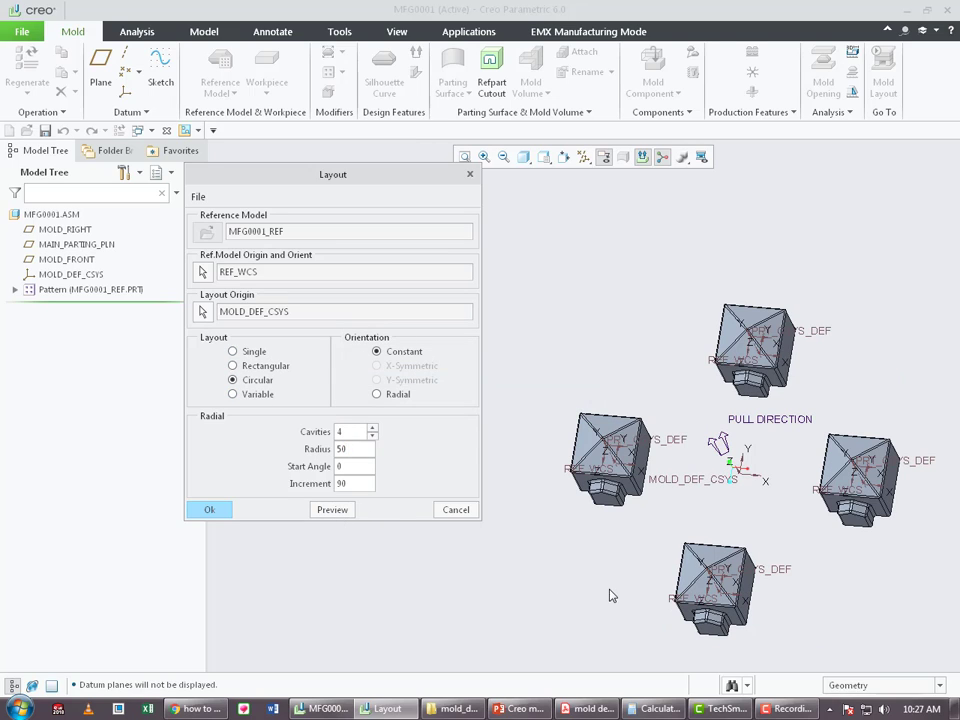
click(398, 394)
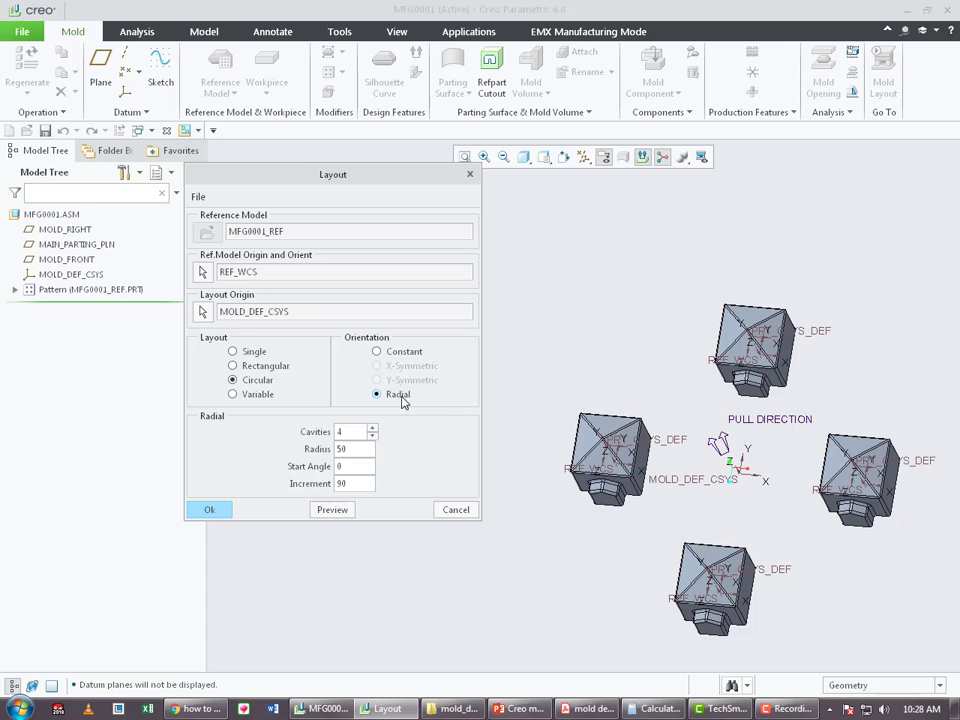
click(350, 510)
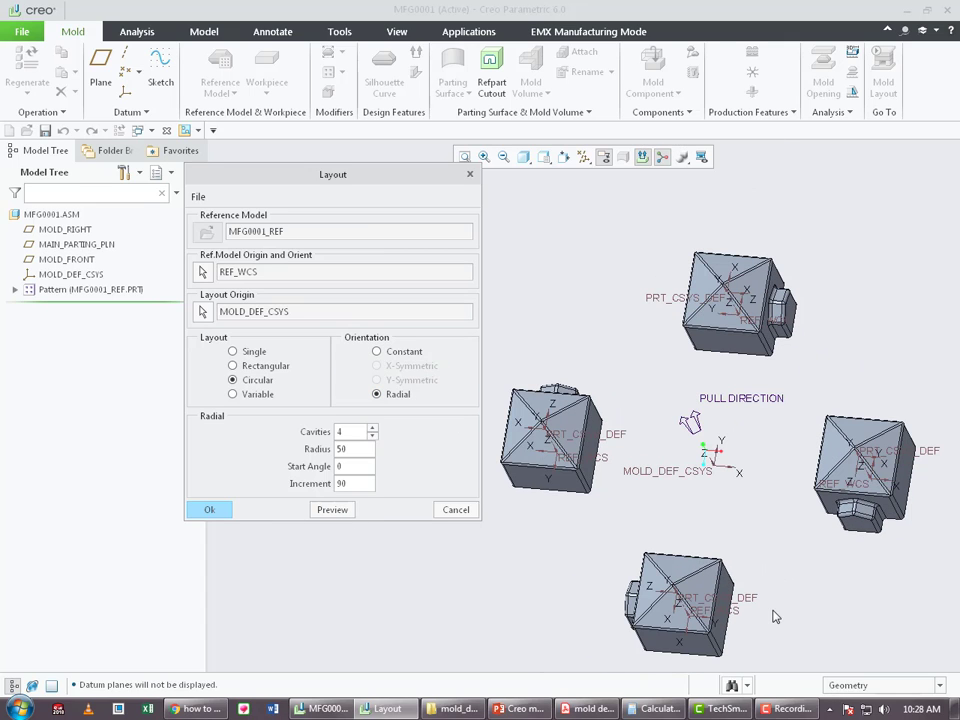
click(236, 394)
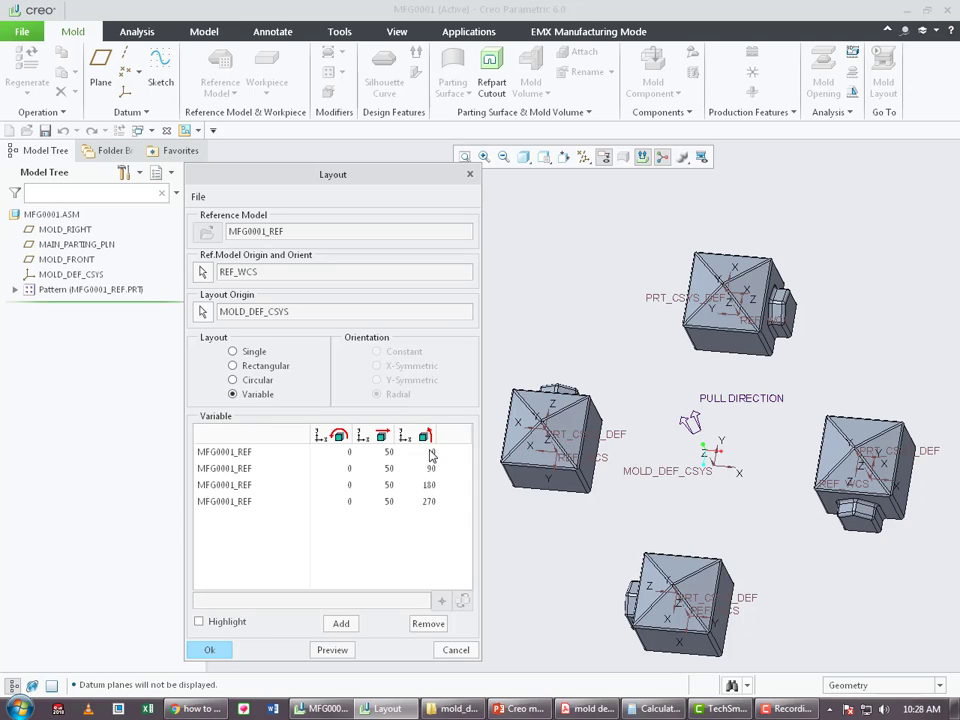
click(256, 382)
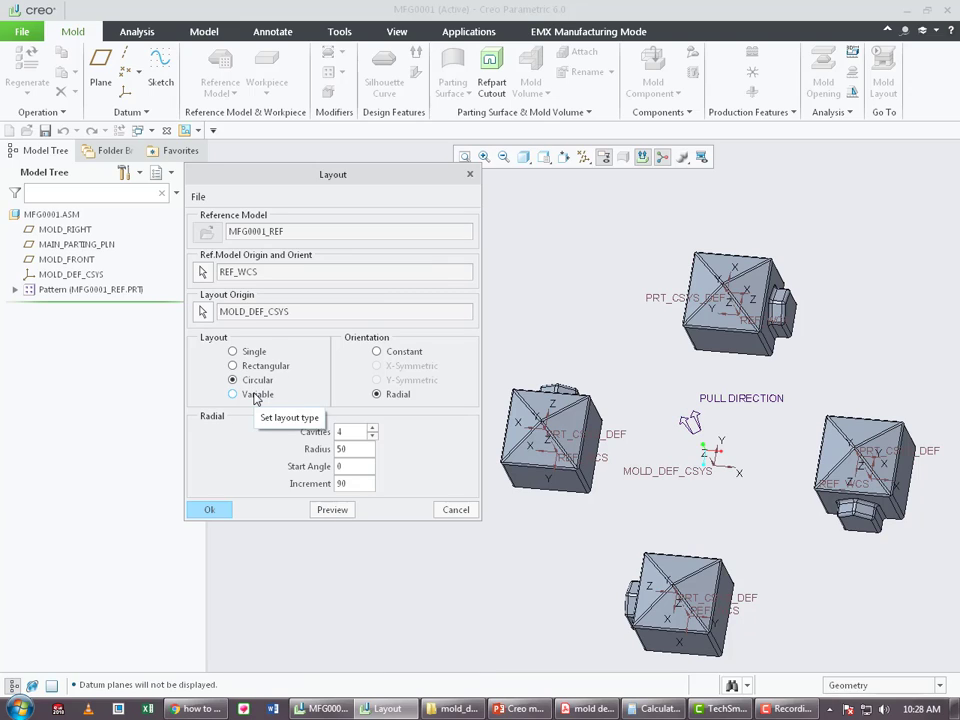
click(254, 396)
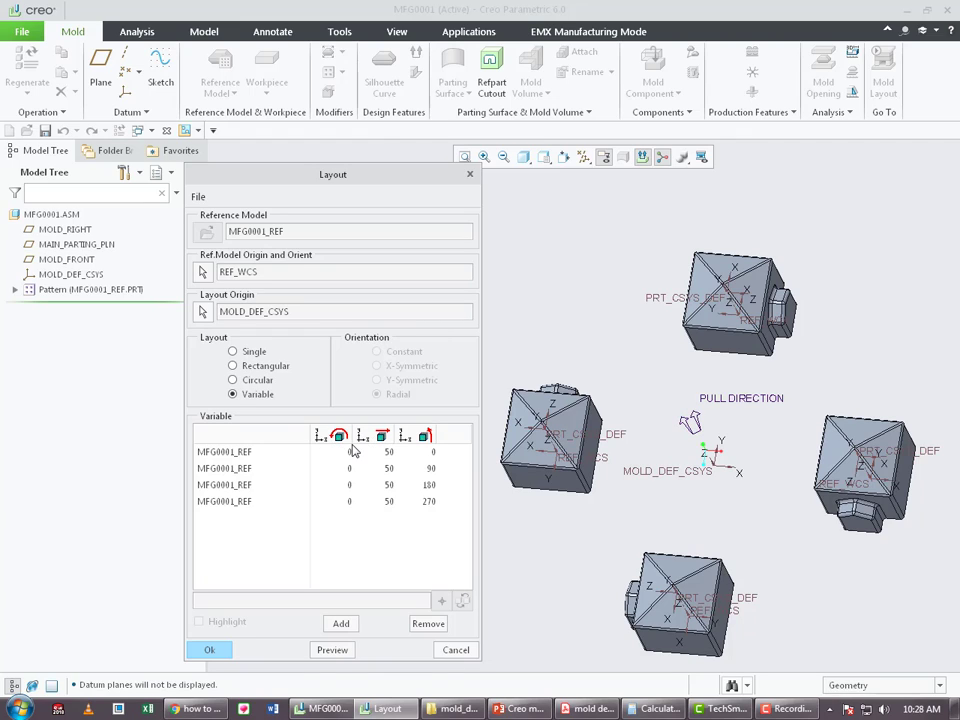
click(338, 451)
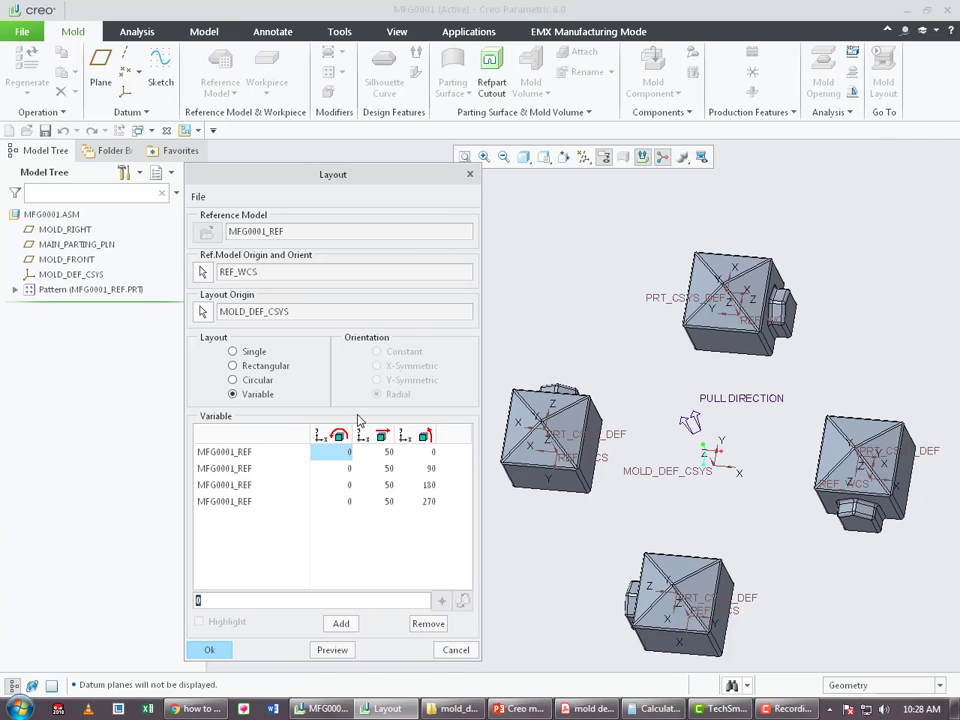
click(430, 452)
click(429, 468)
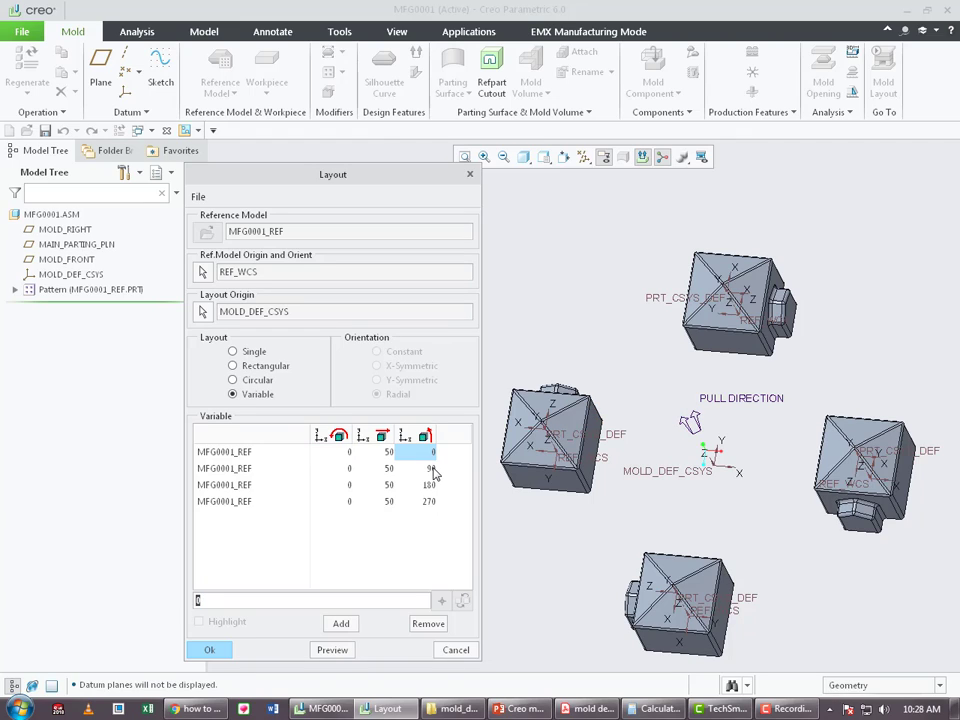
click(429, 486)
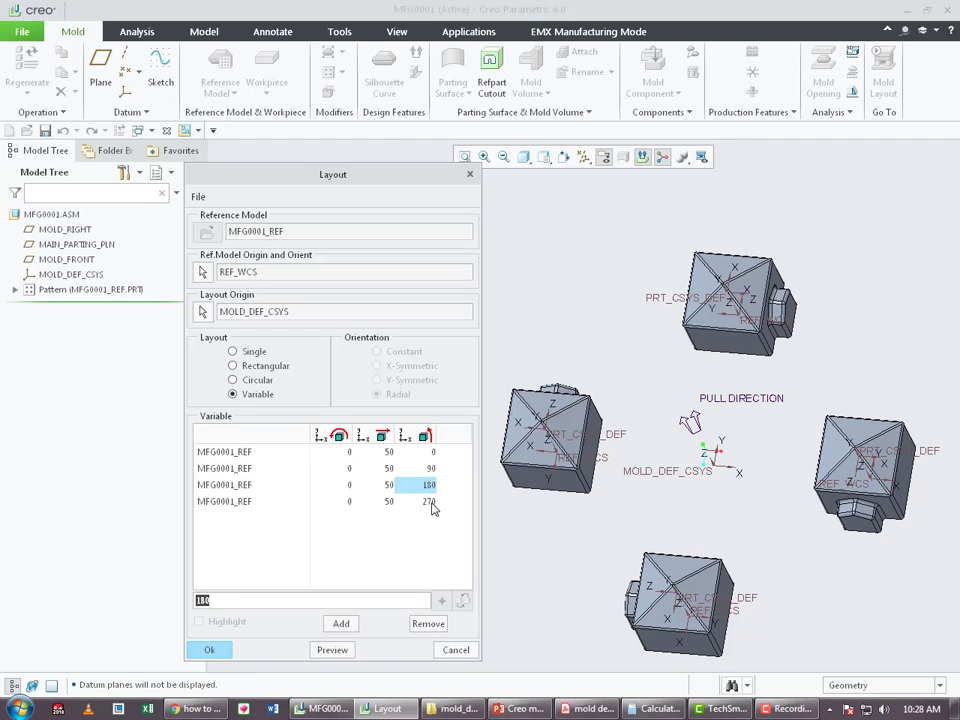
click(427, 503)
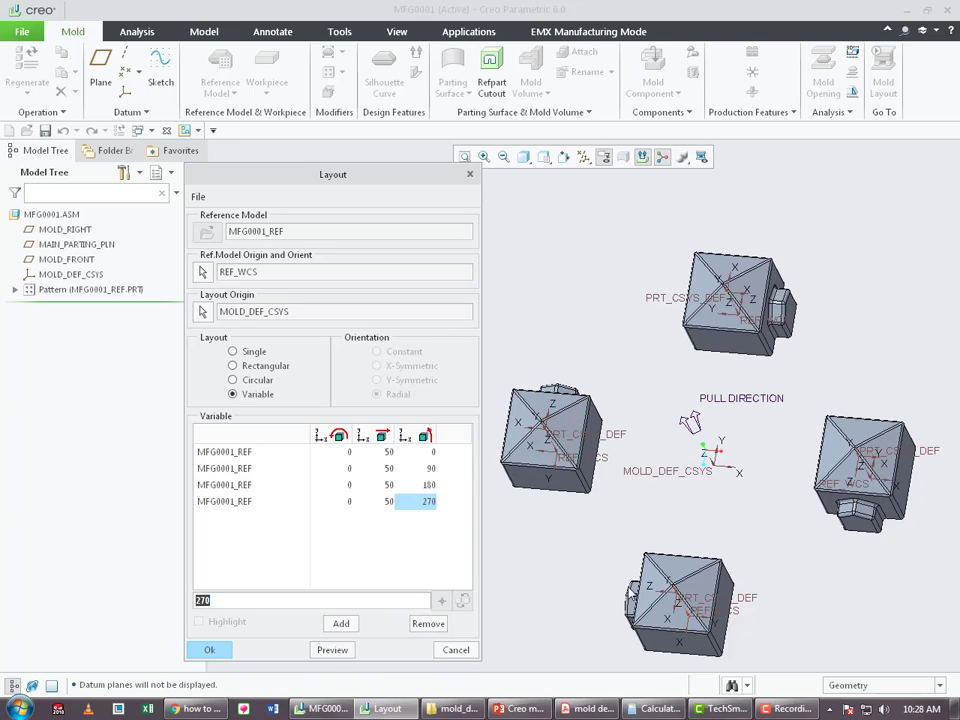
- Rotate each of the four variable cavities by 90, previewing each, then return to the Circular layout
click(340, 453)
text(45)
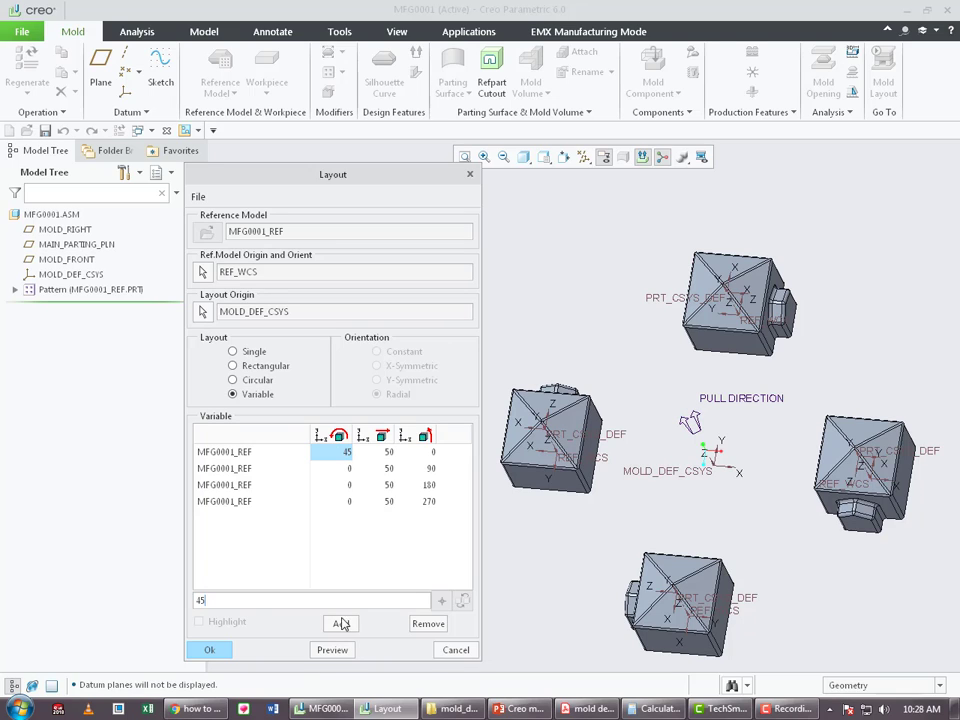
click(338, 649)
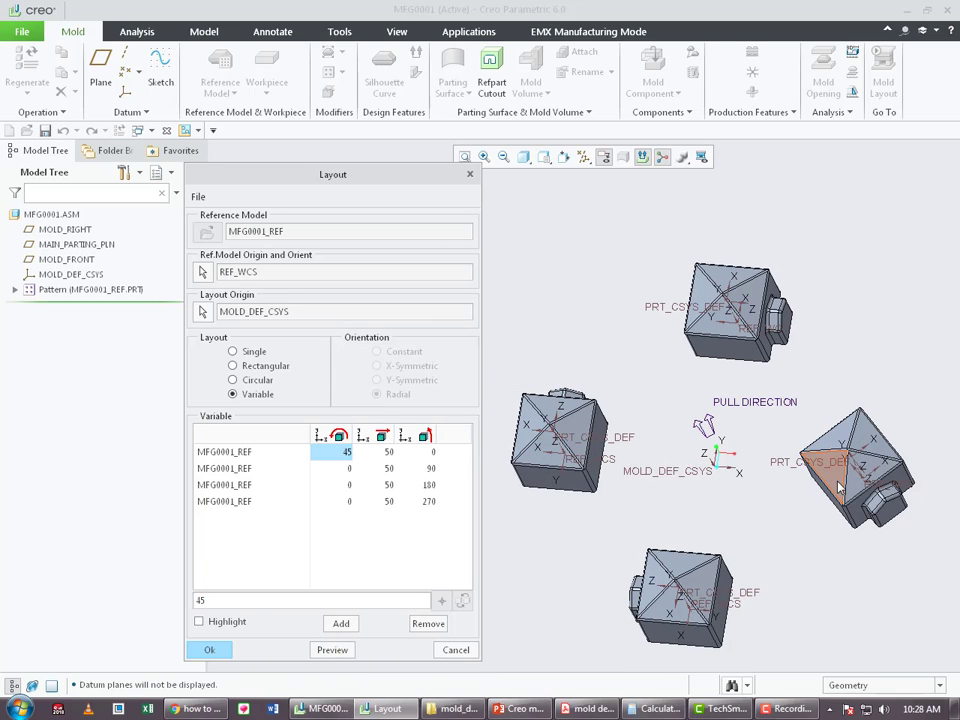
click(338, 469)
text(90)
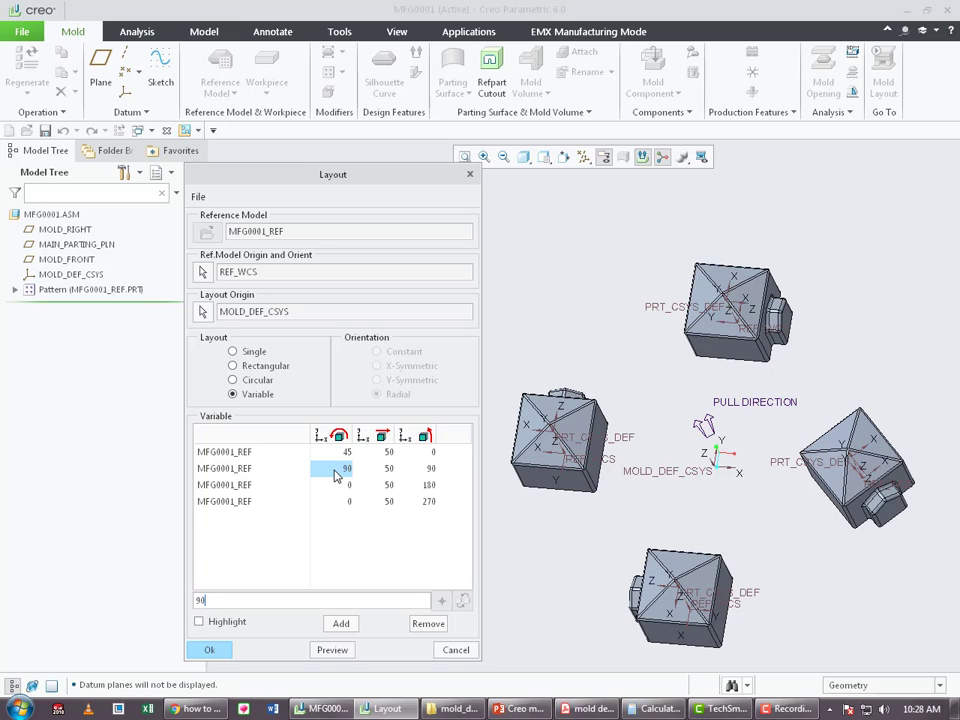
click(333, 650)
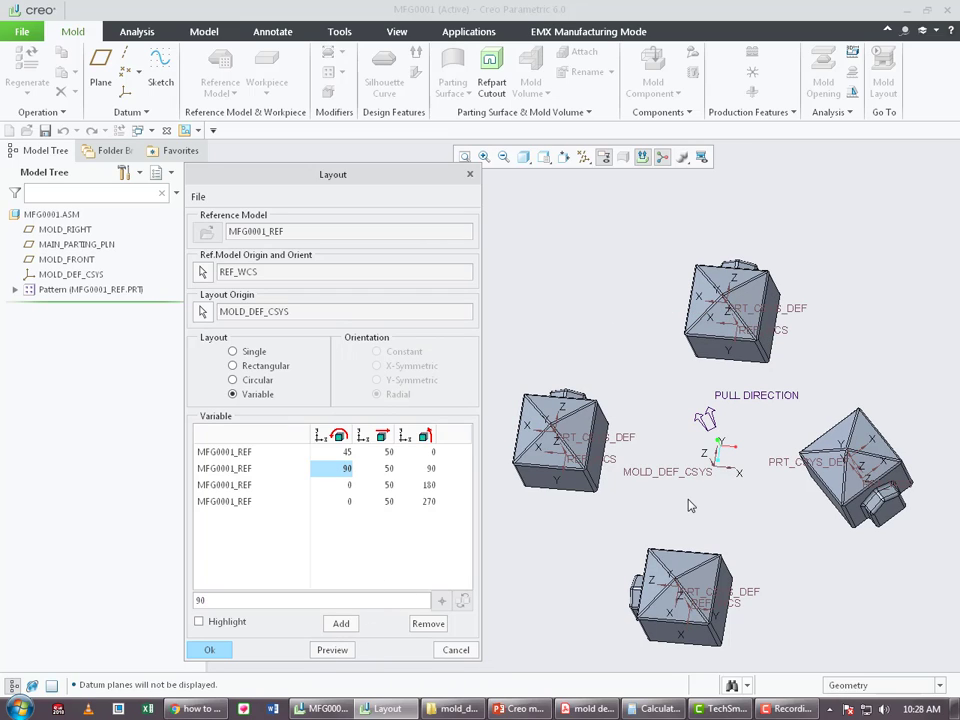
click(340, 453)
text(90)
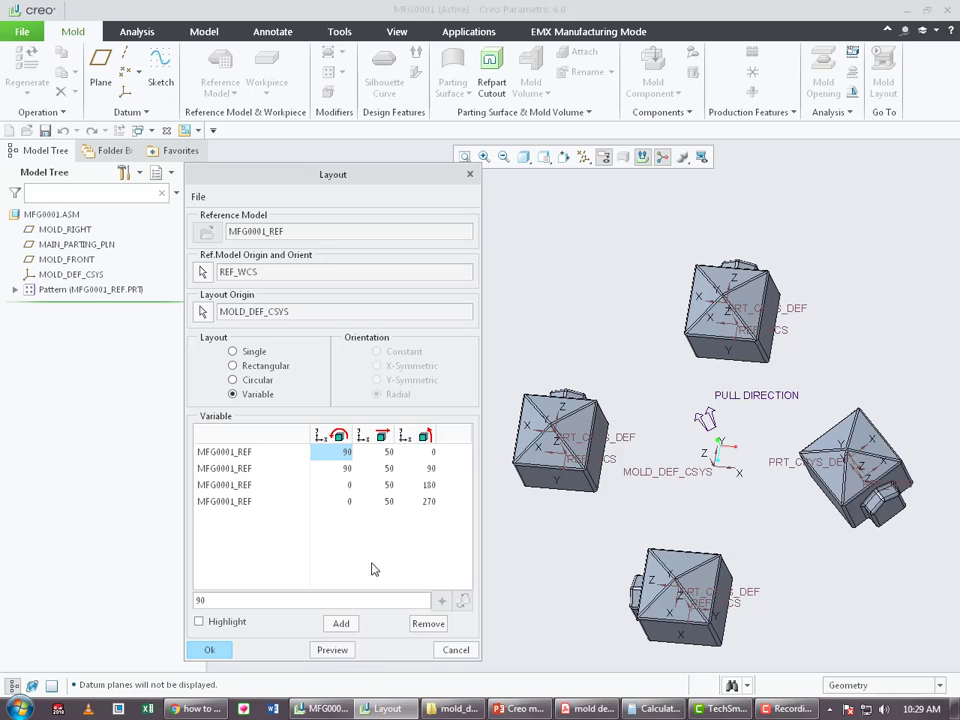
click(332, 649)
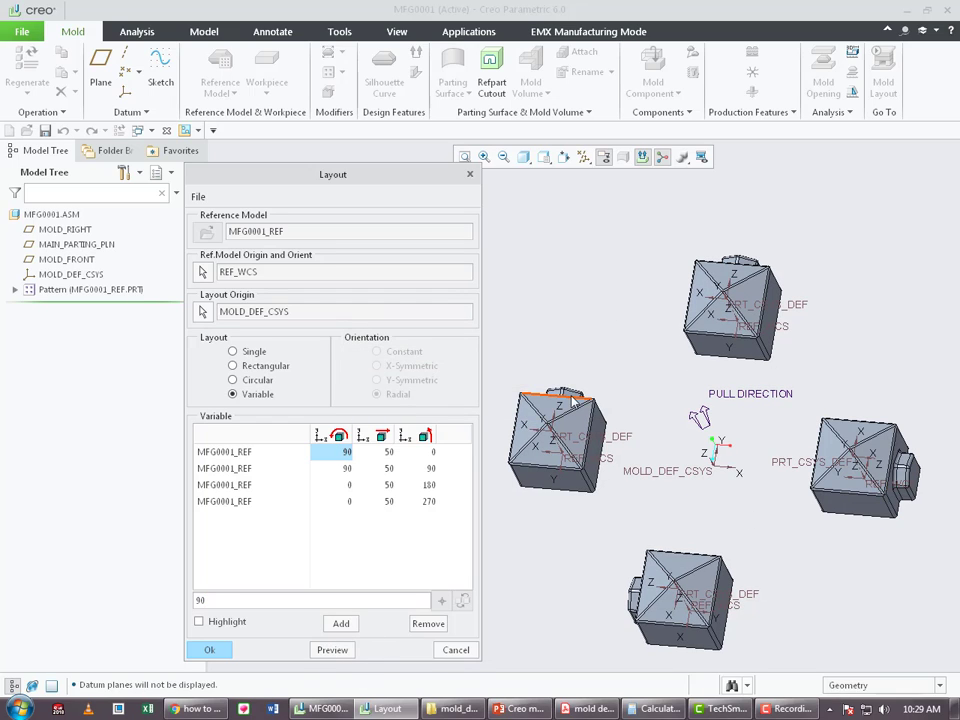
click(345, 485)
text(90)
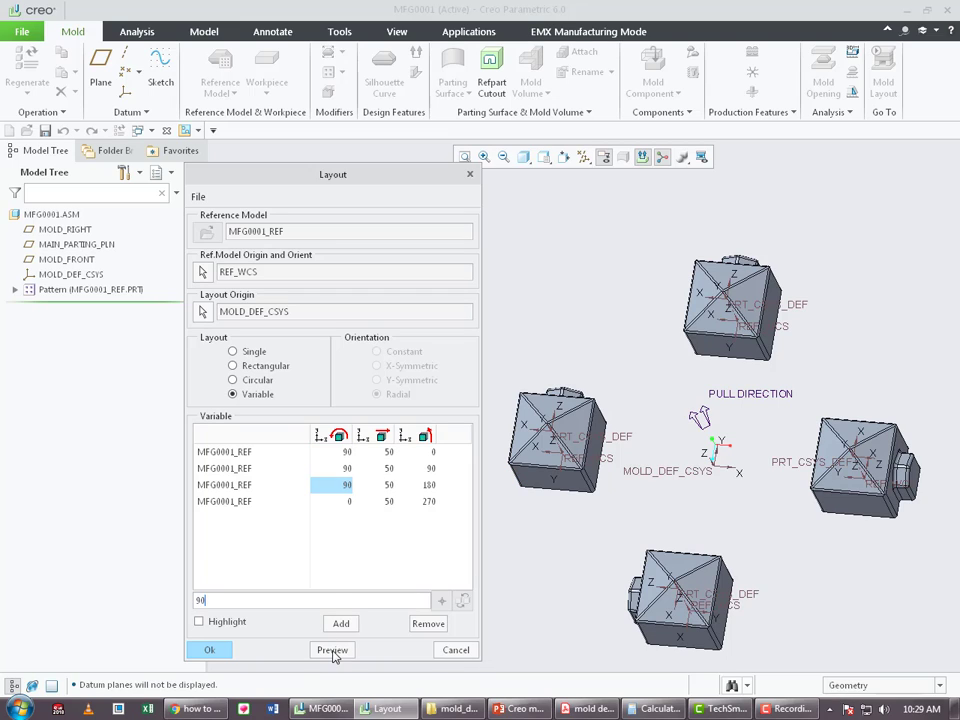
click(332, 649)
click(331, 503)
text(90)
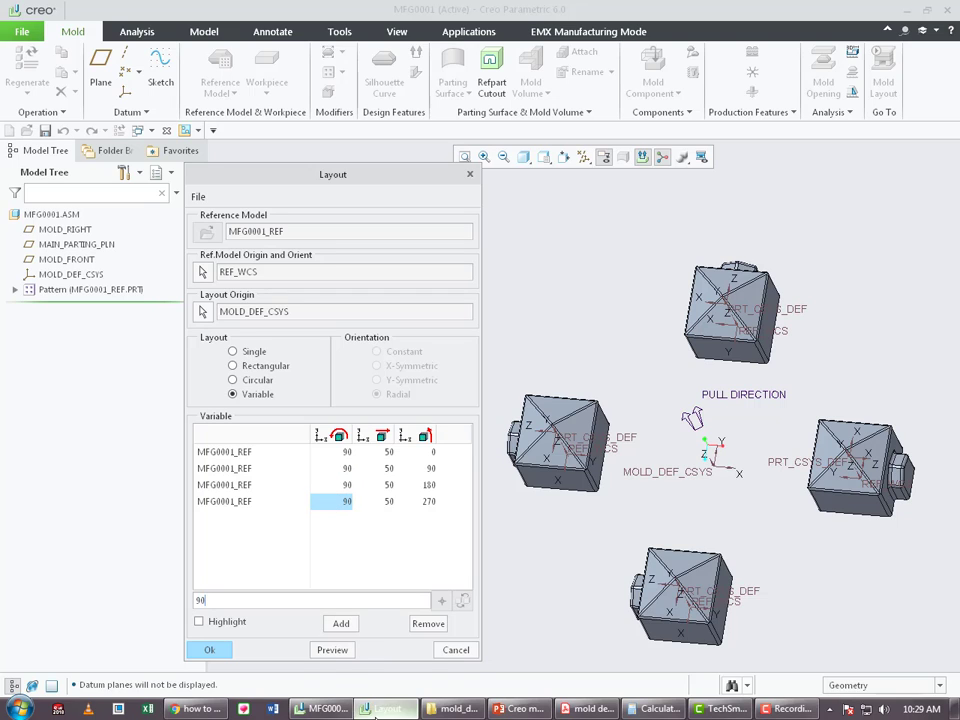
click(332, 649)
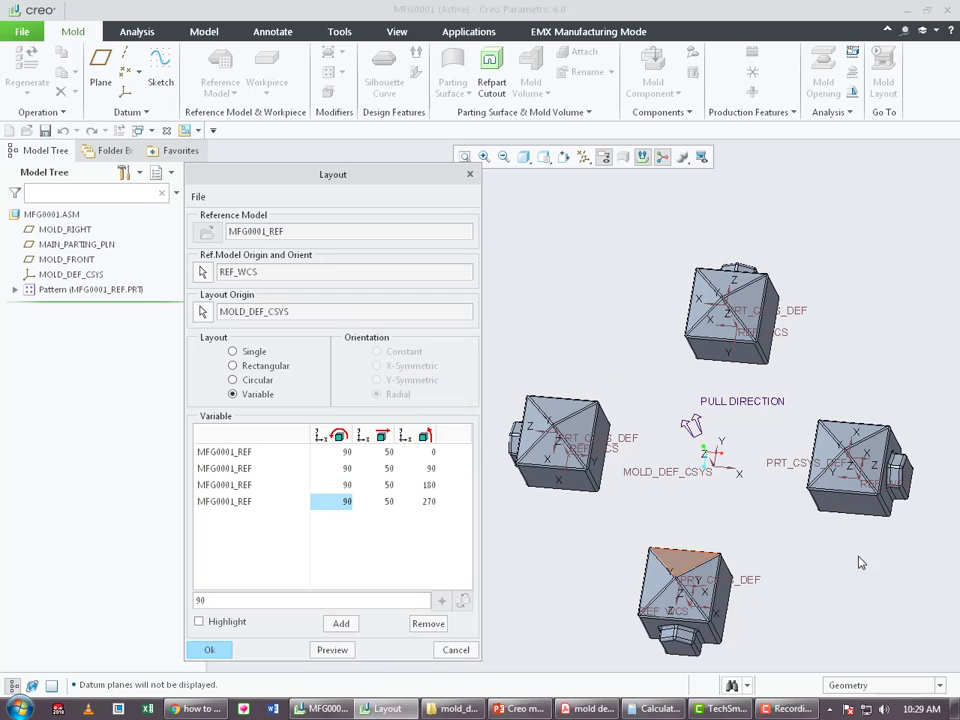
click(247, 386)
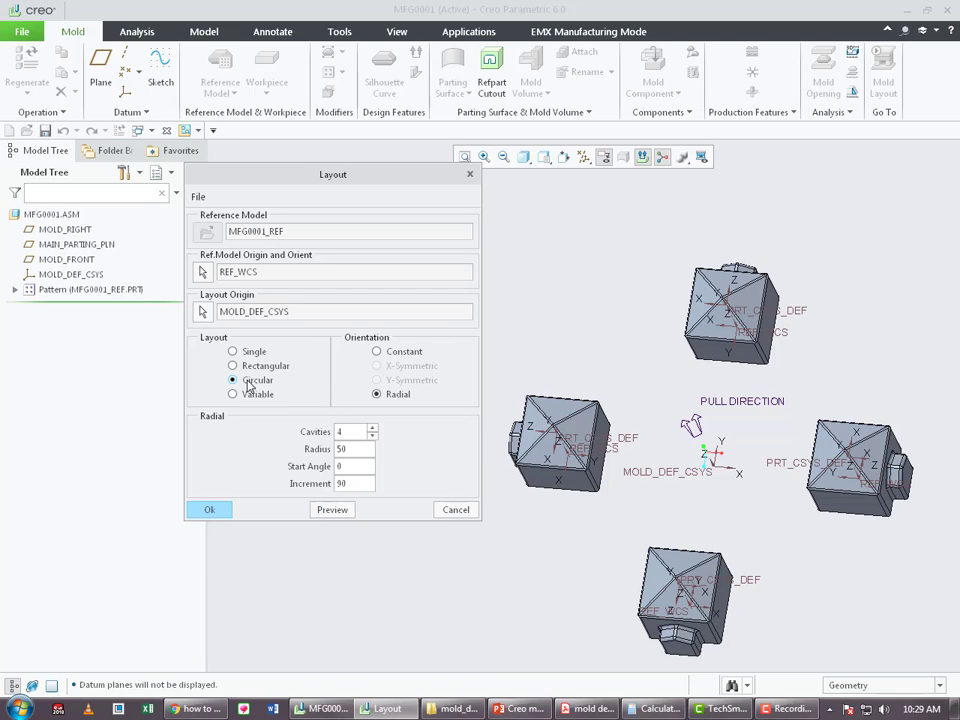
click(343, 511)
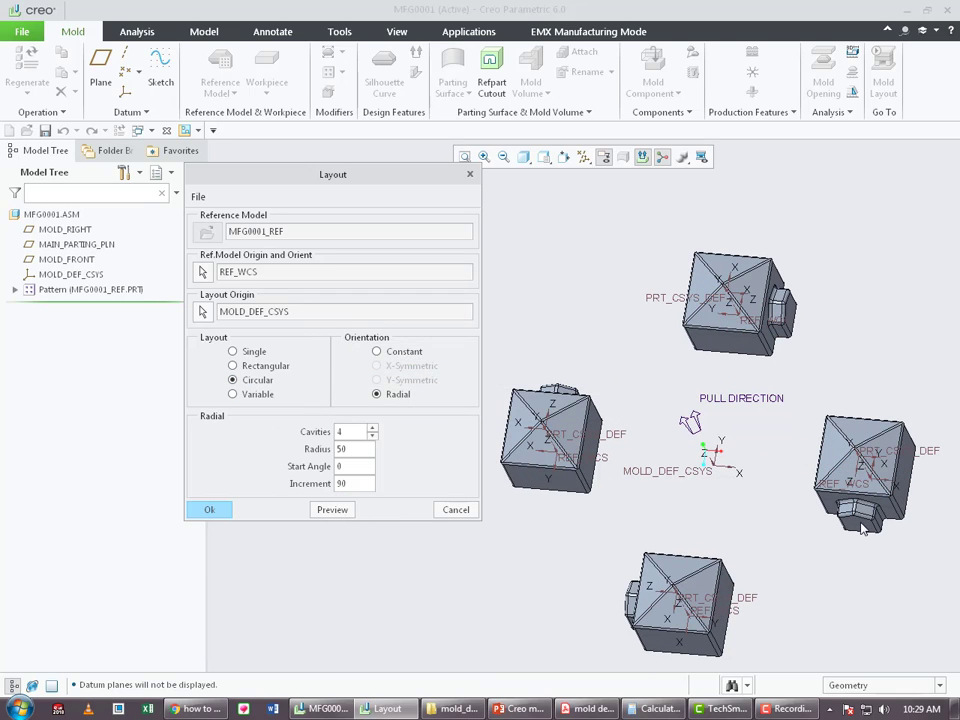
- Preview Constant versus Radial cavity orientation, keep Radial, and reopen the Variable table with default values
click(398, 352)
click(335, 511)
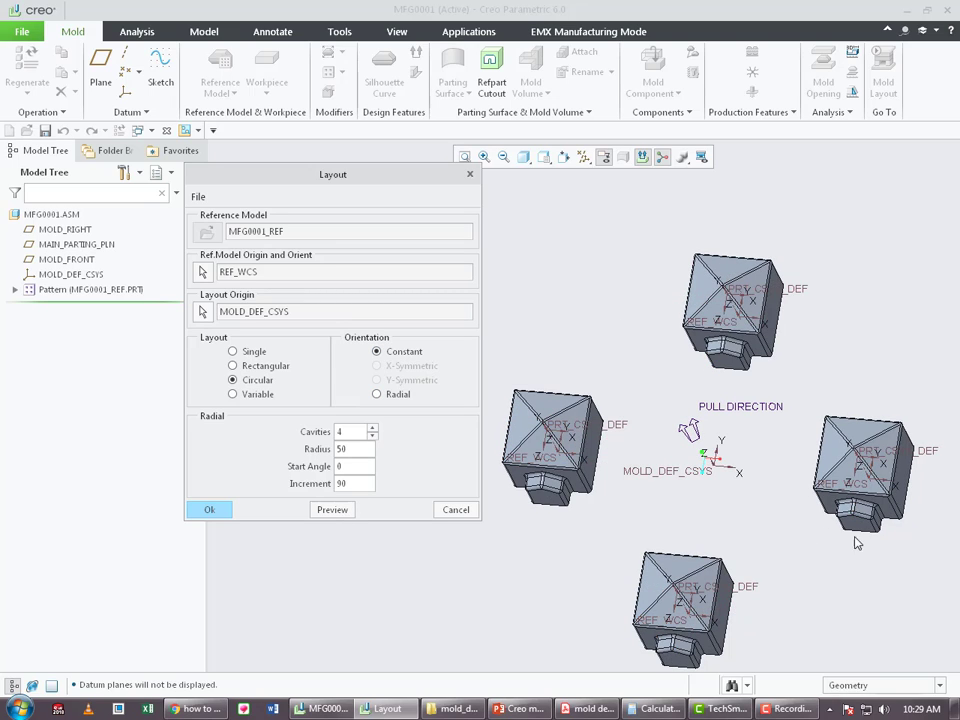
click(397, 397)
click(332, 511)
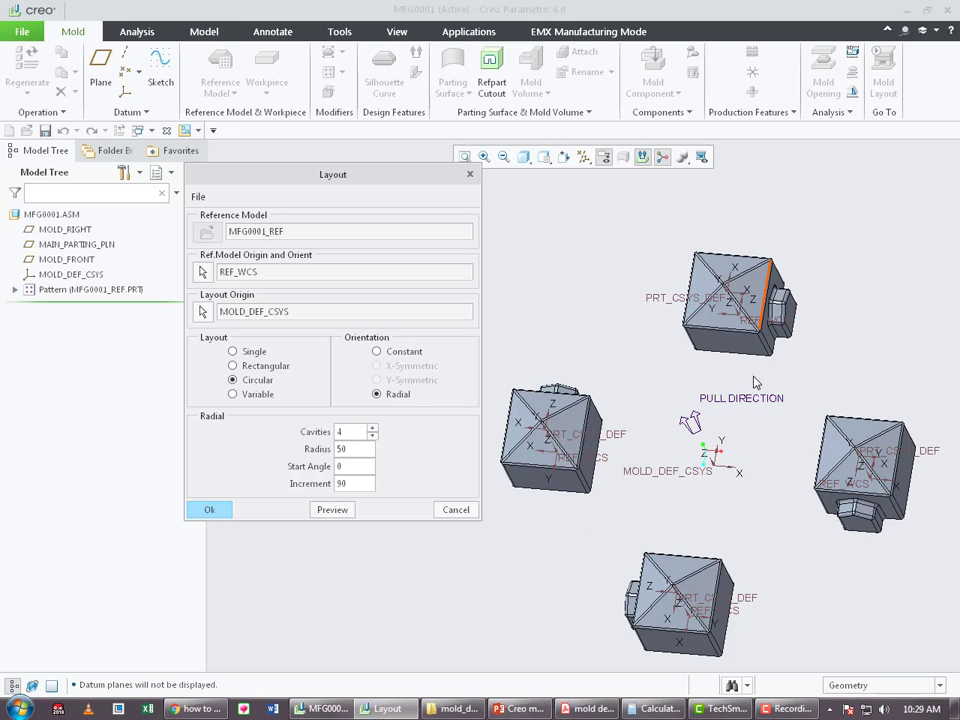
click(259, 395)
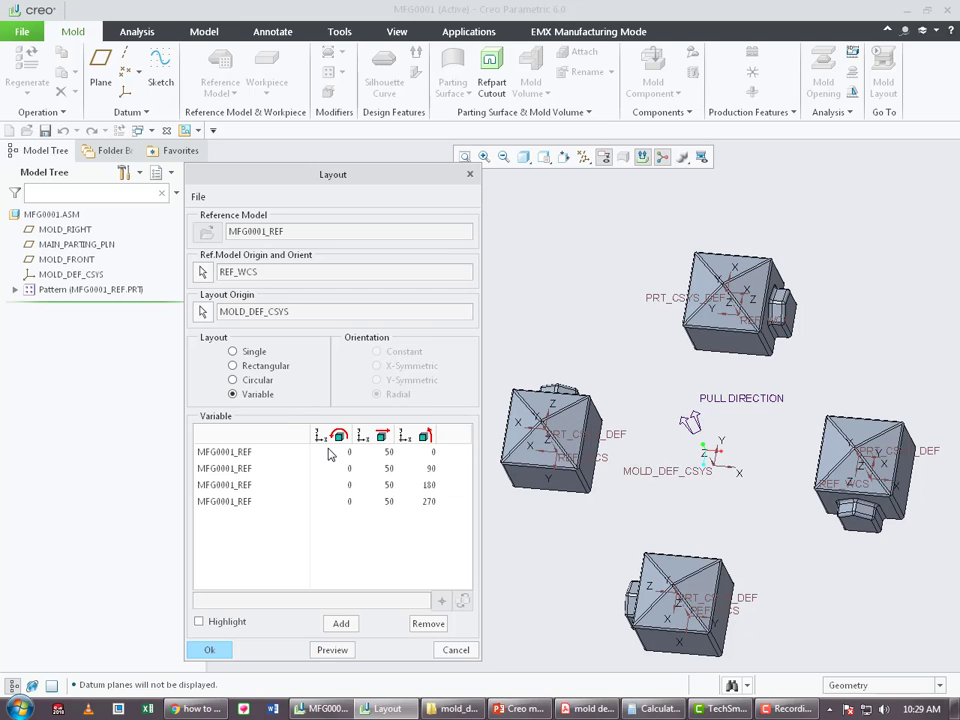
- Re-enter rotation values for the four cavity rows, preview the layout, and select row one's angle for editing
click(386, 452)
click(345, 454)
text(90)
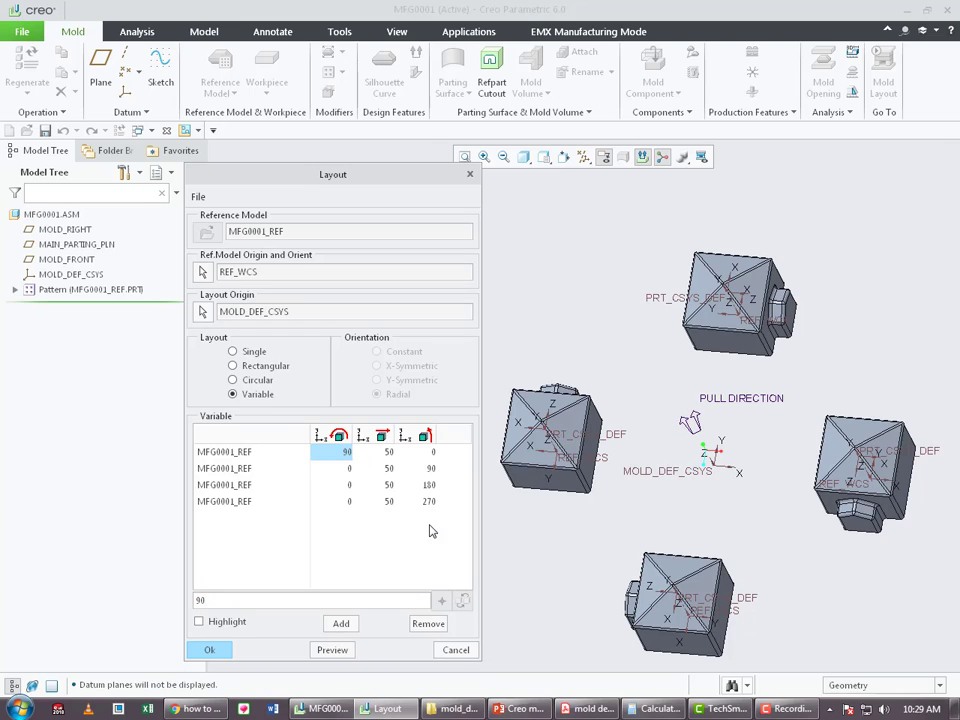
key(Return)
click(334, 470)
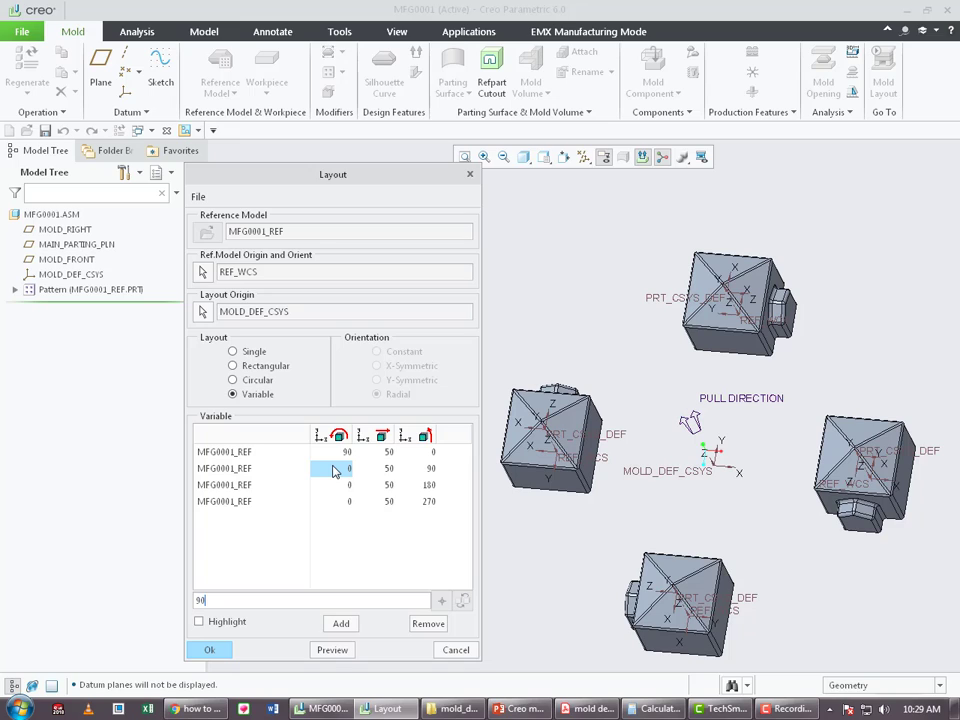
click(326, 645)
click(348, 485)
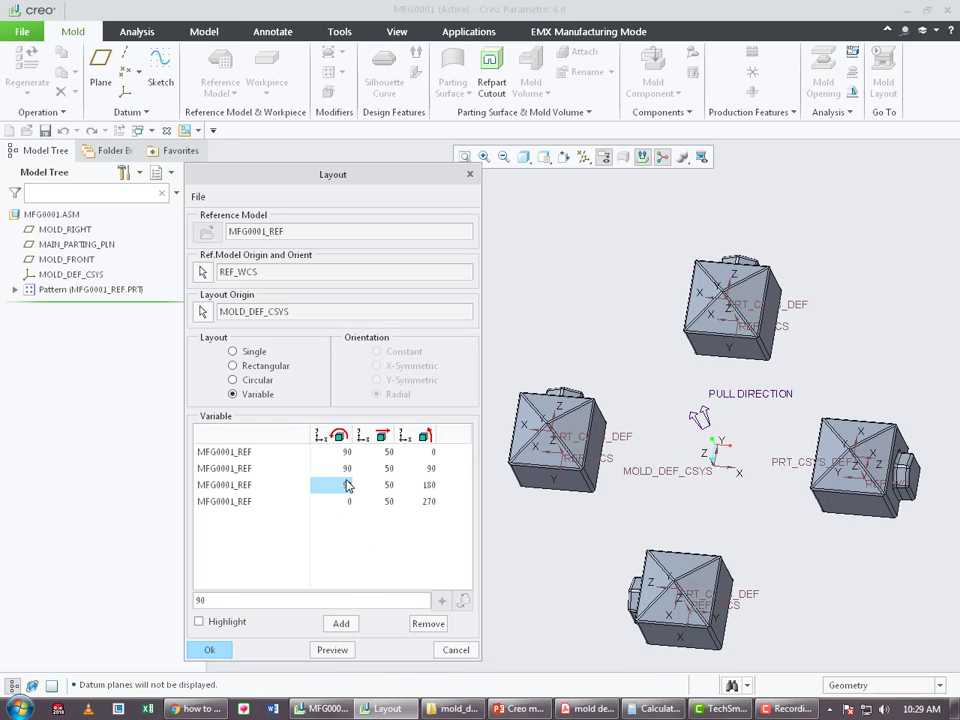
click(347, 503)
text(90)
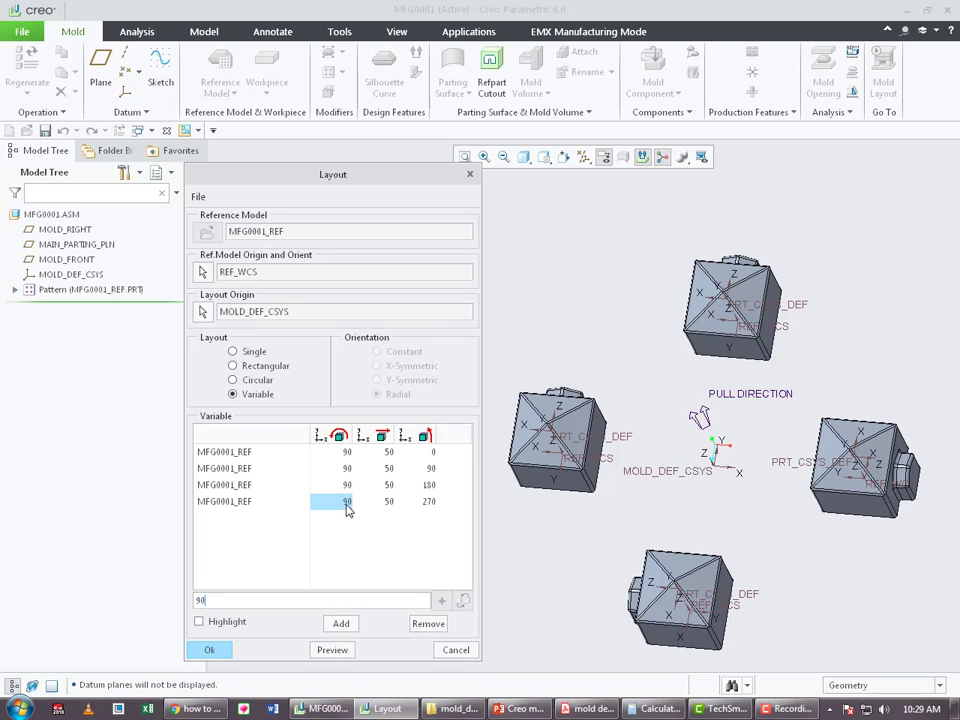
click(332, 649)
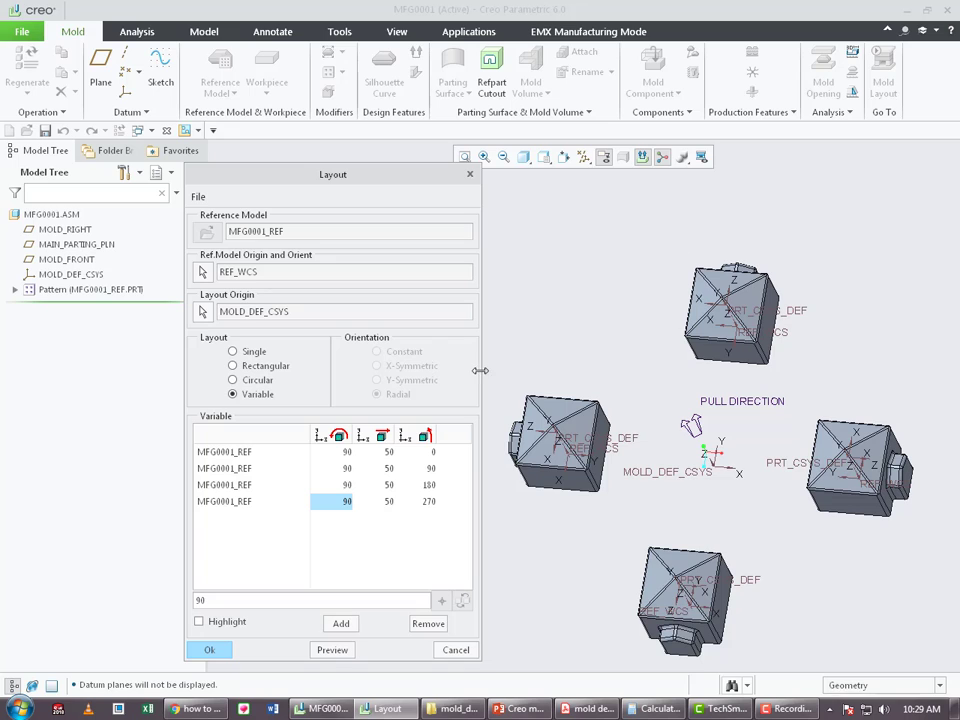
scroll(546, 393, down, 2)
scroll(545, 395, up, 2)
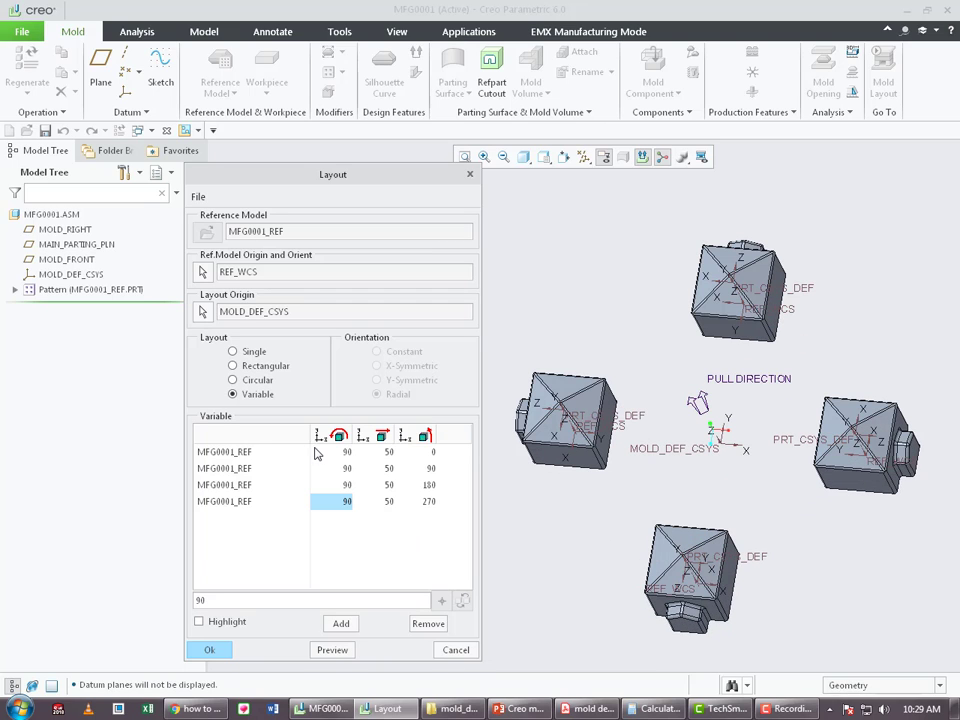
click(327, 453)
text(180)
- Set all four reference parts' rotation to 180 and preview the rearranged cavities
click(341, 470)
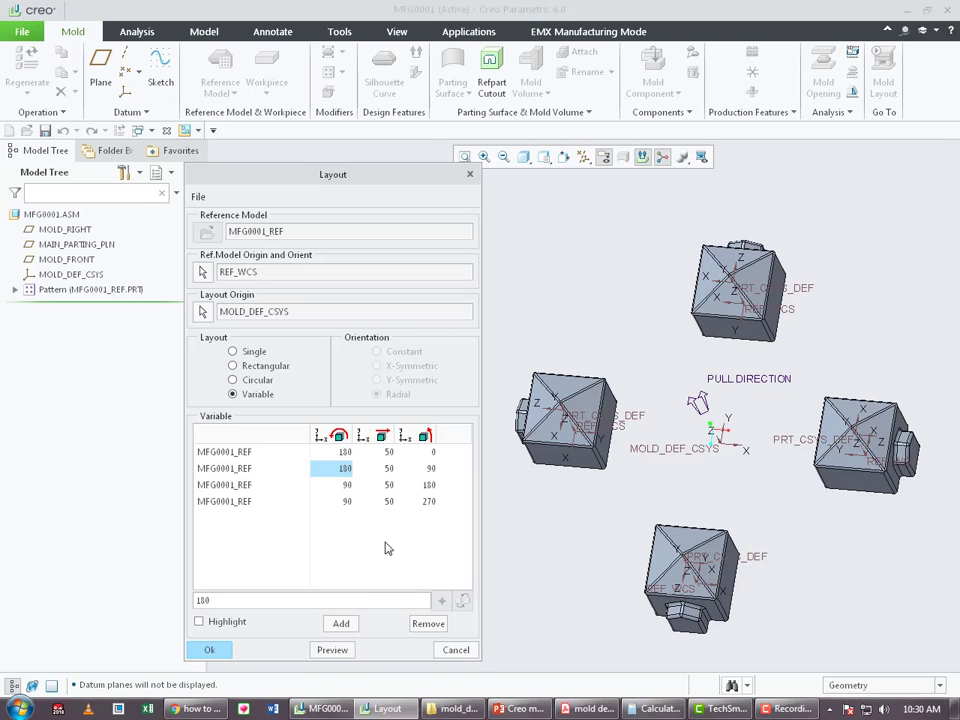
click(326, 484)
text(18)
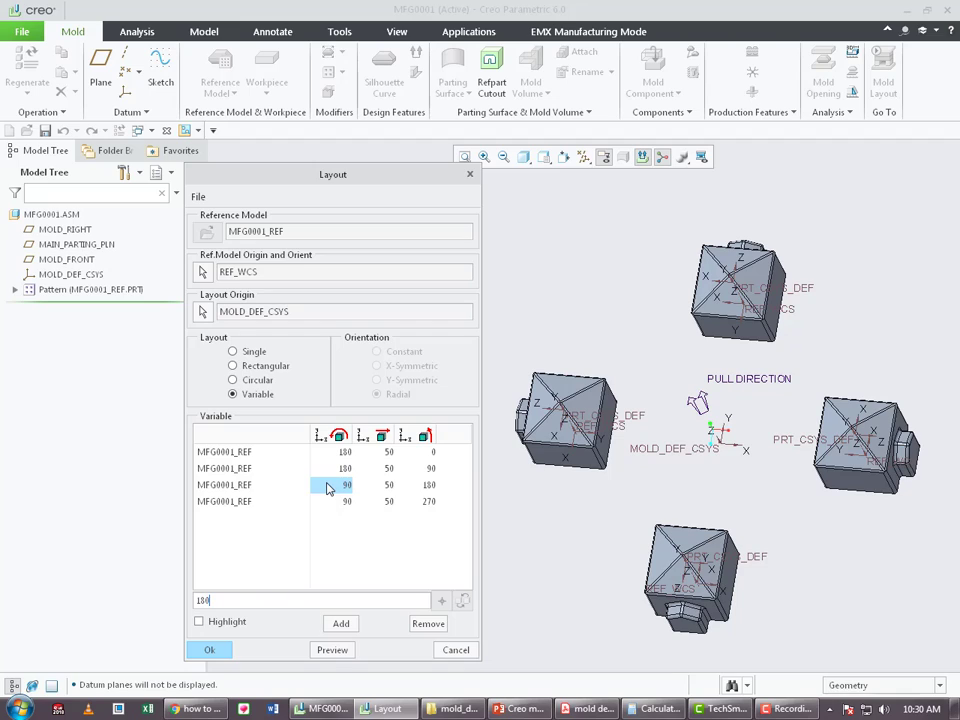
click(341, 502)
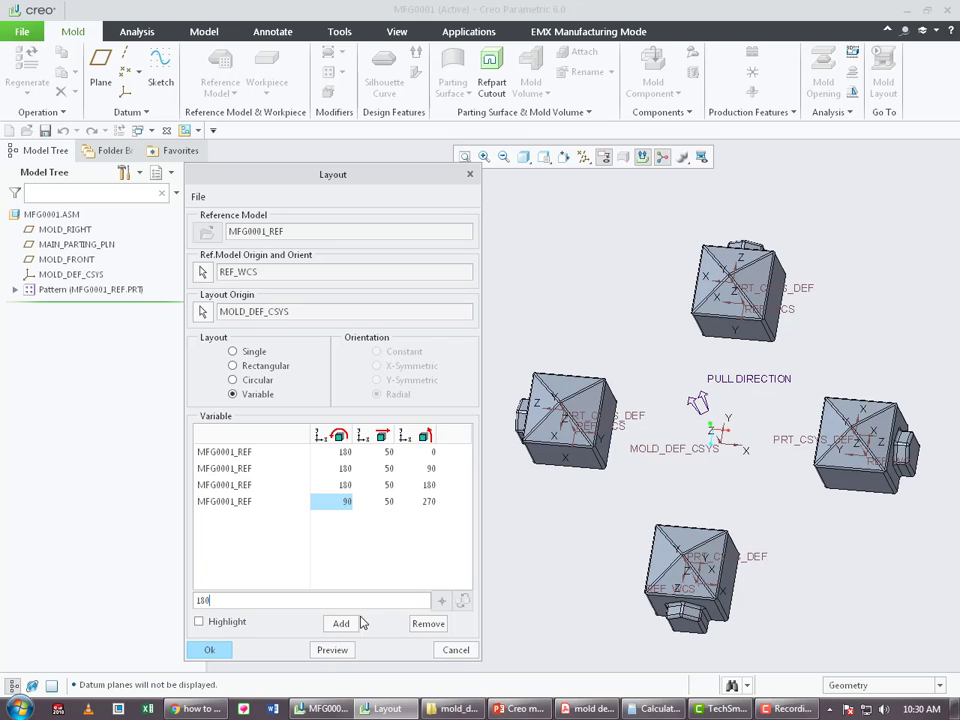
click(332, 648)
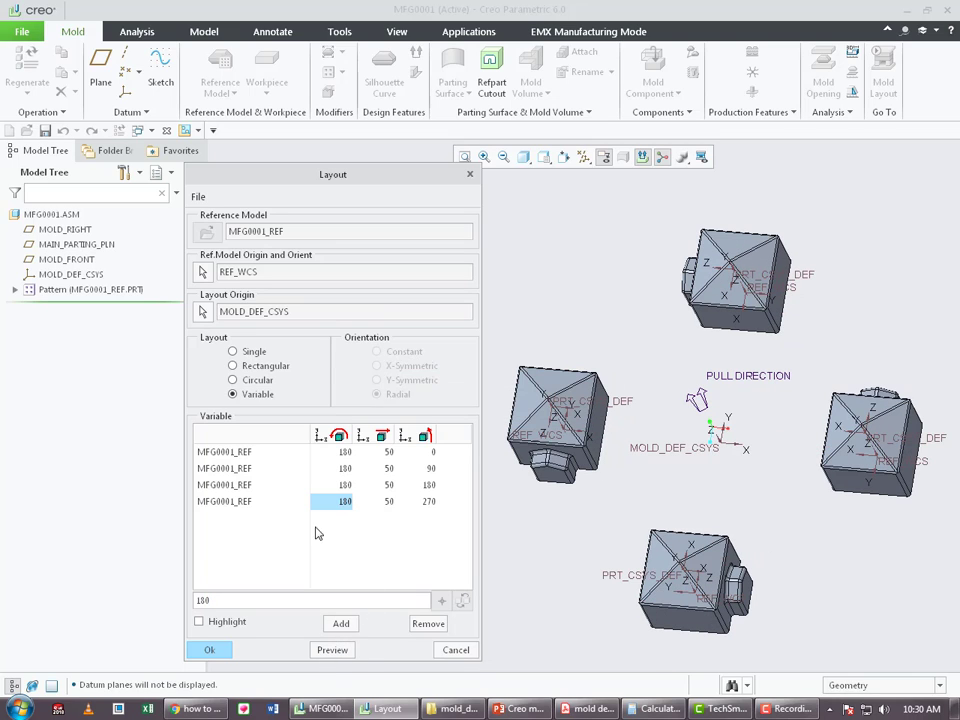
scroll(754, 514, down, 2)
scroll(599, 460, up, 2)
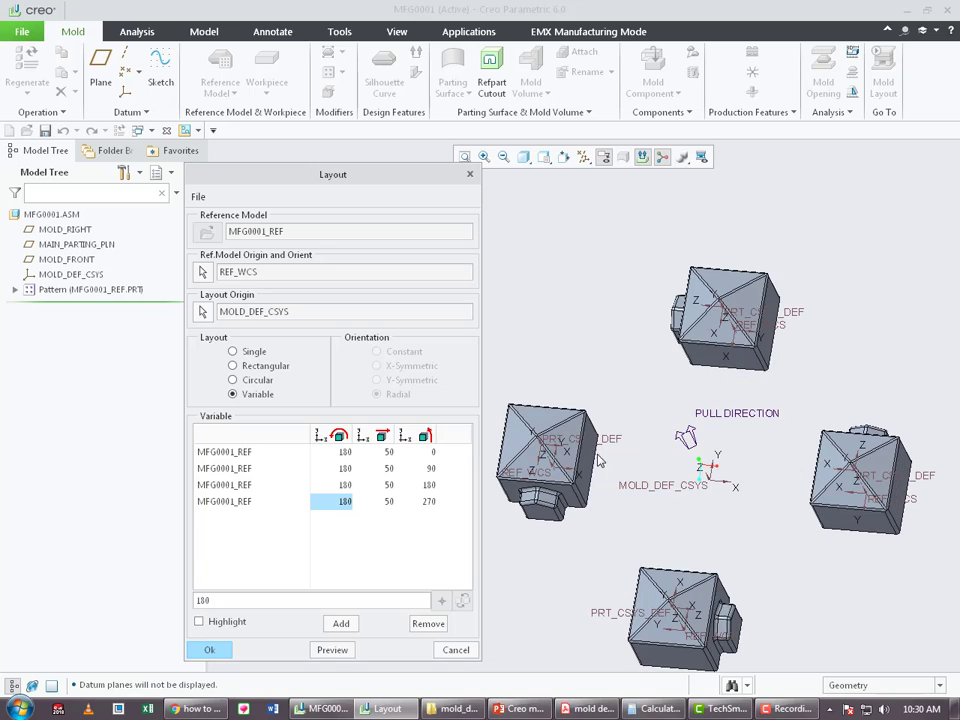
- Change all four reference parts' rotation to 270 and preview around MOLD_DEF_CSYS
click(338, 452)
text(270)
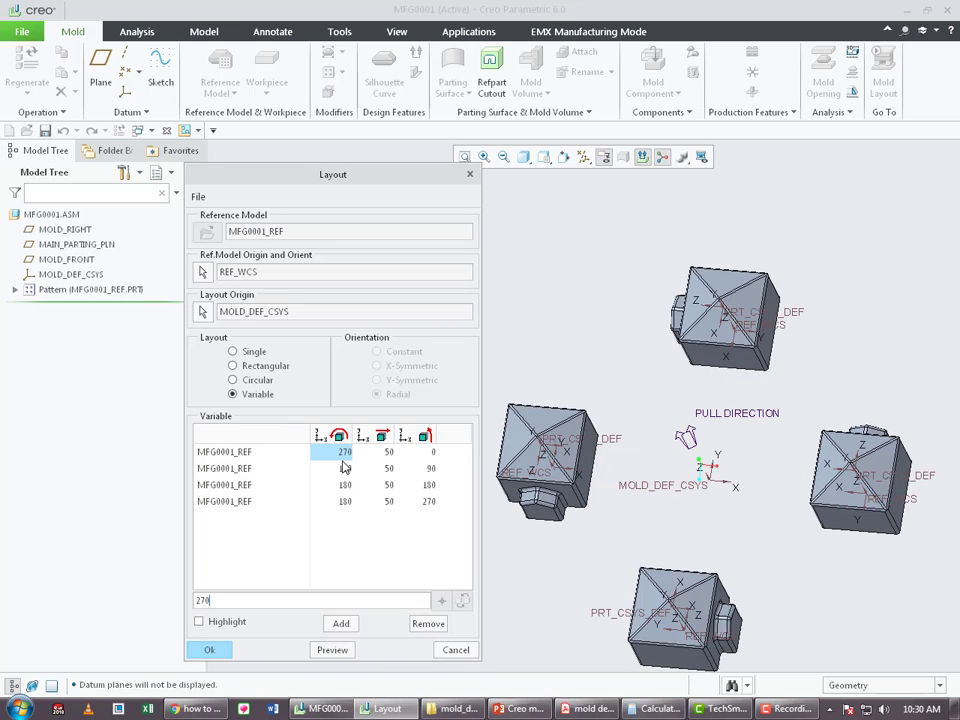
click(344, 469)
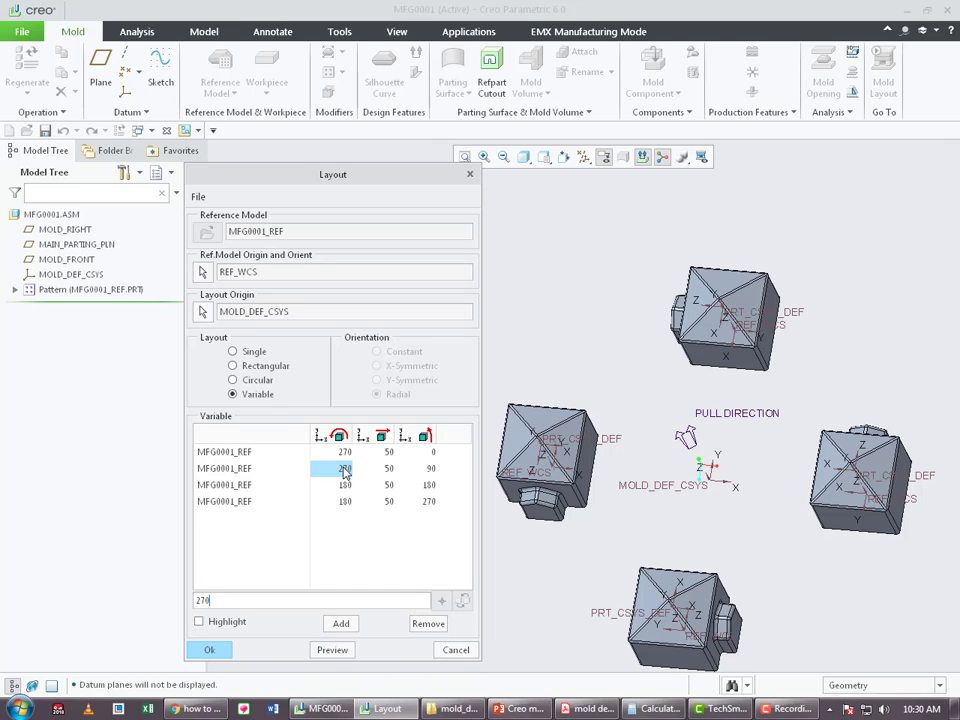
click(346, 485)
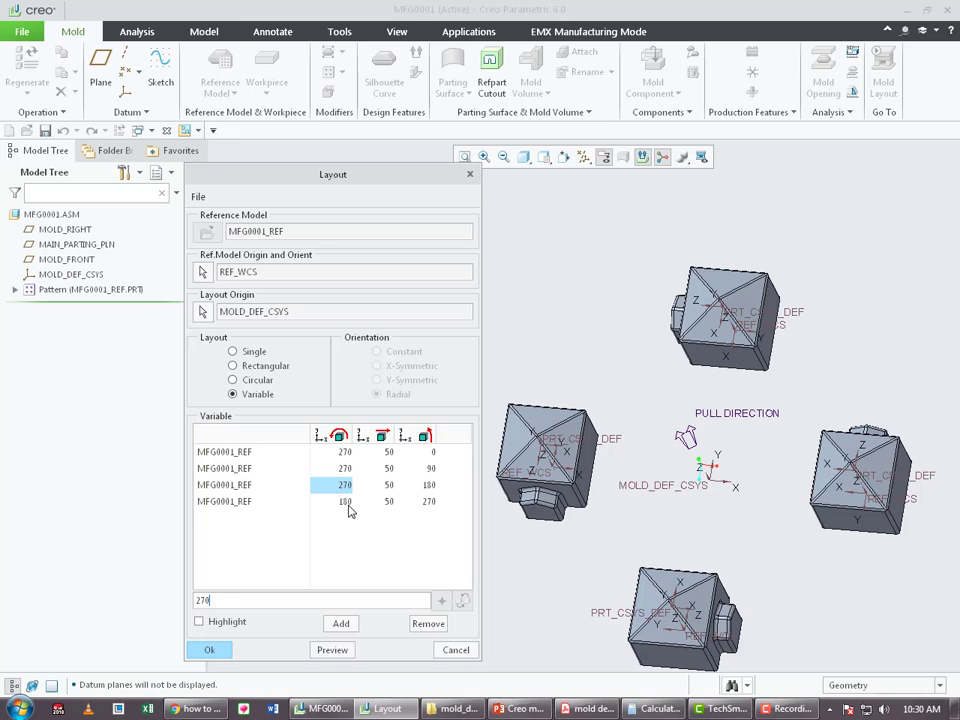
click(349, 504)
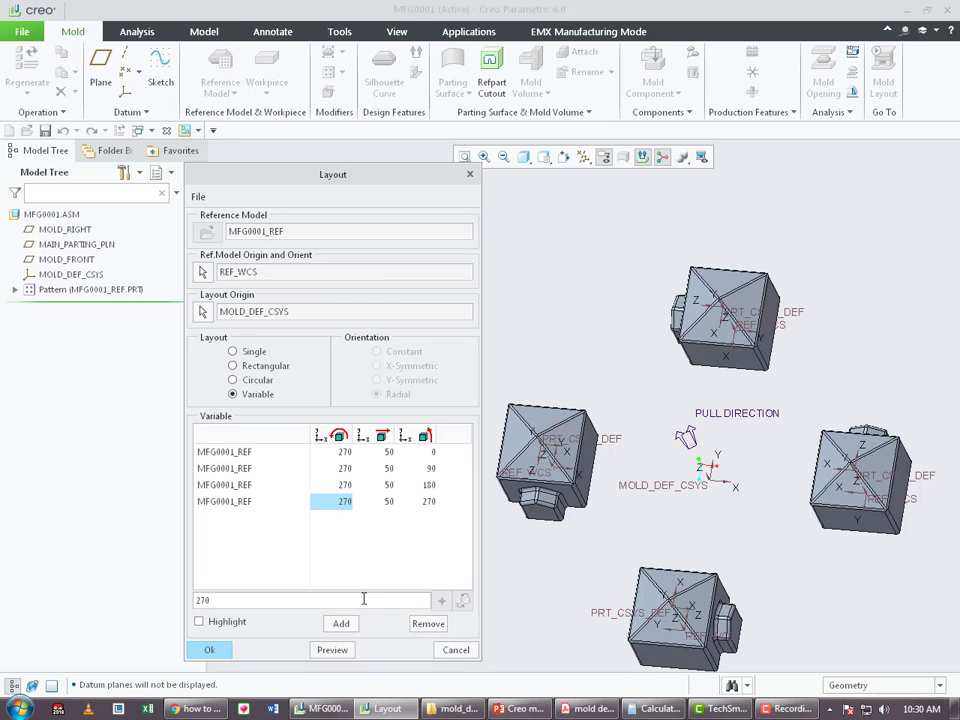
click(326, 649)
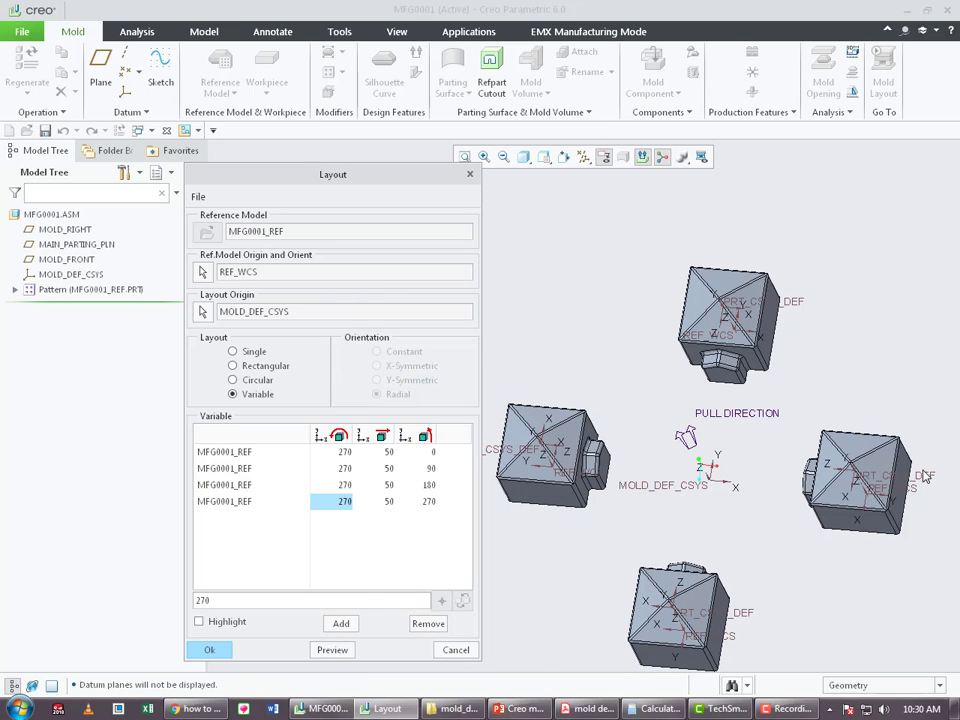
scroll(626, 420, down, 3)
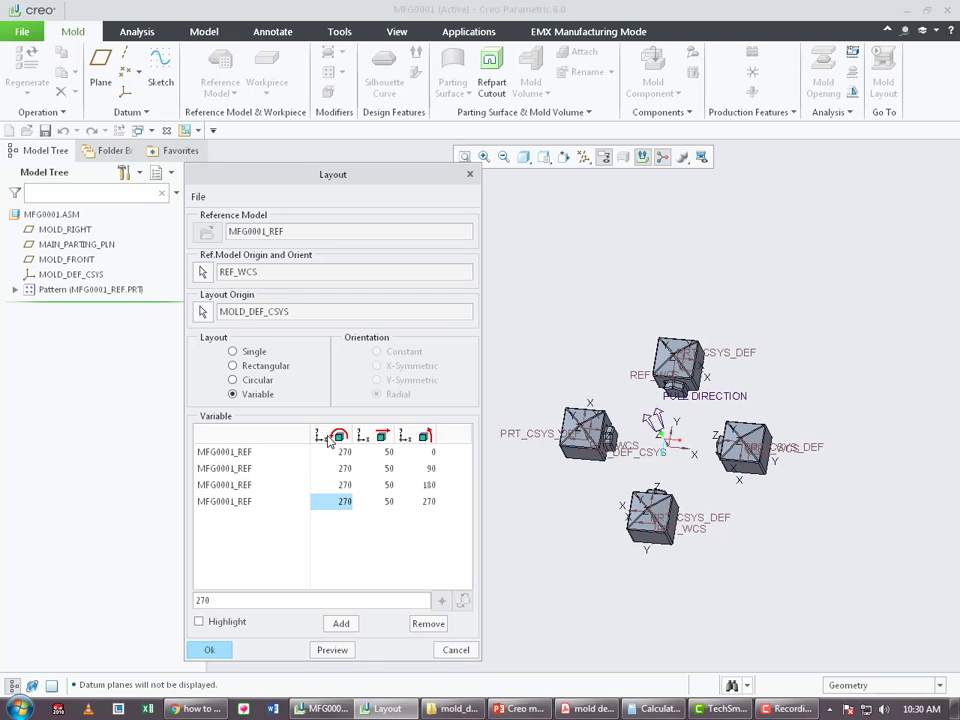
- Accept the four-cavity Variable layout with 270° rotations and orbit the mold to inspect the cavities
scroll(706, 479, up, 1)
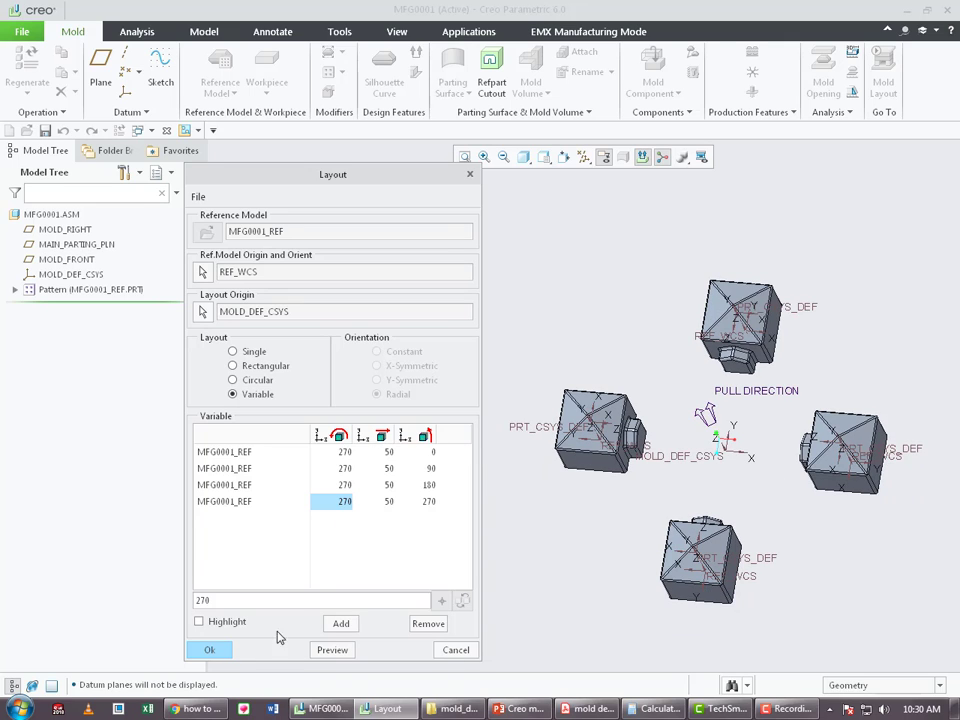
click(213, 651)
scroll(446, 514, up, 2)
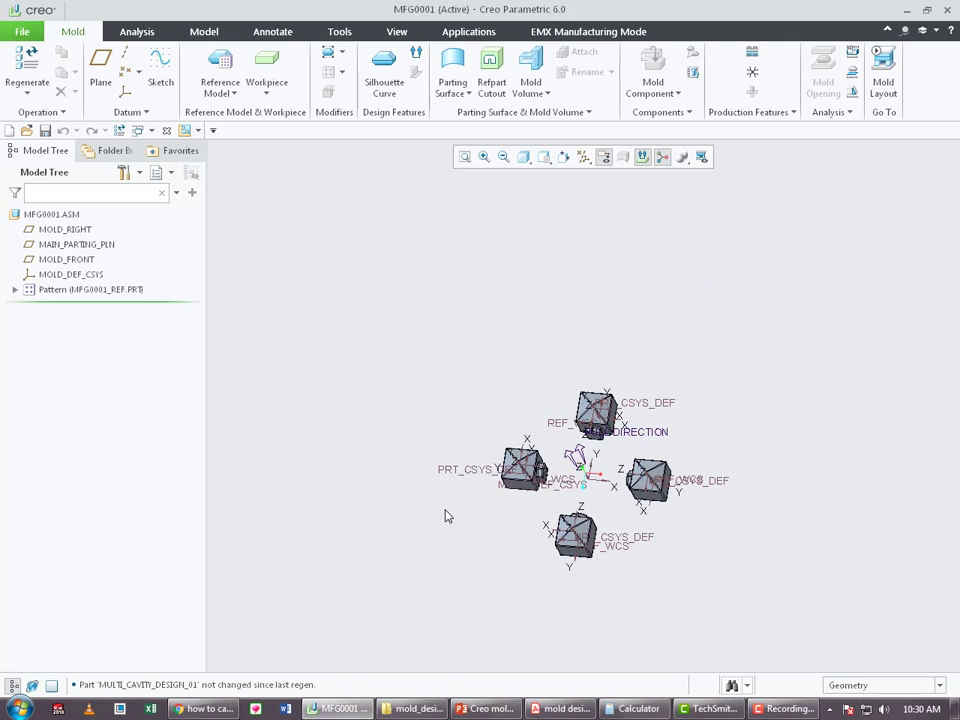
scroll(540, 495, down, 3)
middle_drag(564, 497, 612, 462)
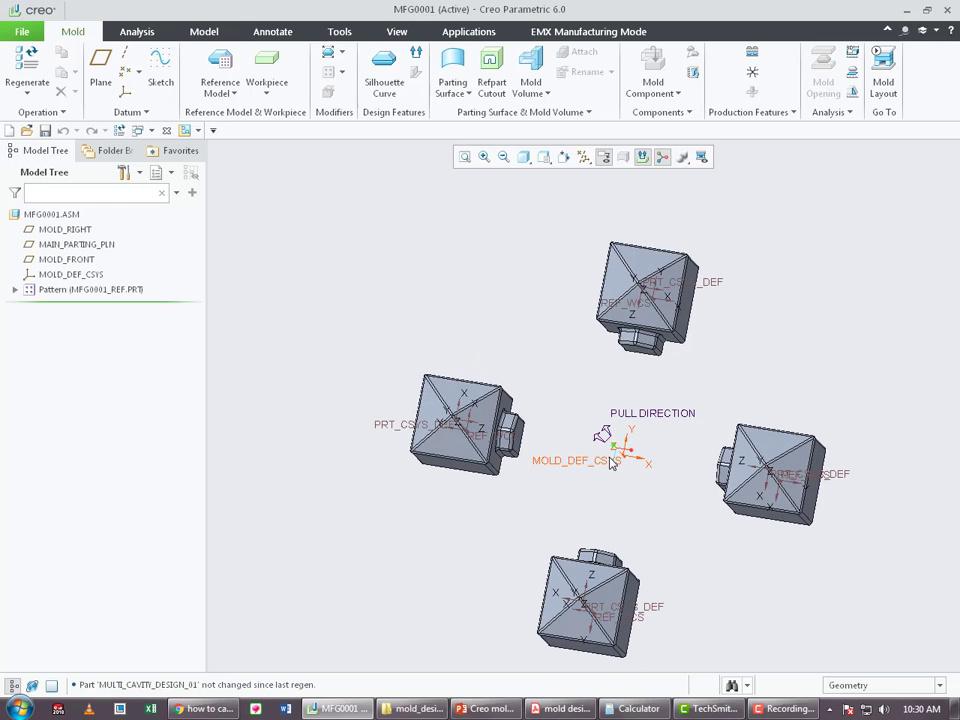
- Search Google Images for 'mold cavity layout' and preview the injection mold cavity definition diagram
click(205, 708)
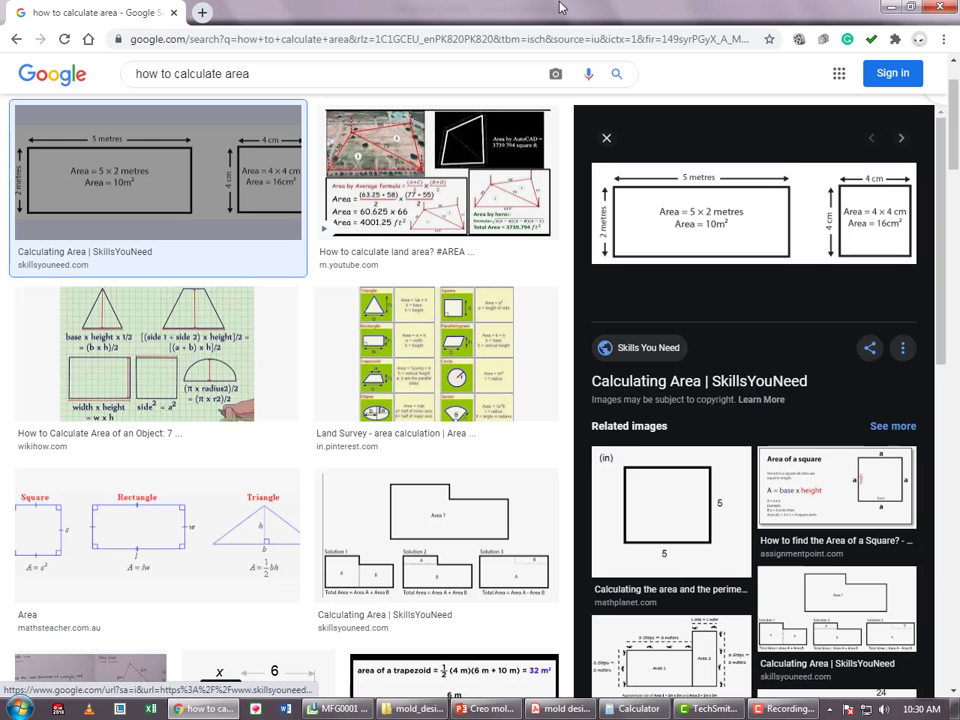
key(ctrl+t)
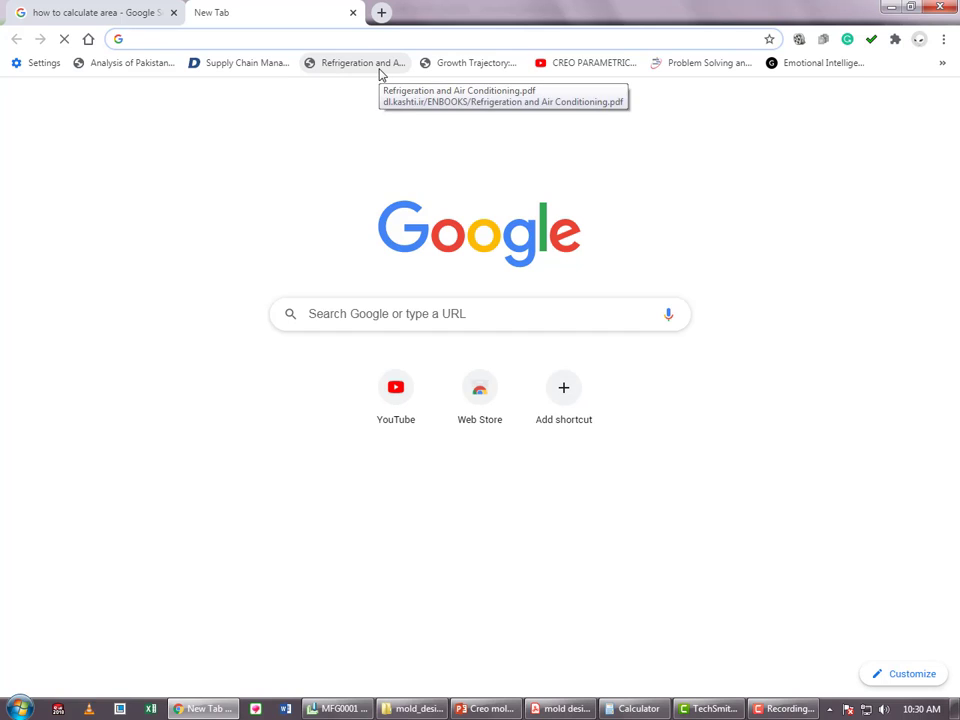
text(mold ca)
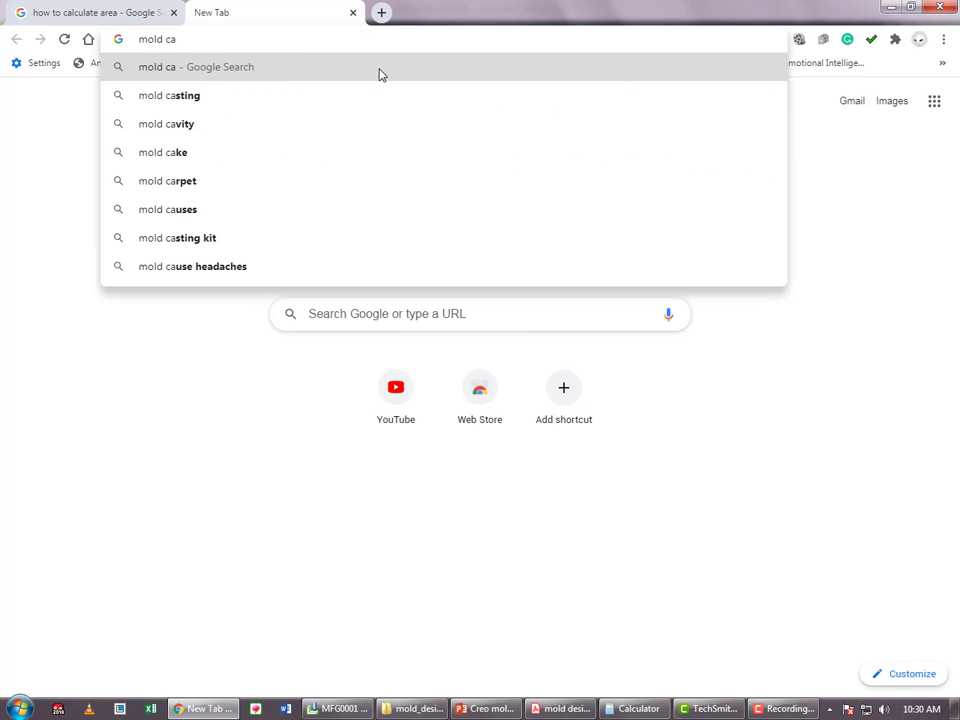
text(vity layout)
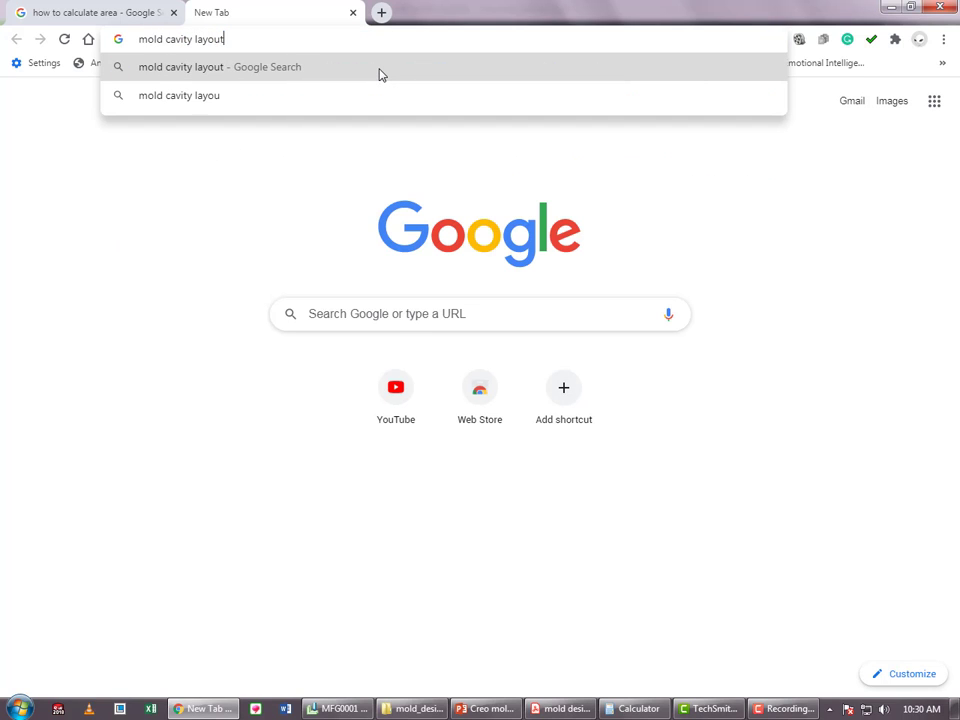
key(Return)
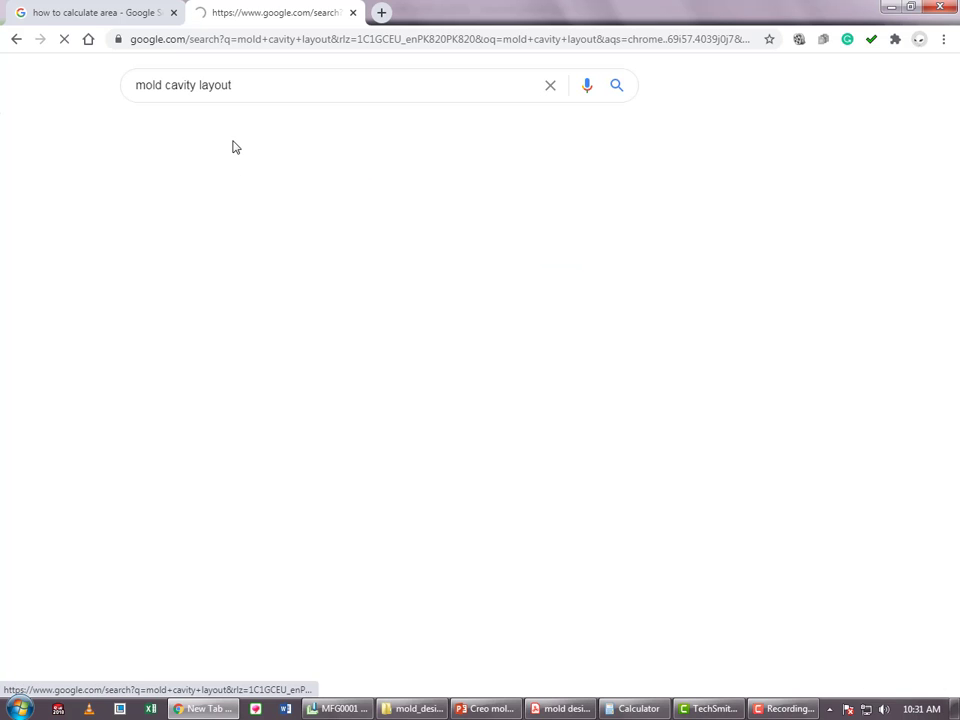
click(213, 131)
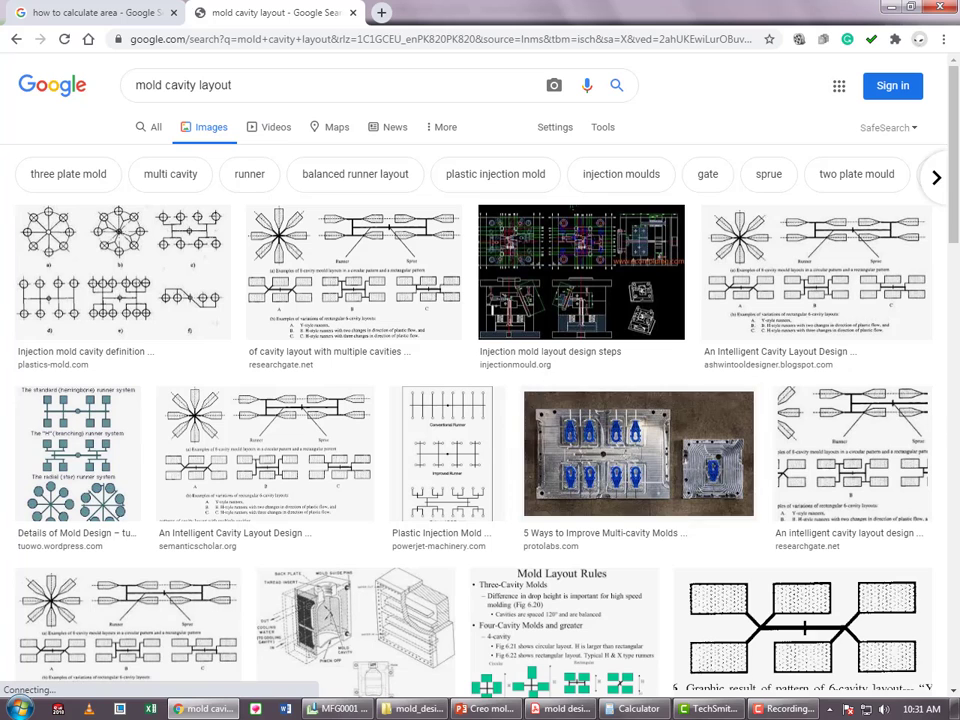
click(120, 214)
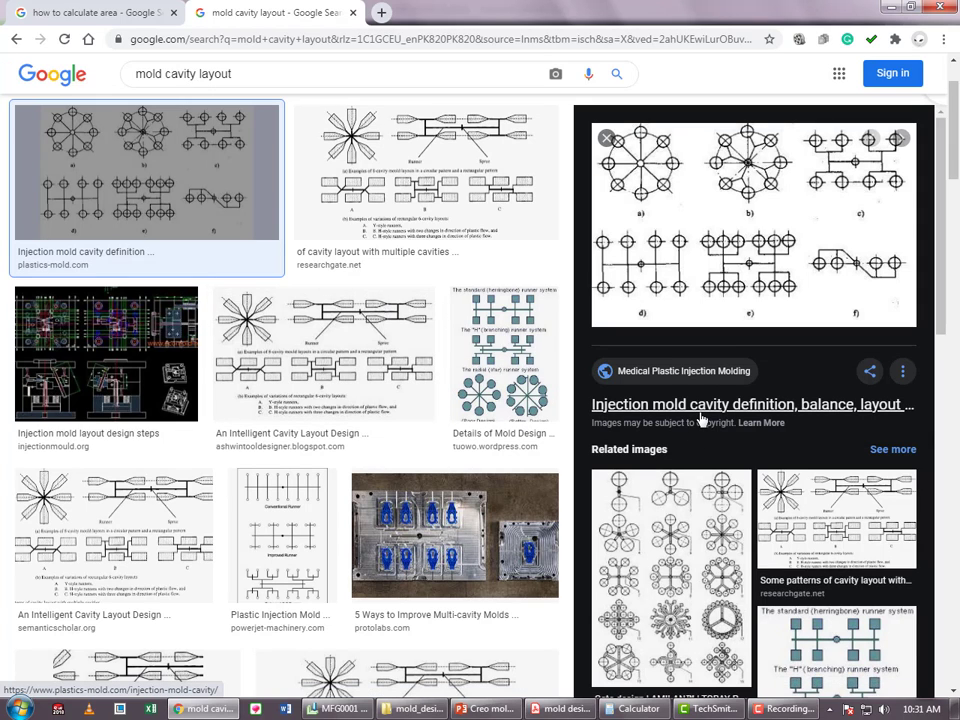
- Enlarge the Toray gate design image and scroll through its preview
scroll(672, 571, down, 1)
click(672, 571)
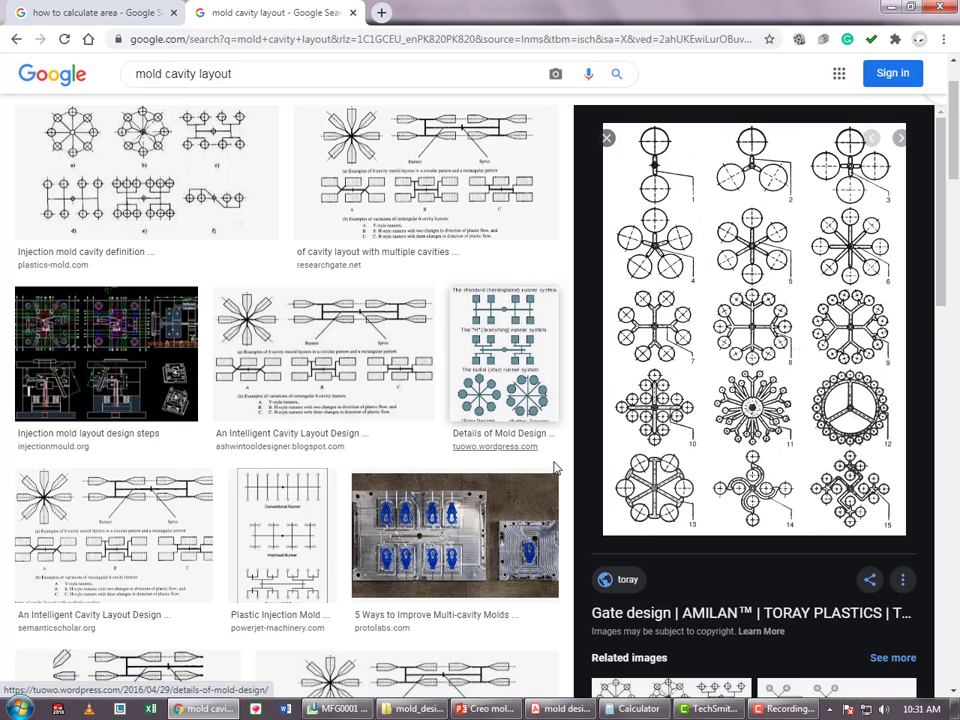
scroll(686, 512, down, 2)
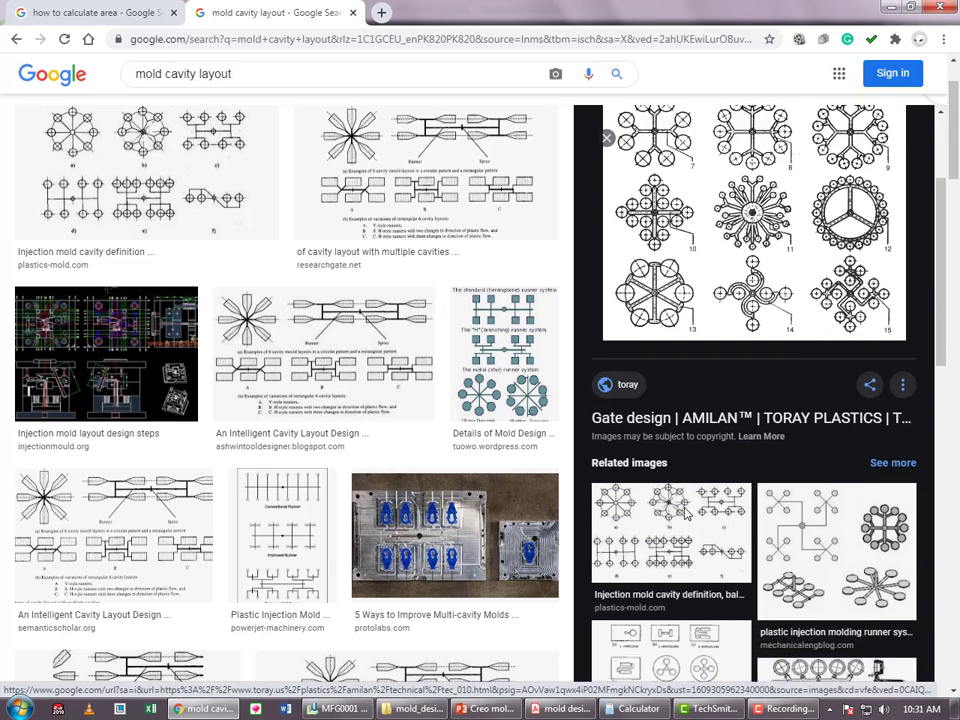
scroll(686, 512, down, 3)
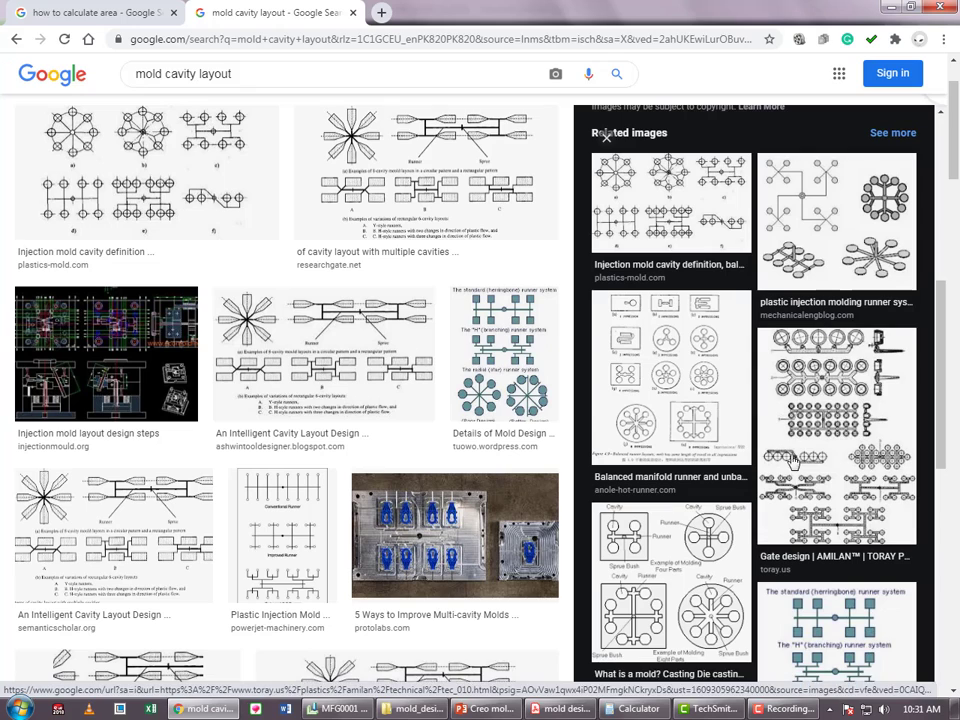
- Open another Toray gate design diagram and browse its related runner layout images
click(766, 463)
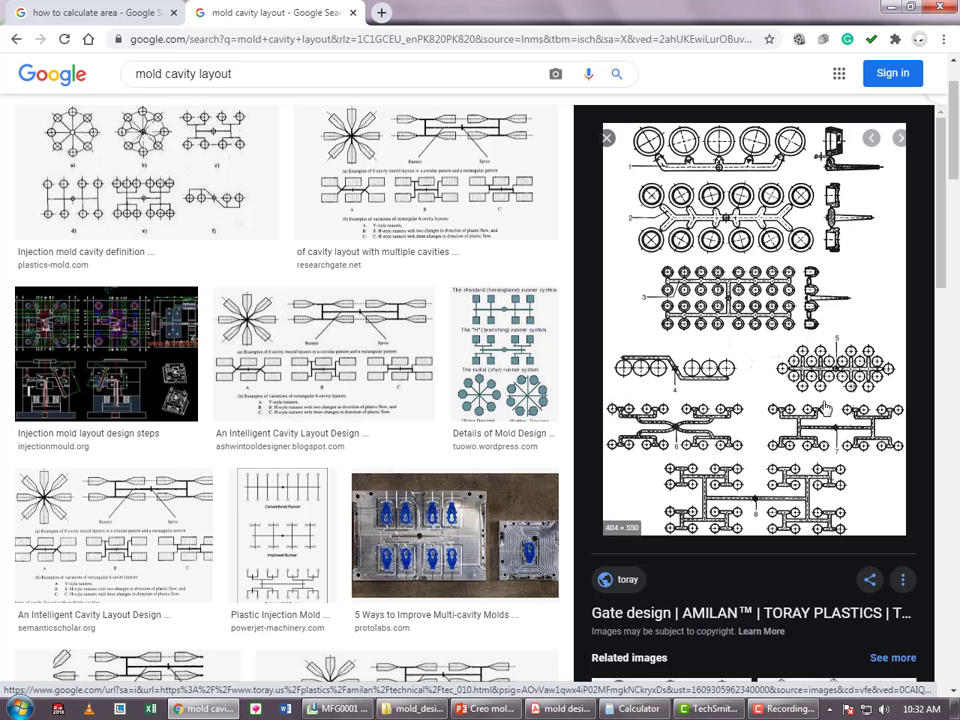
scroll(825, 408, down, 4)
scroll(825, 408, down, 1)
scroll(825, 408, down, 1)
scroll(825, 408, down, 3)
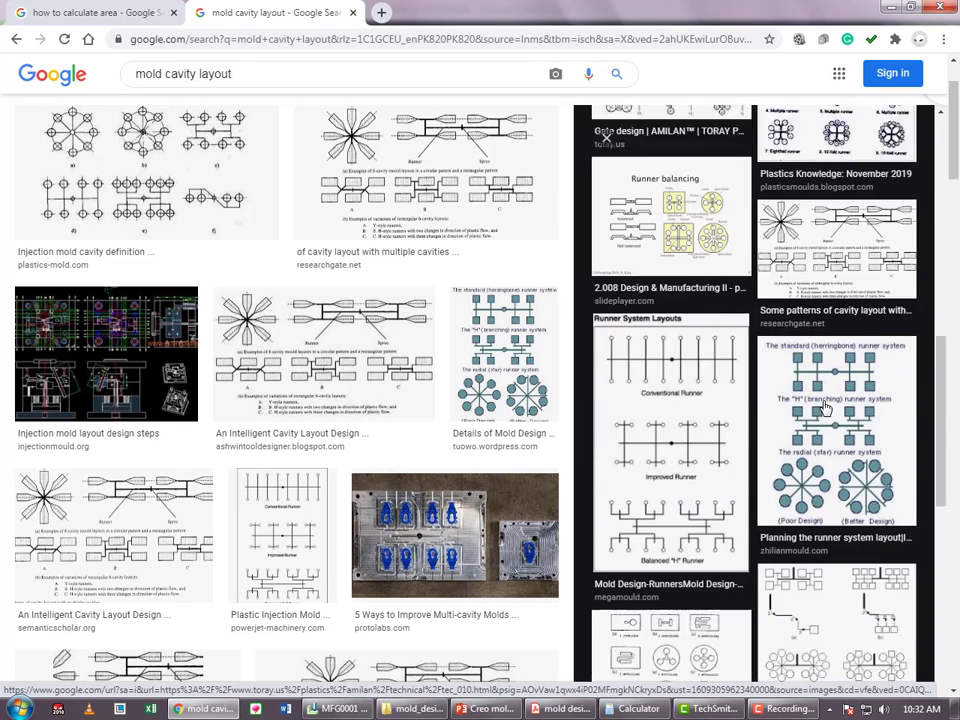
scroll(825, 408, down, 1)
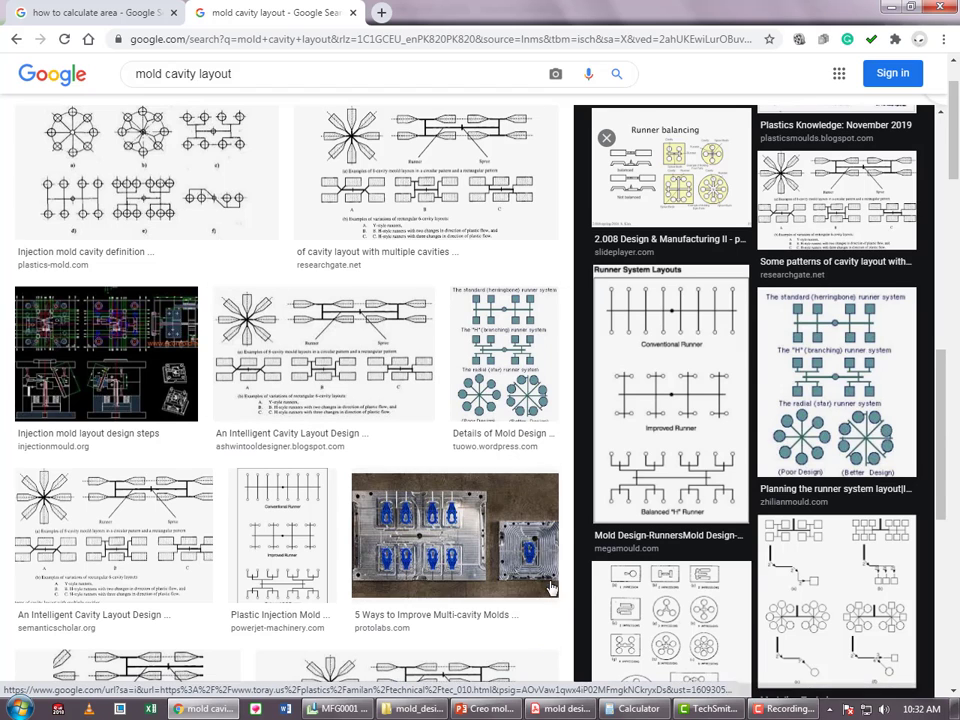
scroll(555, 595, down, 2)
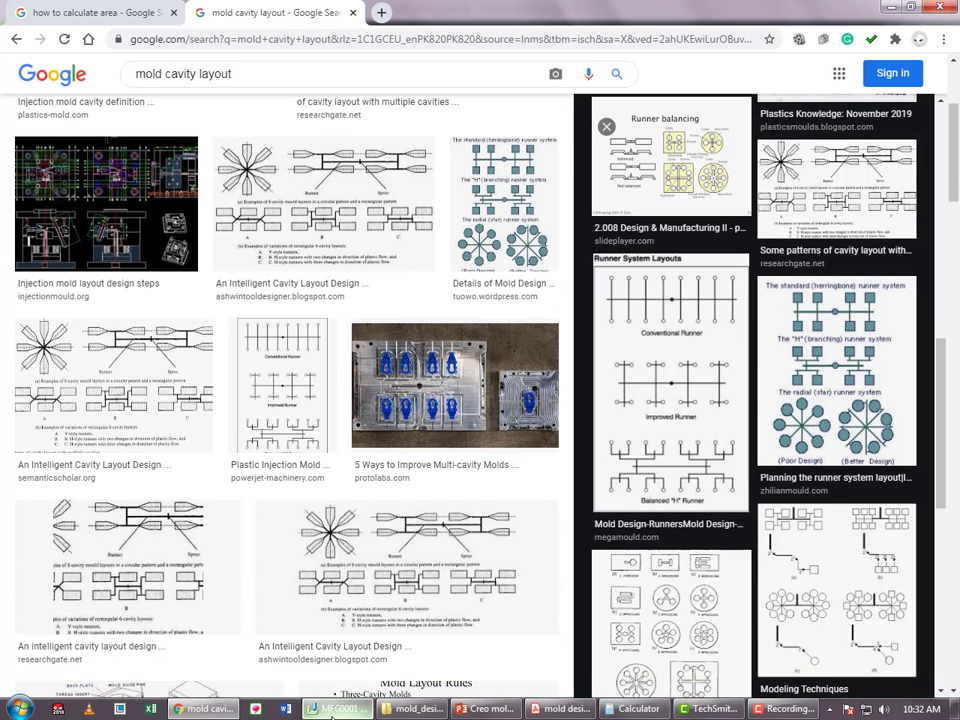